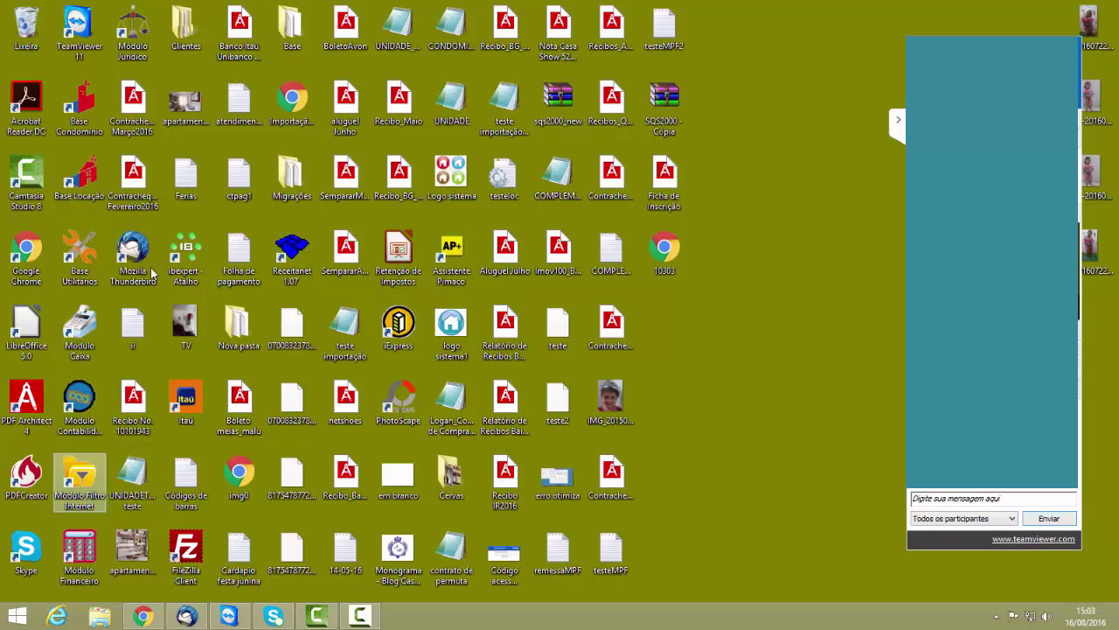
- Launch Base Locação and log in as the master user with the account password
{"action": "double_click", "coordinate": [92, 192]}
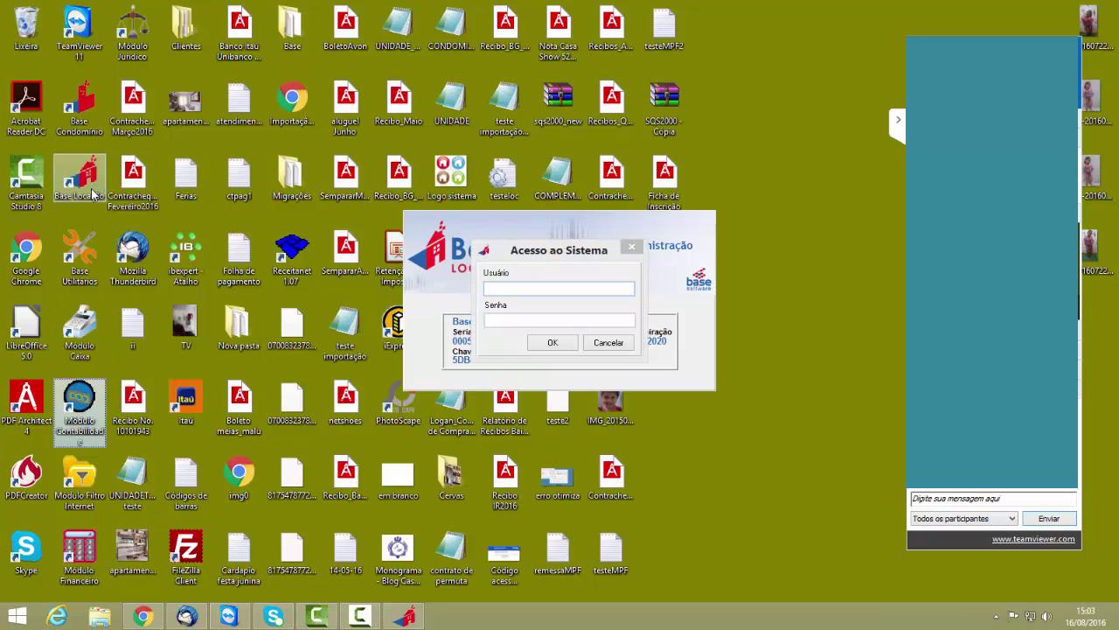
{"action": "left_click", "coordinate": [494, 287]}
{"action": "type", "text": "master"}
{"action": "key", "text": "Tab"}
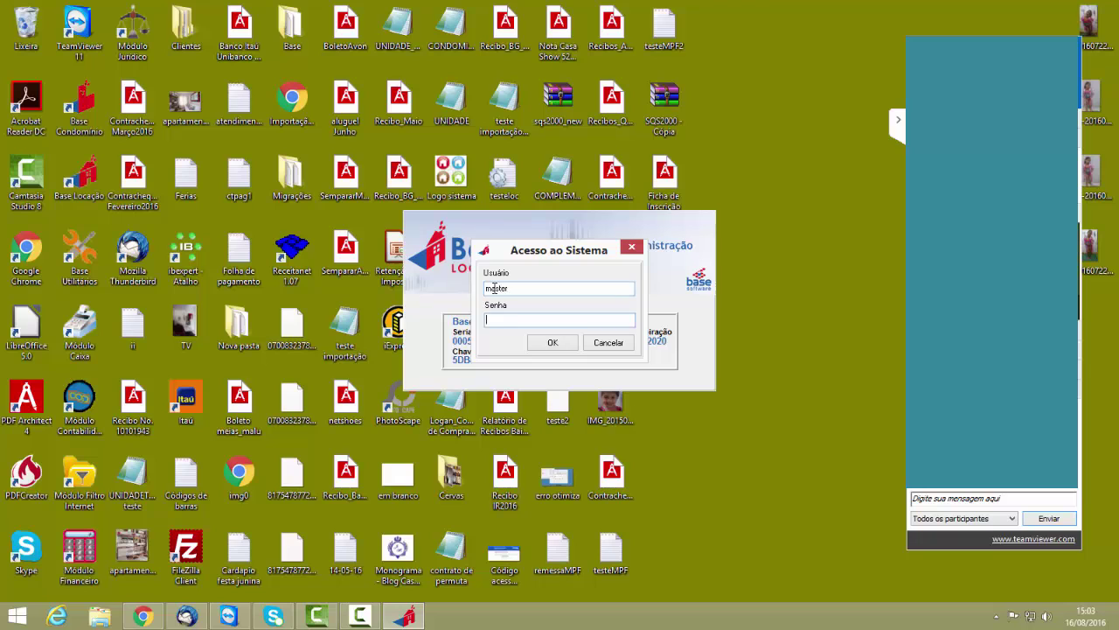
{"action": "type", "text": "••••••"}
{"action": "key", "text": "Return"}
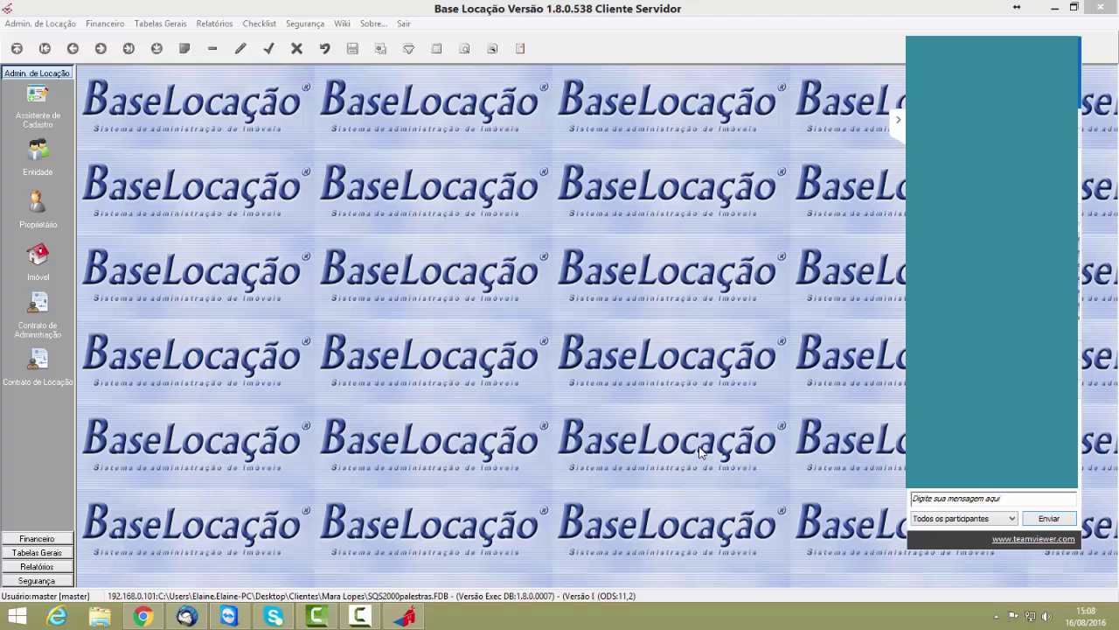
- Open the Parâmetro Histórico table from the general information tables and view parameters 119 and 121
{"action": "left_click", "coordinate": [44, 554]}
{"action": "left_click", "coordinate": [33, 234]}
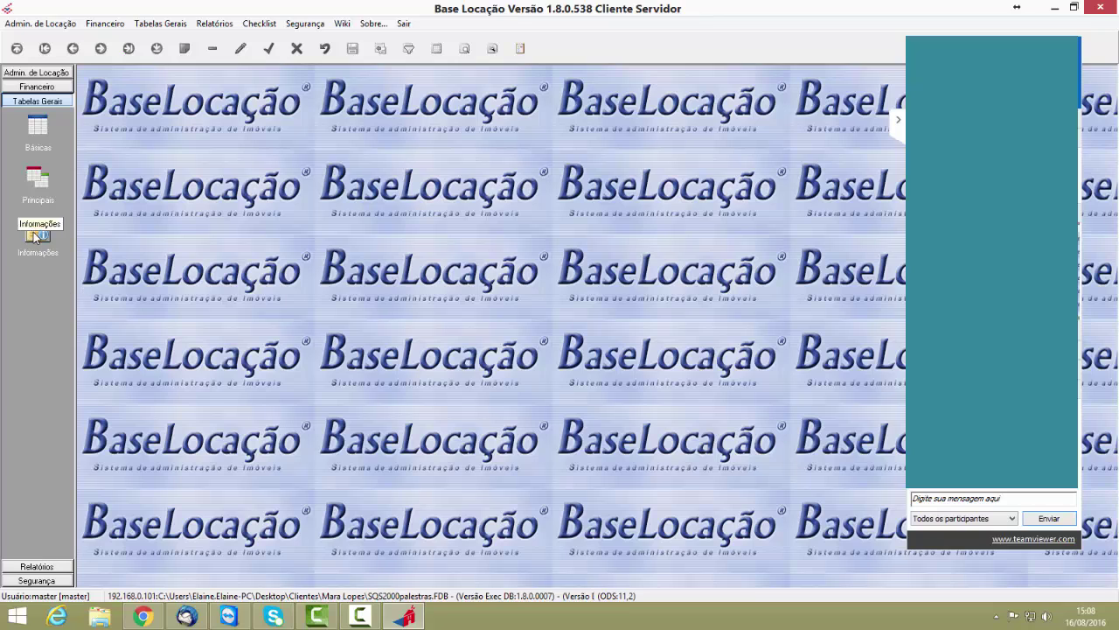
{"action": "left_click", "coordinate": [77, 257]}
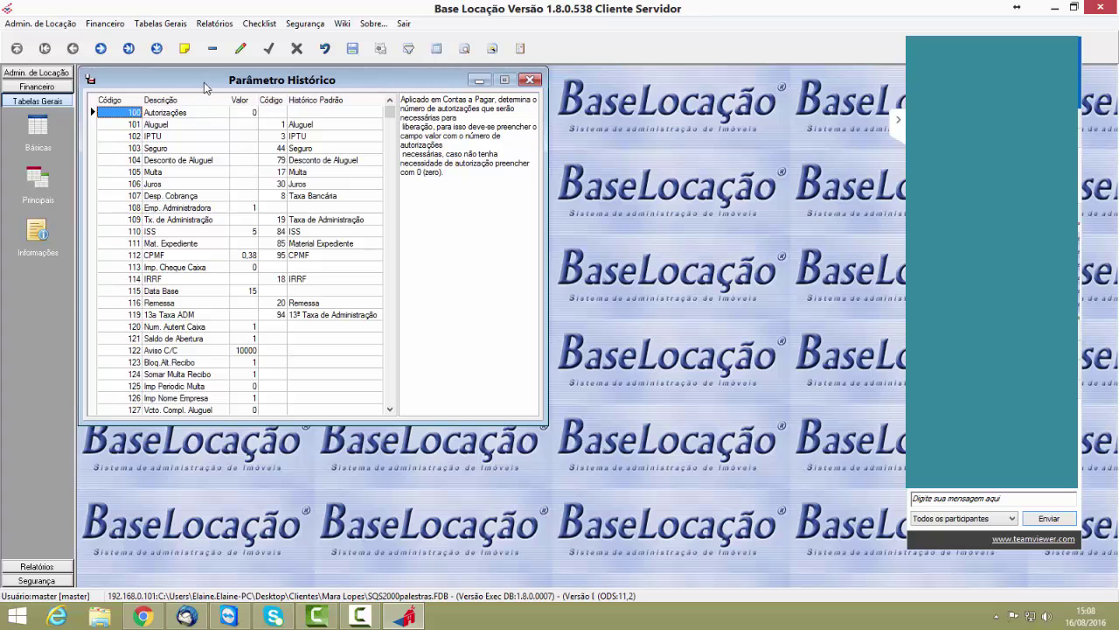
{"action": "left_click_drag", "start_coordinate": [204, 85], "coordinate": [256, 95]}
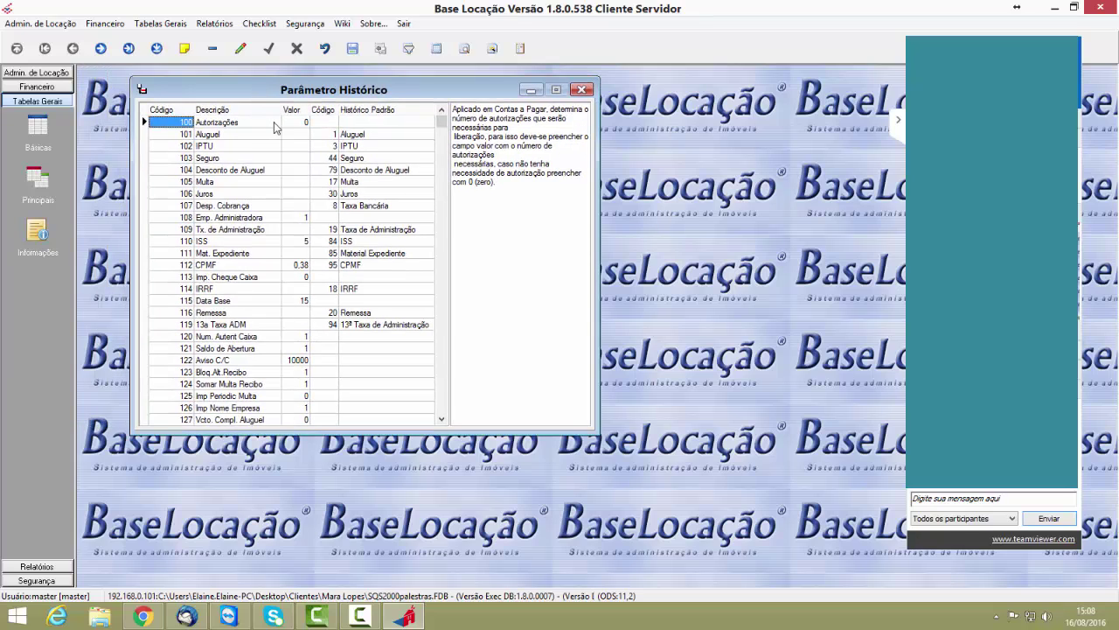
{"action": "left_click", "coordinate": [251, 327]}
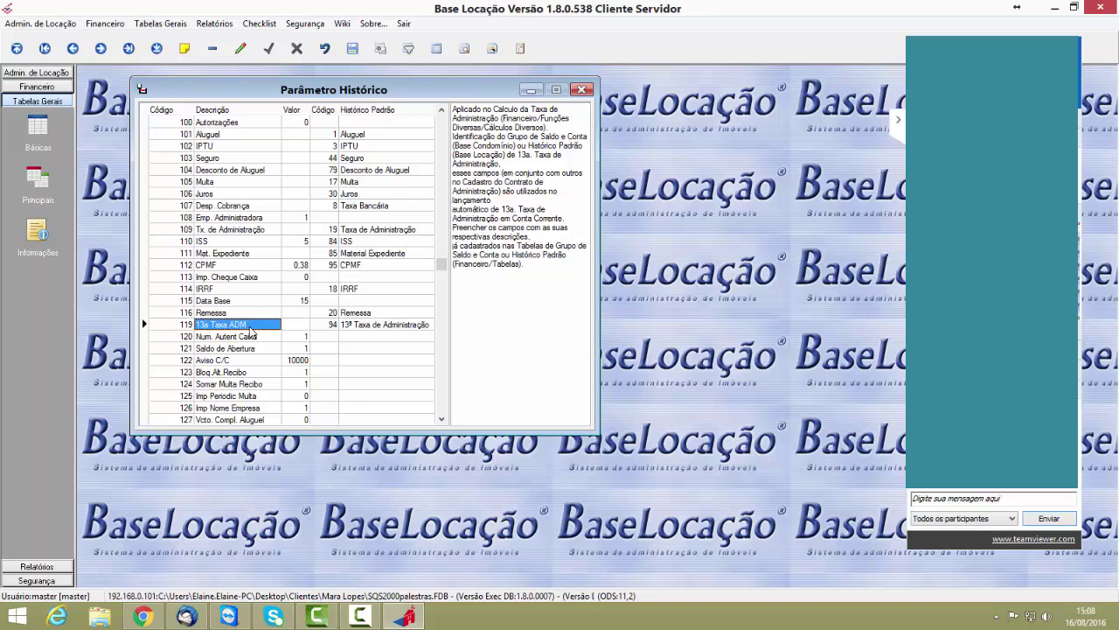
{"action": "left_click", "coordinate": [226, 349]}
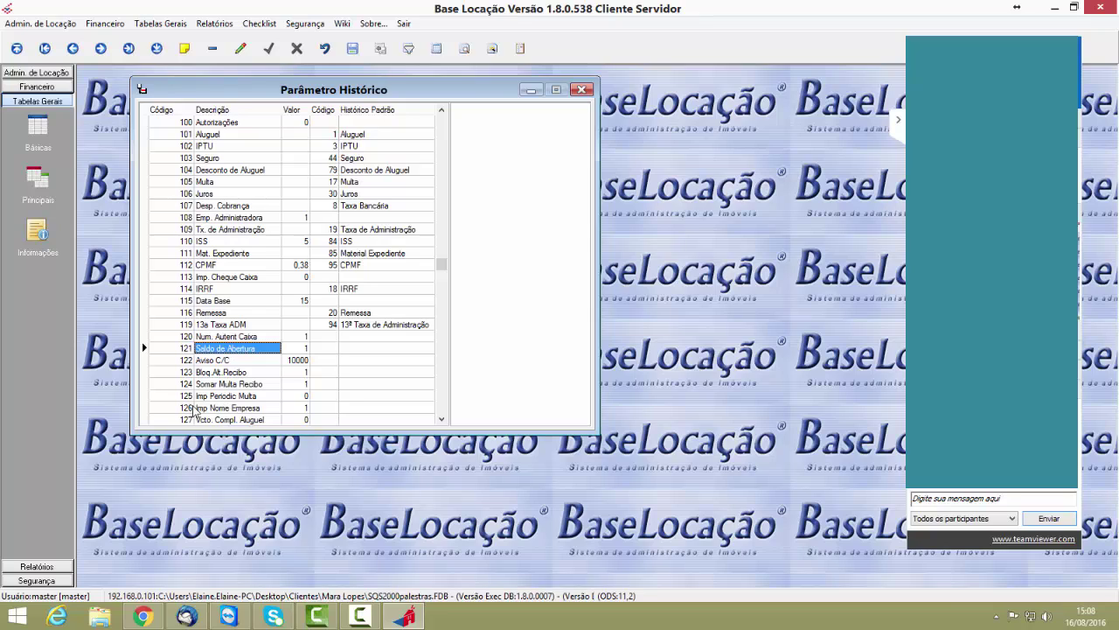
- Search the parameter table for code 136 and select its Dif.Bx.Crédito row with parameter 137 also in view
{"action": "left_click", "coordinate": [492, 49]}
{"action": "type", "text": "136"}
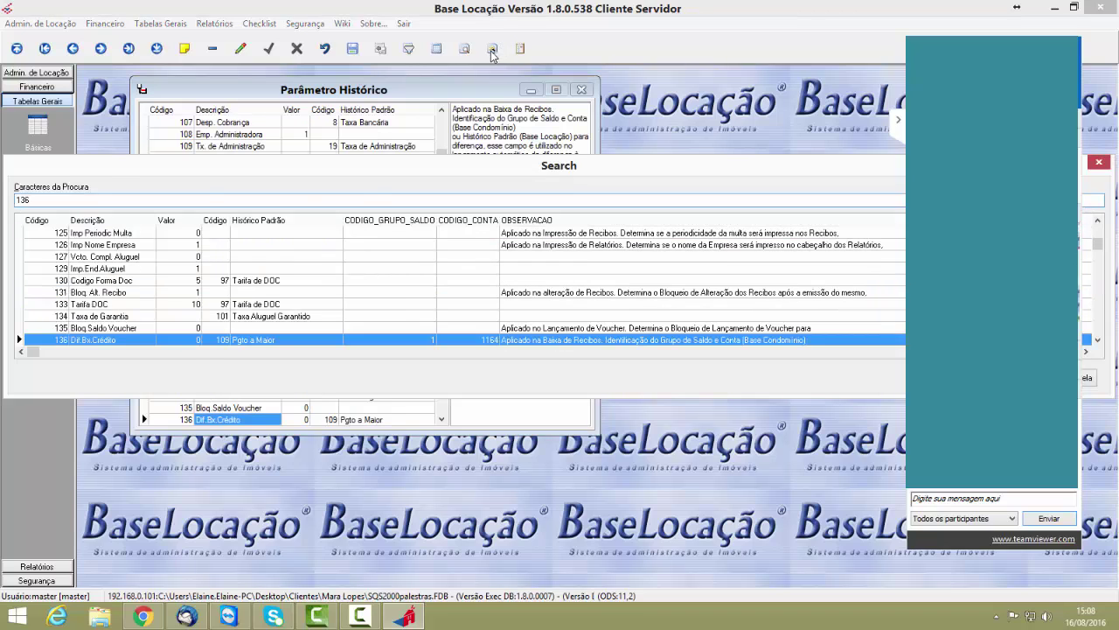
{"action": "key", "text": "Return"}
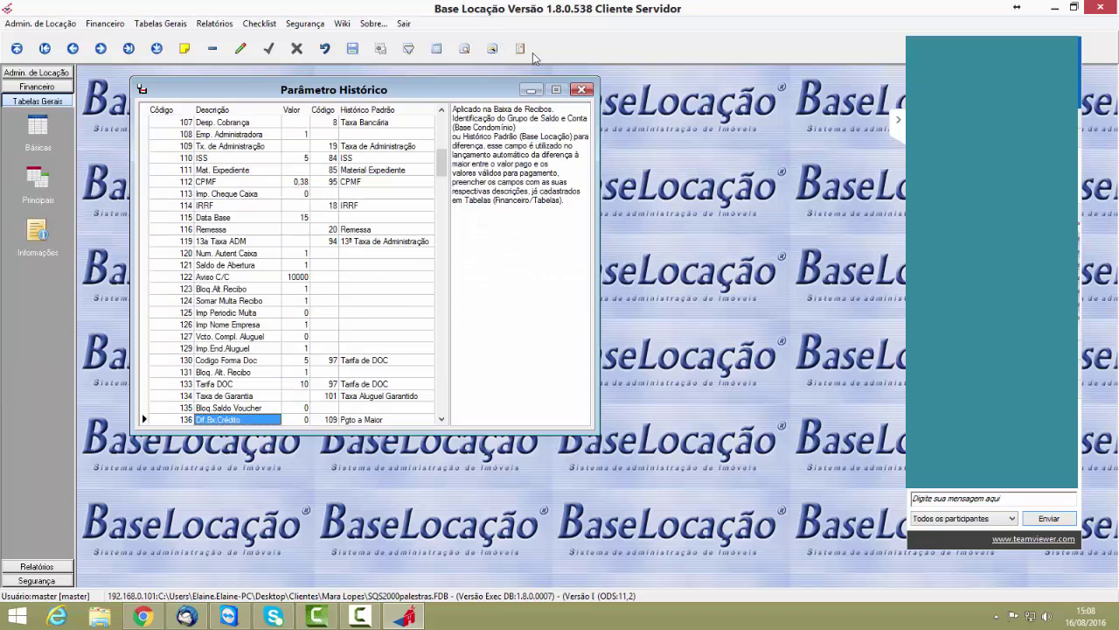
{"action": "left_click", "coordinate": [442, 418]}
{"action": "left_click", "coordinate": [441, 419]}
{"action": "left_click", "coordinate": [442, 419]}
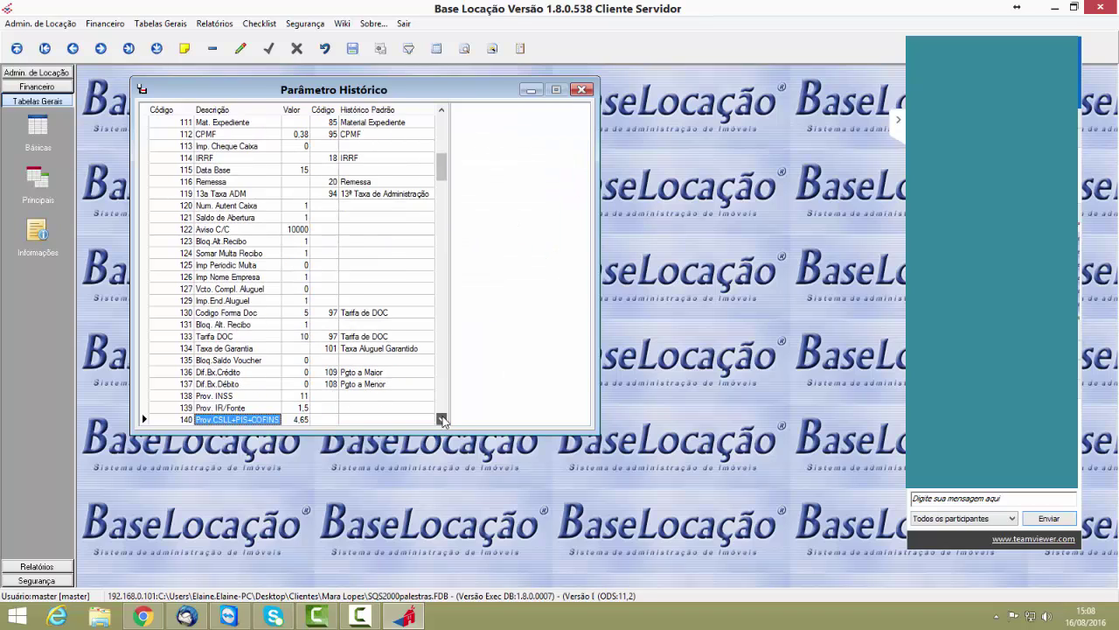
{"action": "left_click", "coordinate": [442, 419]}
{"action": "left_click", "coordinate": [442, 419]}
{"action": "left_click", "coordinate": [249, 361]}
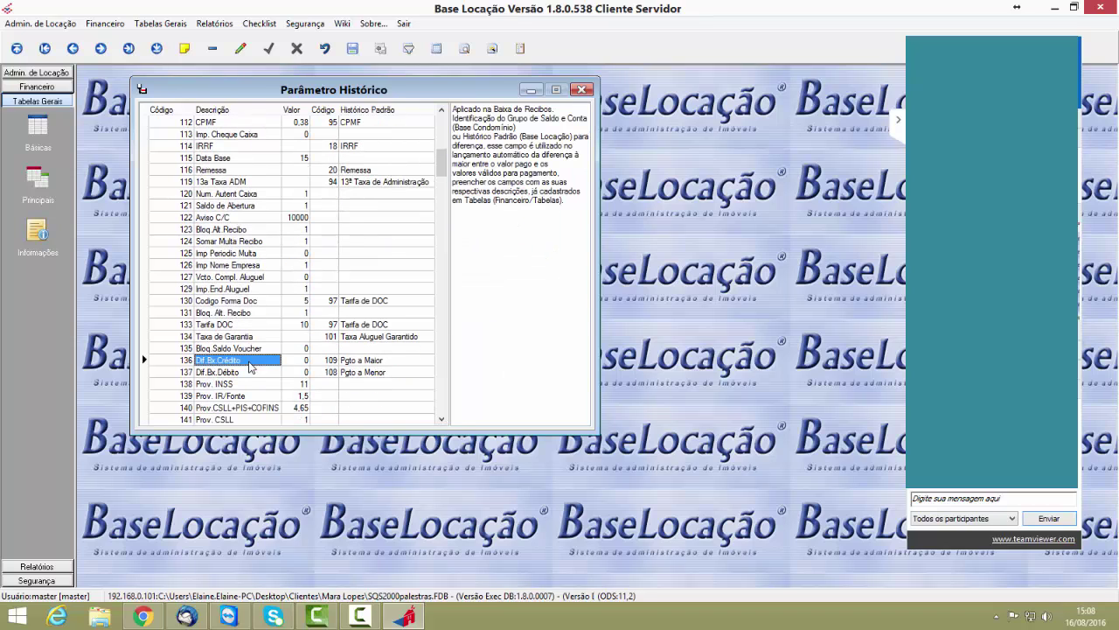
- Compare the explanatory notes of parameters 136 Dif.Bx.Crédito and 137 Dif.Bx.Débito
{"action": "left_click", "coordinate": [240, 373]}
{"action": "left_click", "coordinate": [235, 361]}
{"action": "left_click", "coordinate": [254, 360]}
{"action": "left_click", "coordinate": [253, 375]}
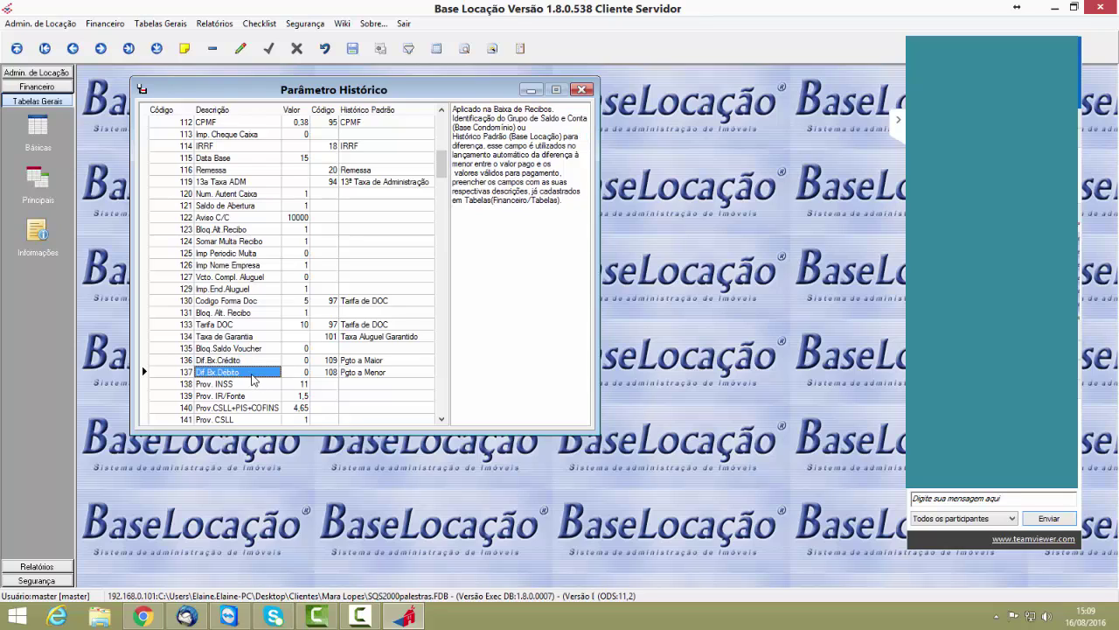
{"action": "left_click", "coordinate": [257, 361]}
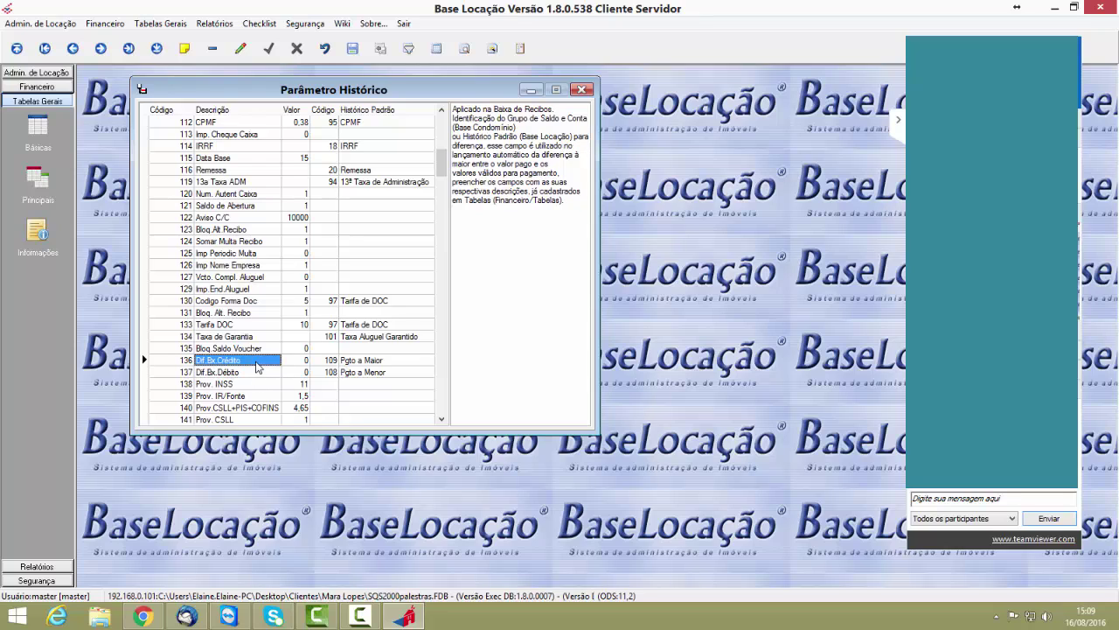
- Examine which Histórico Padrão is assigned to the credit and debit difference parameters 136 and 137
{"action": "left_click", "coordinate": [332, 363]}
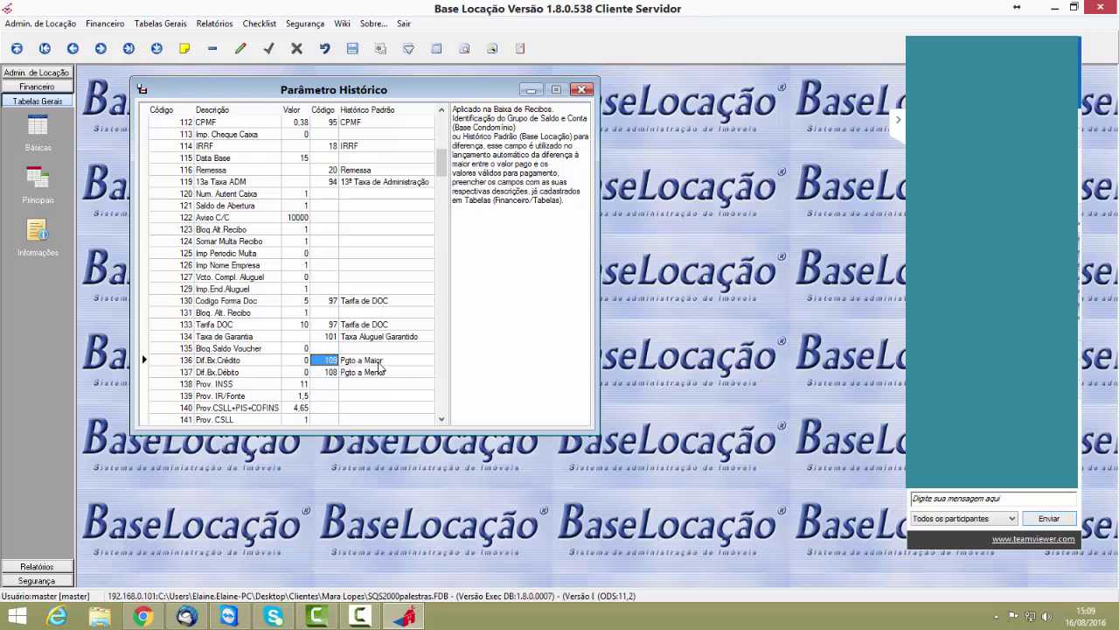
{"action": "left_click", "coordinate": [381, 362]}
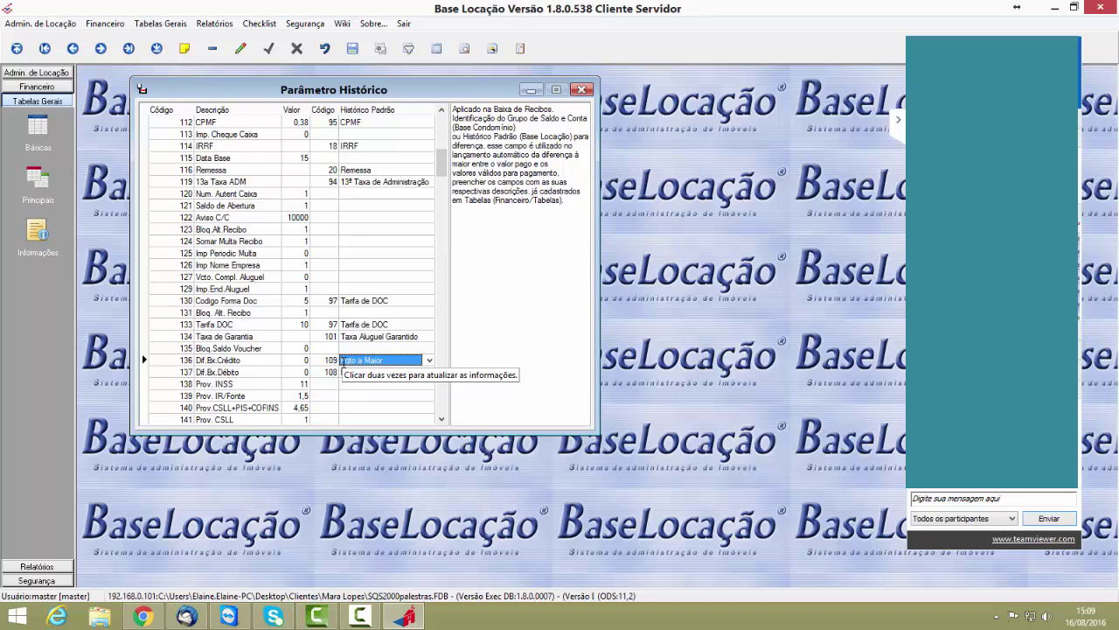
{"action": "left_click", "coordinate": [243, 365]}
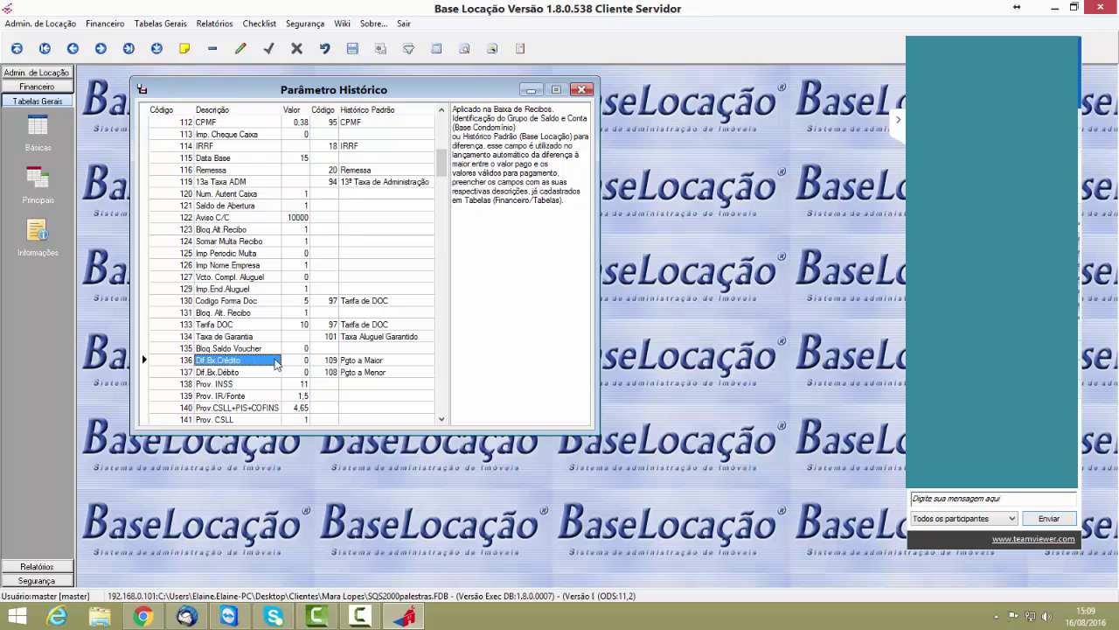
{"action": "left_click", "coordinate": [362, 362]}
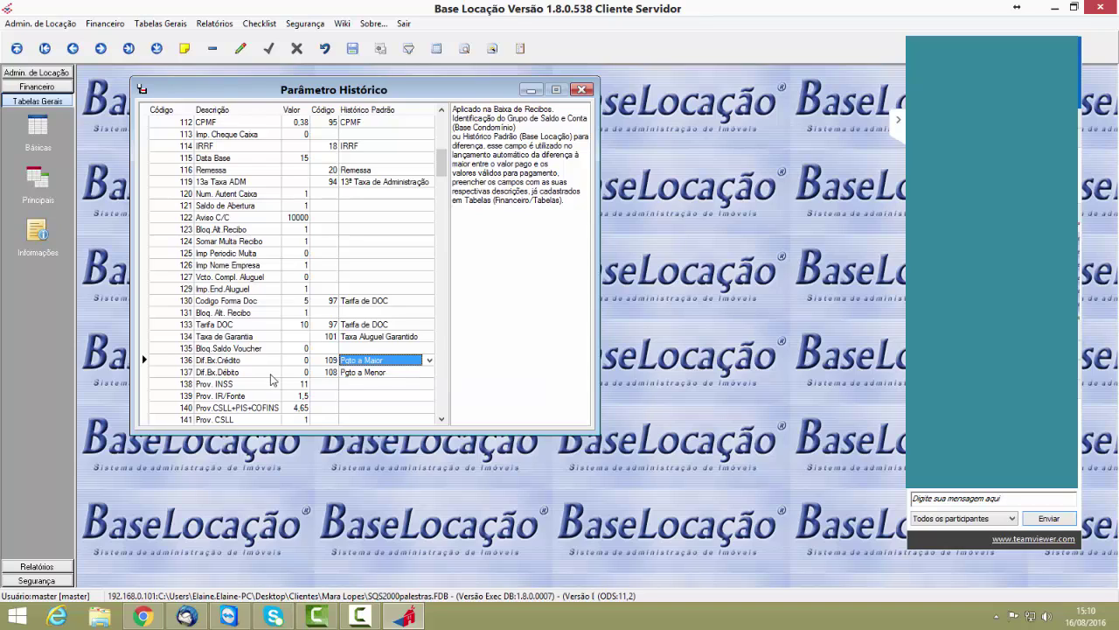
{"action": "left_click", "coordinate": [374, 375]}
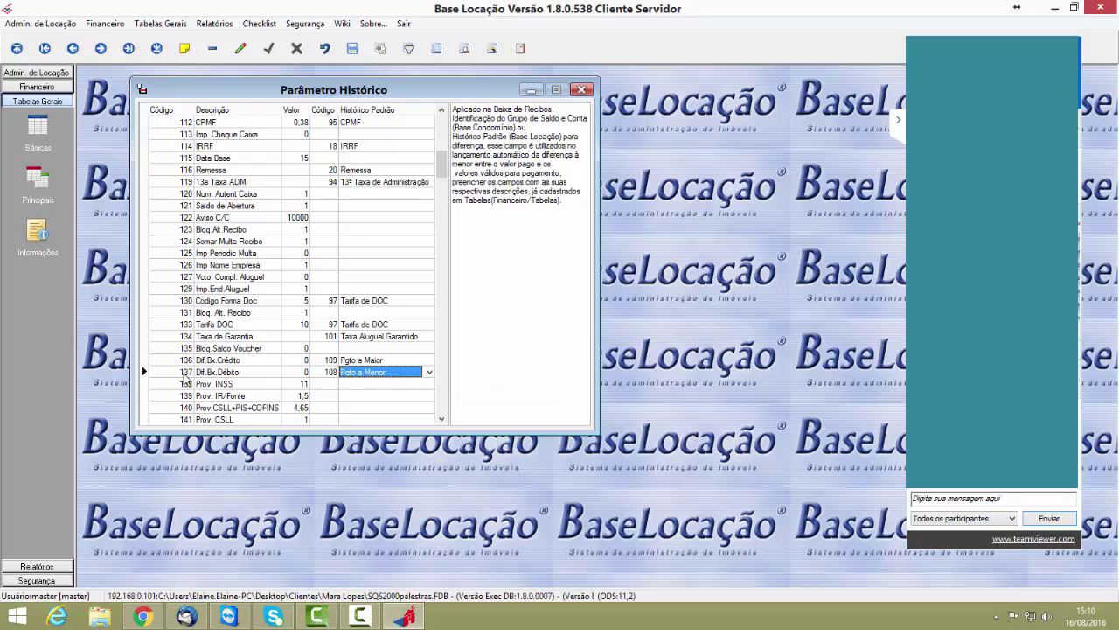
{"action": "left_click", "coordinate": [350, 360]}
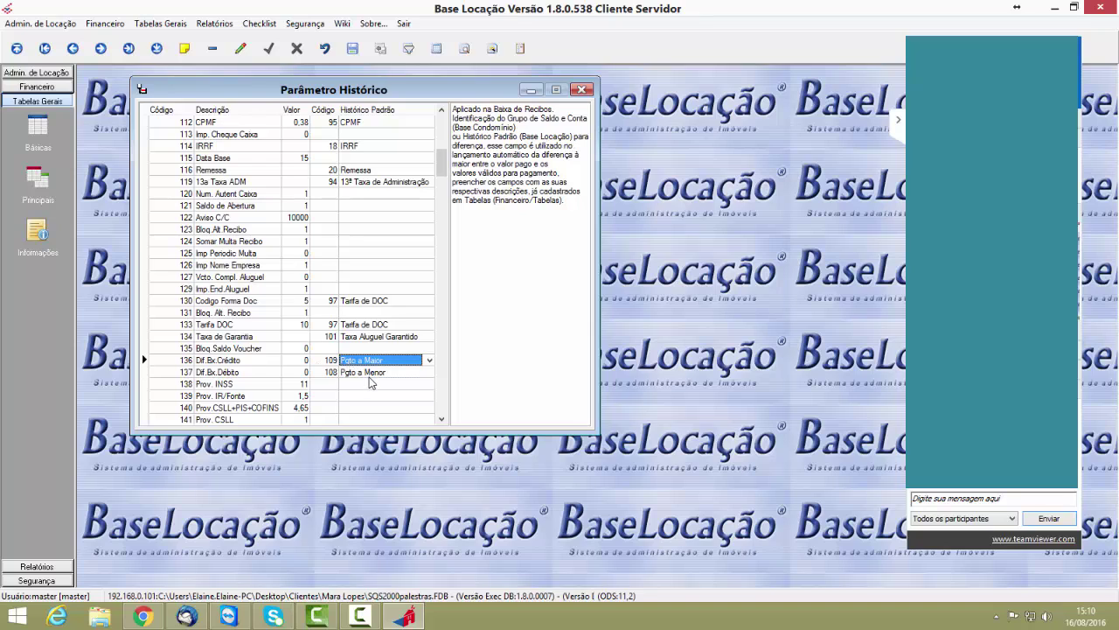
{"action": "left_click", "coordinate": [368, 374]}
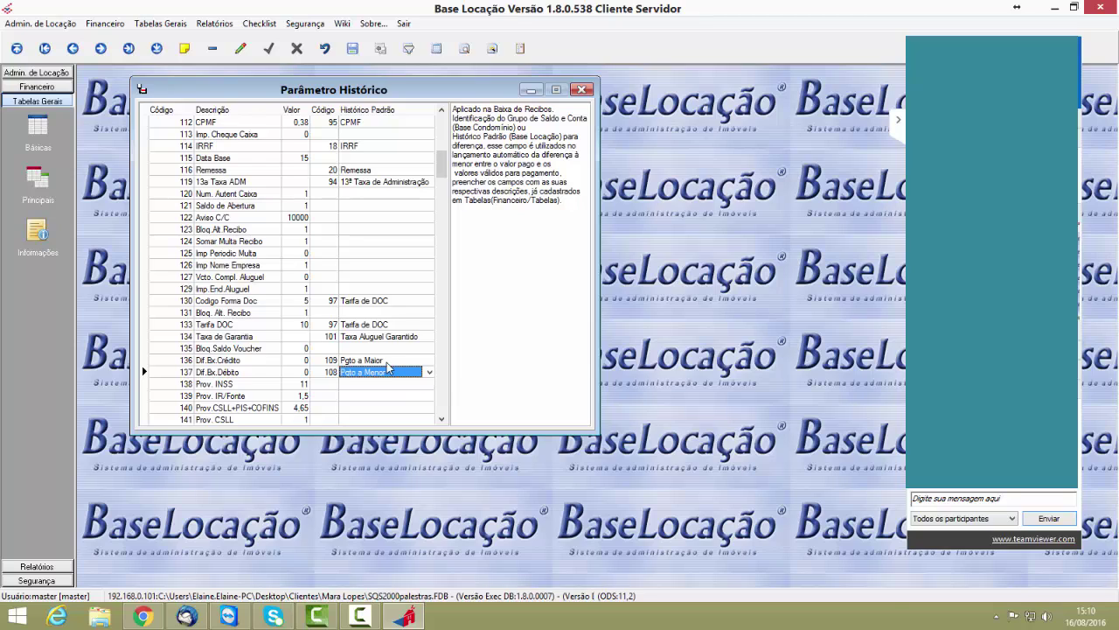
{"action": "left_click", "coordinate": [381, 362]}
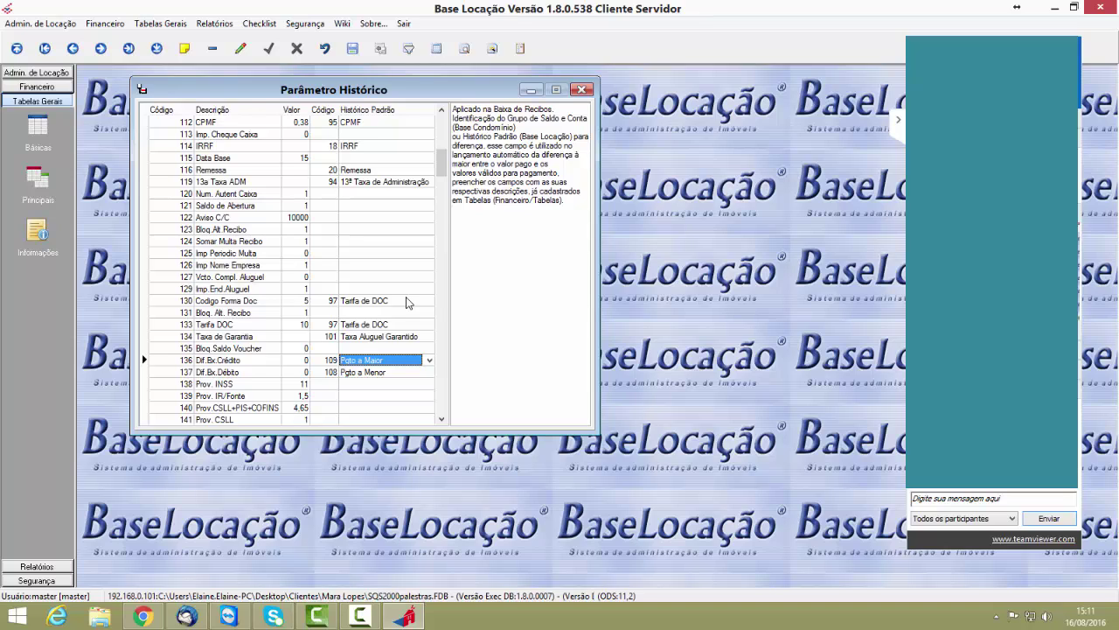
- Review the Dif.Bx.Crédito and Dif.Bx.Débito rows again, alternating between their descriptions
{"action": "left_click", "coordinate": [272, 359]}
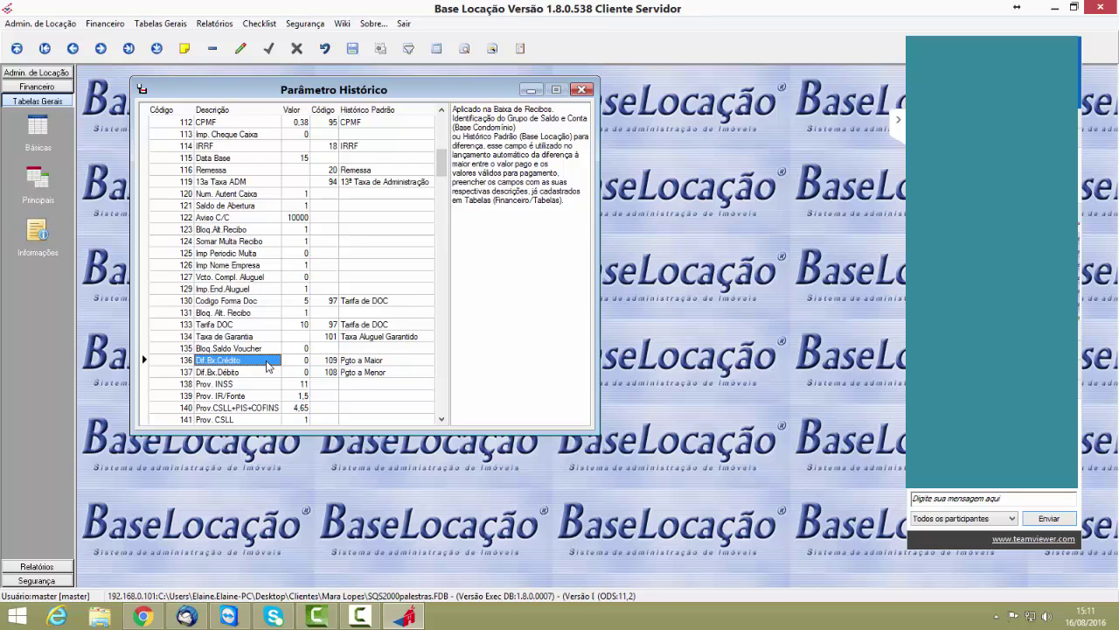
{"action": "left_click", "coordinate": [264, 372]}
{"action": "key", "text": "Up"}
{"action": "key", "text": "Down"}
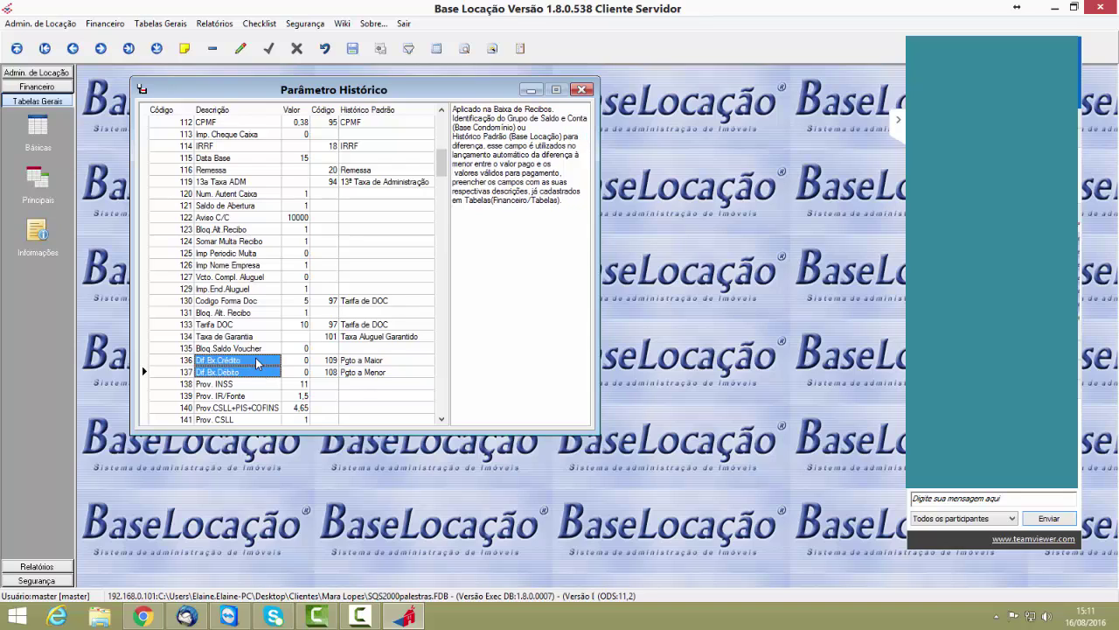
{"action": "key", "text": "Up"}
{"action": "key", "text": "Down"}
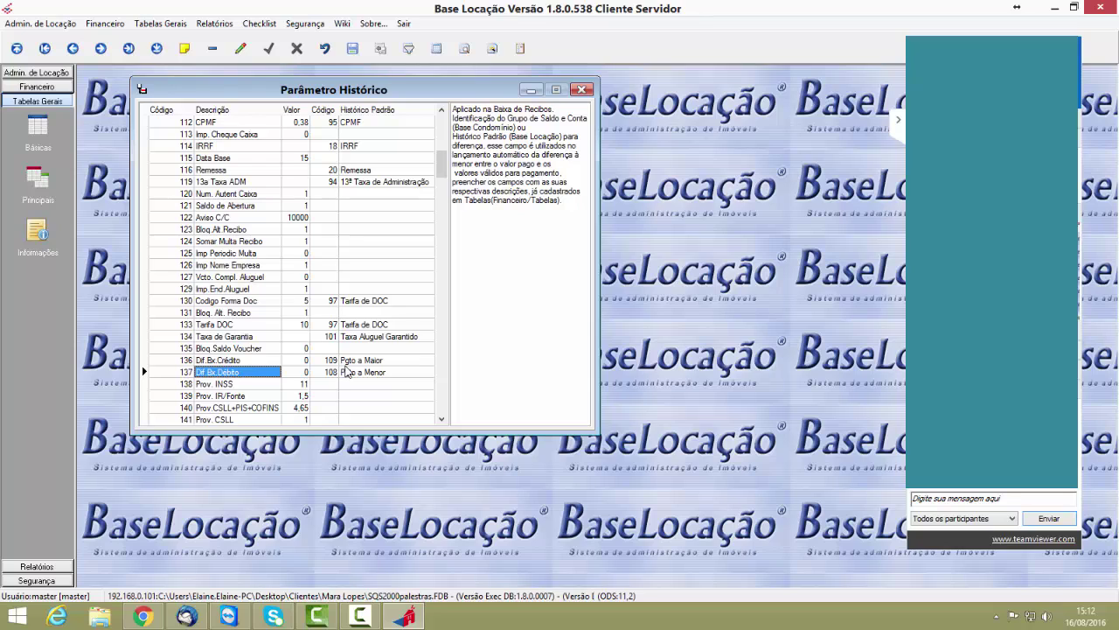
- Recheck the Pgto a Menor and Pgto a Maior histories, ending on the Dif.Bx.Débito parameter
{"action": "left_click", "coordinate": [350, 373]}
{"action": "left_click", "coordinate": [352, 374]}
{"action": "left_click", "coordinate": [353, 374]}
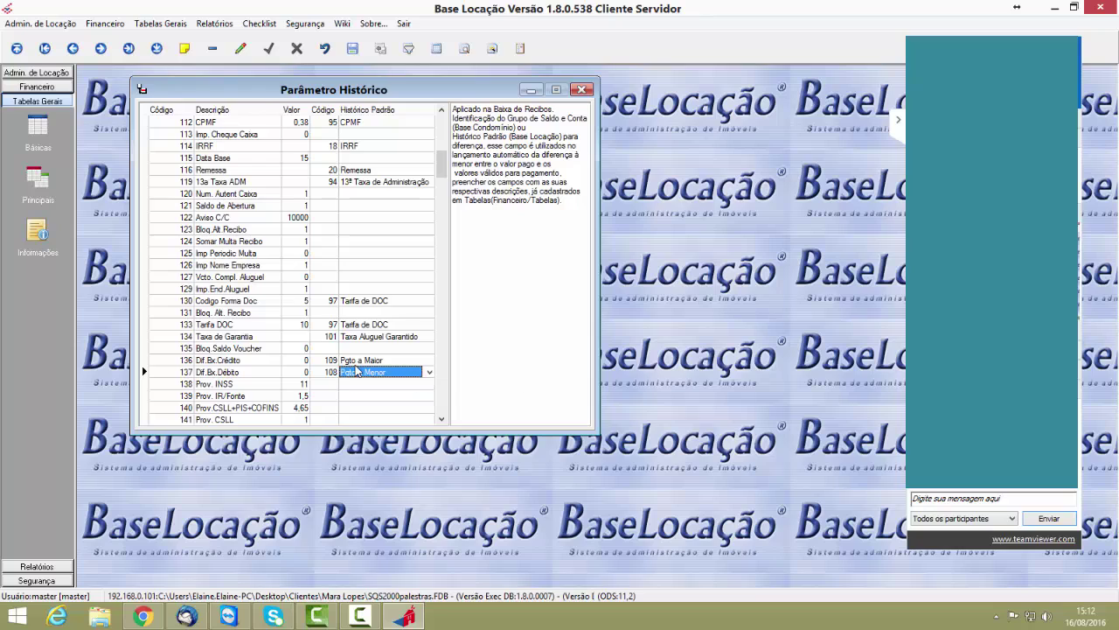
{"action": "left_click", "coordinate": [358, 361]}
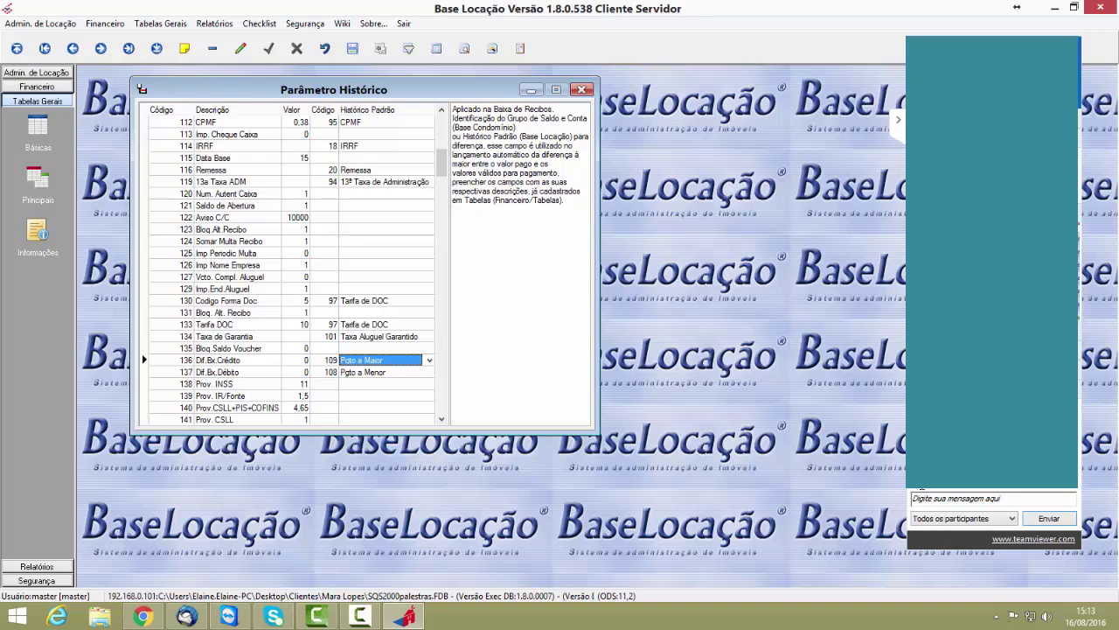
{"action": "left_click", "coordinate": [929, 502]}
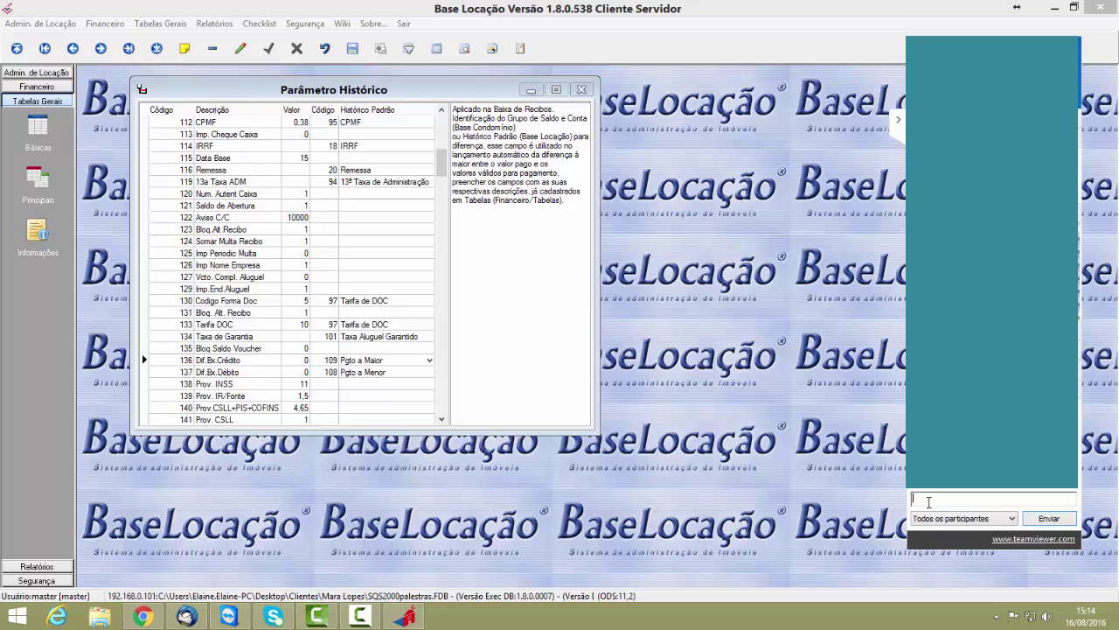
{"action": "left_click", "coordinate": [359, 373]}
{"action": "left_click", "coordinate": [230, 372]}
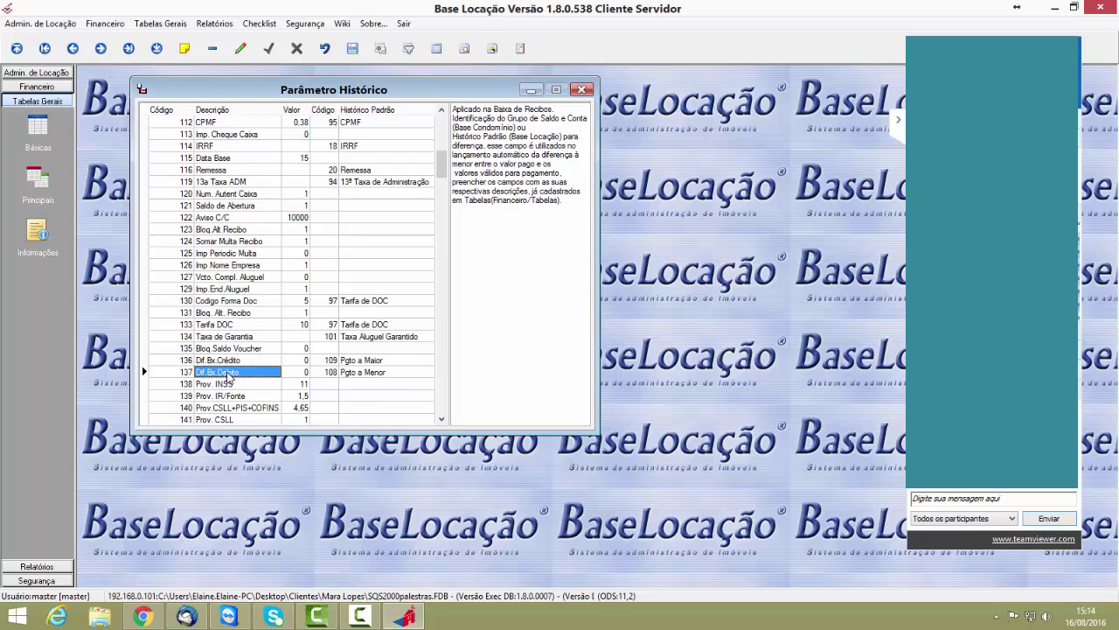
- Close the Parâmetro Histórico table and open Geração de Recibos from the accounts receivable functions in Financeiro
{"action": "left_click", "coordinate": [581, 89]}
{"action": "left_click", "coordinate": [37, 86]}
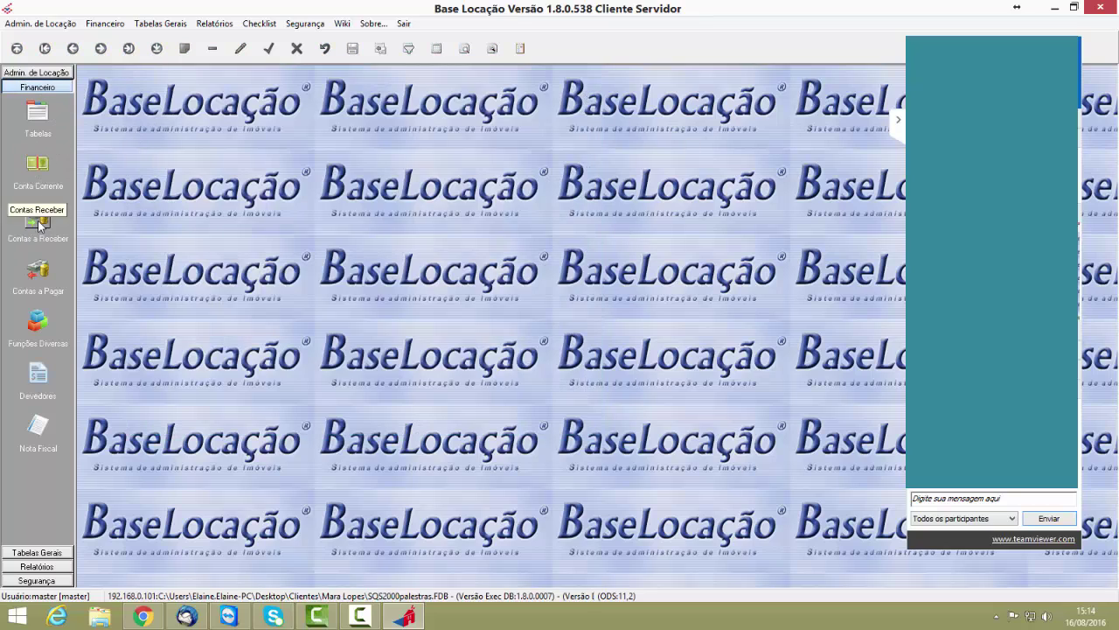
{"action": "left_click", "coordinate": [40, 223]}
{"action": "left_click", "coordinate": [73, 232]}
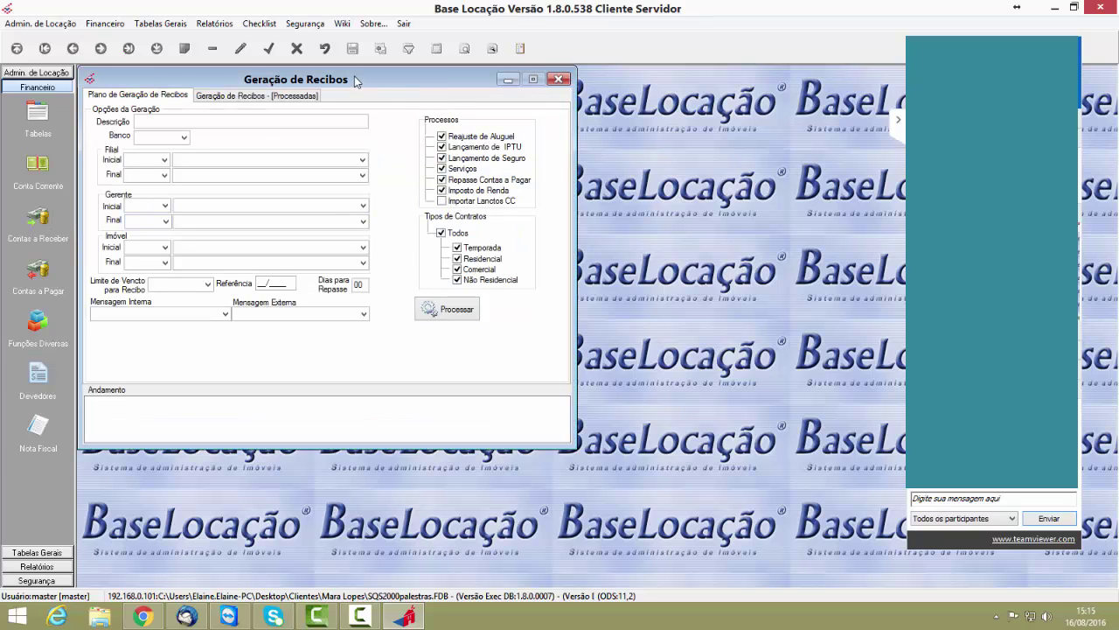
{"action": "left_click_drag", "start_coordinate": [359, 81], "coordinate": [522, 107]}
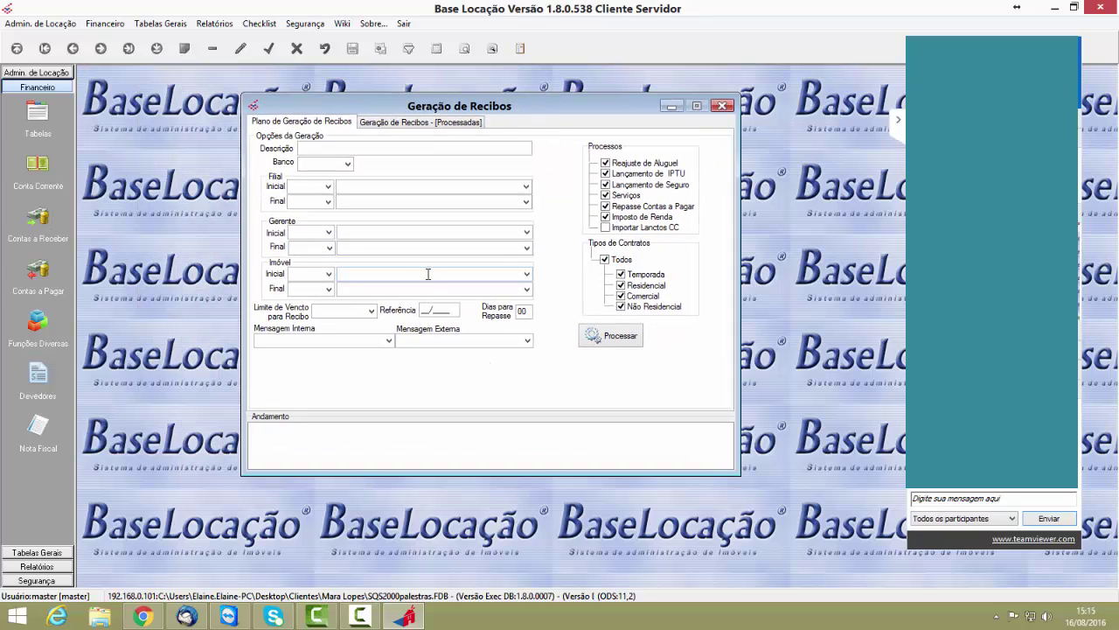
{"action": "left_click_drag", "start_coordinate": [465, 106], "coordinate": [459, 93]}
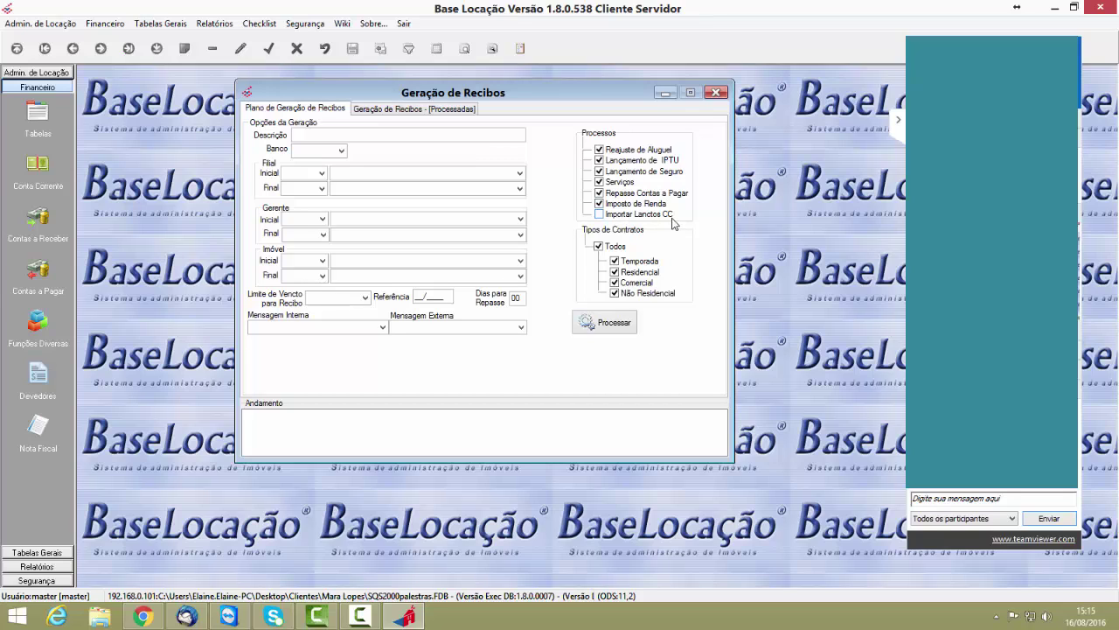
- Enable importing current account entries, set the reference month to 08/2016, and open the current account import settings
{"action": "left_click", "coordinate": [599, 215]}
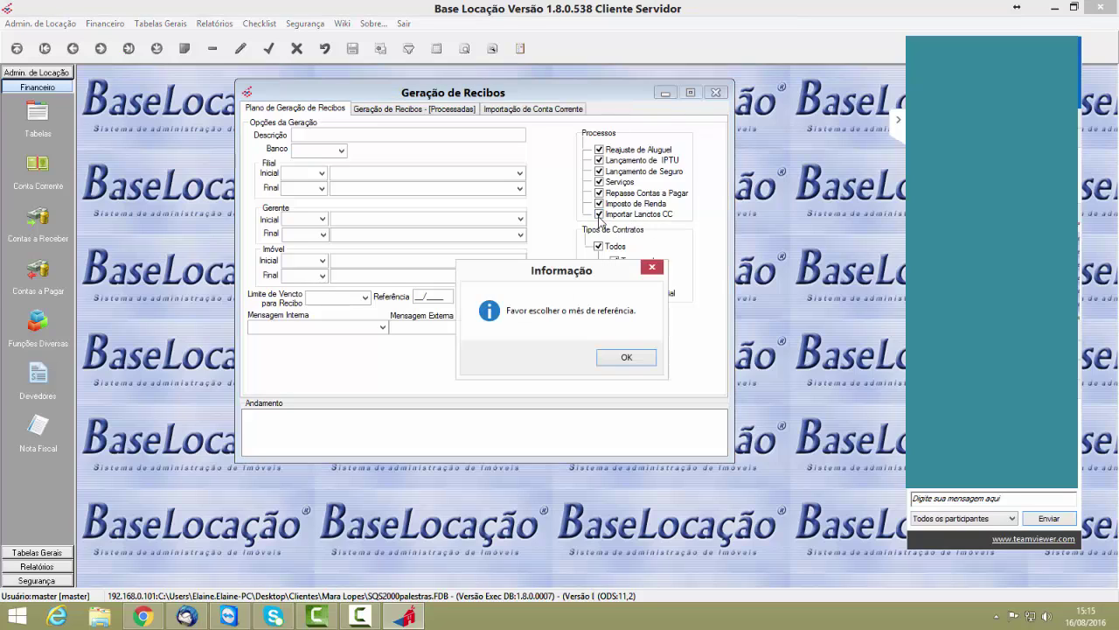
{"action": "left_click", "coordinate": [626, 358]}
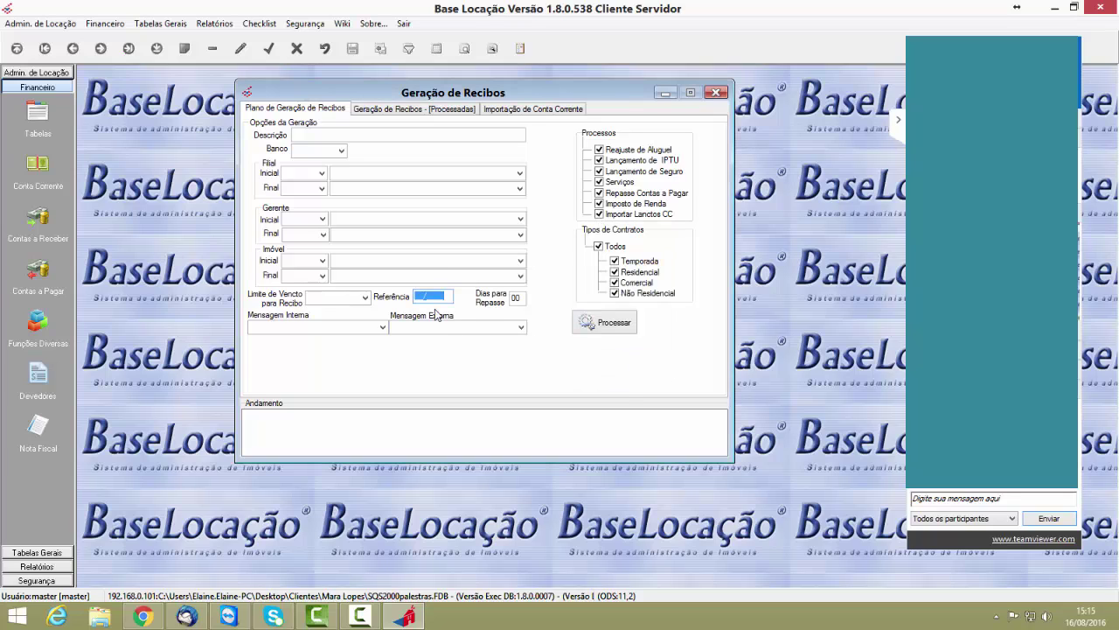
{"action": "type", "text": "08/2016"}
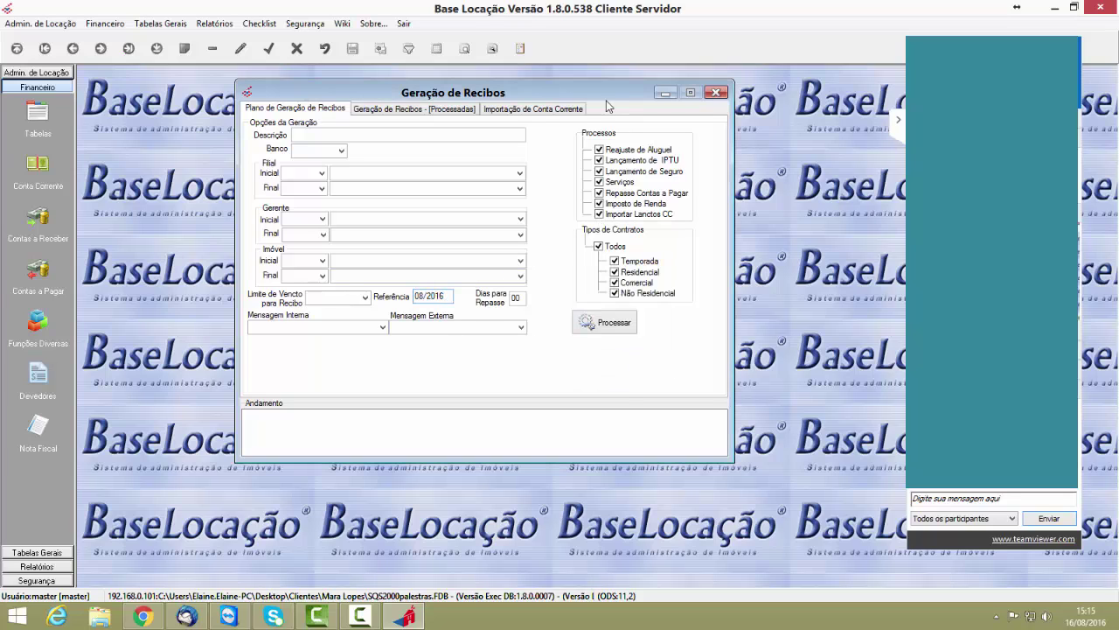
{"action": "left_click", "coordinate": [514, 110]}
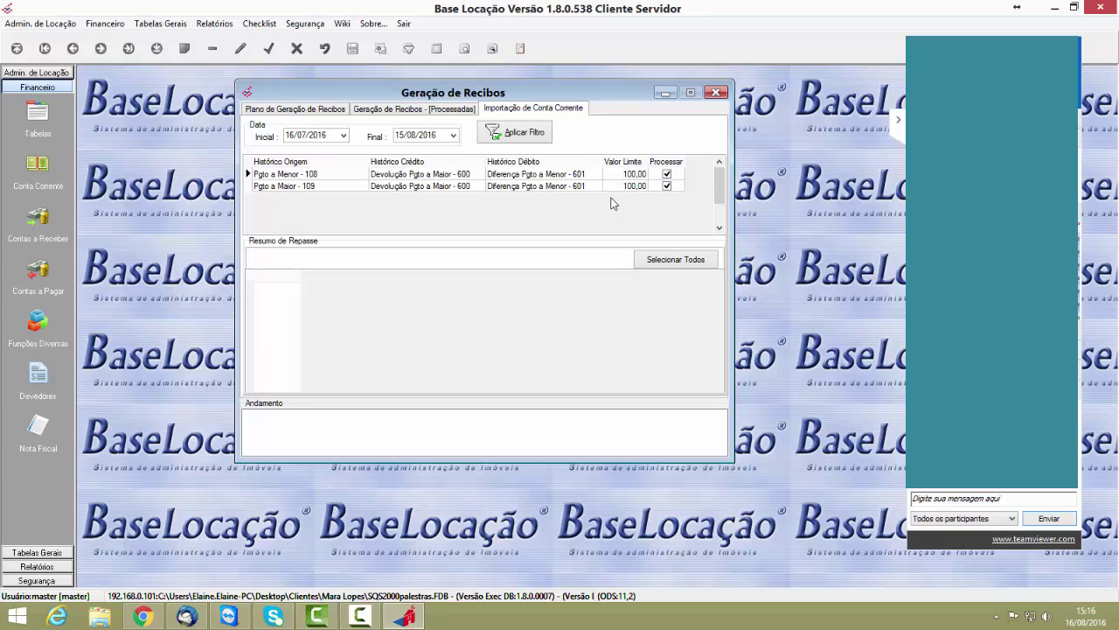
- Examine the Histórico Origem entries Pgto a Menor - 108 and Pgto a Maior - 109, alternating between the two rows
{"action": "left_click", "coordinate": [300, 174]}
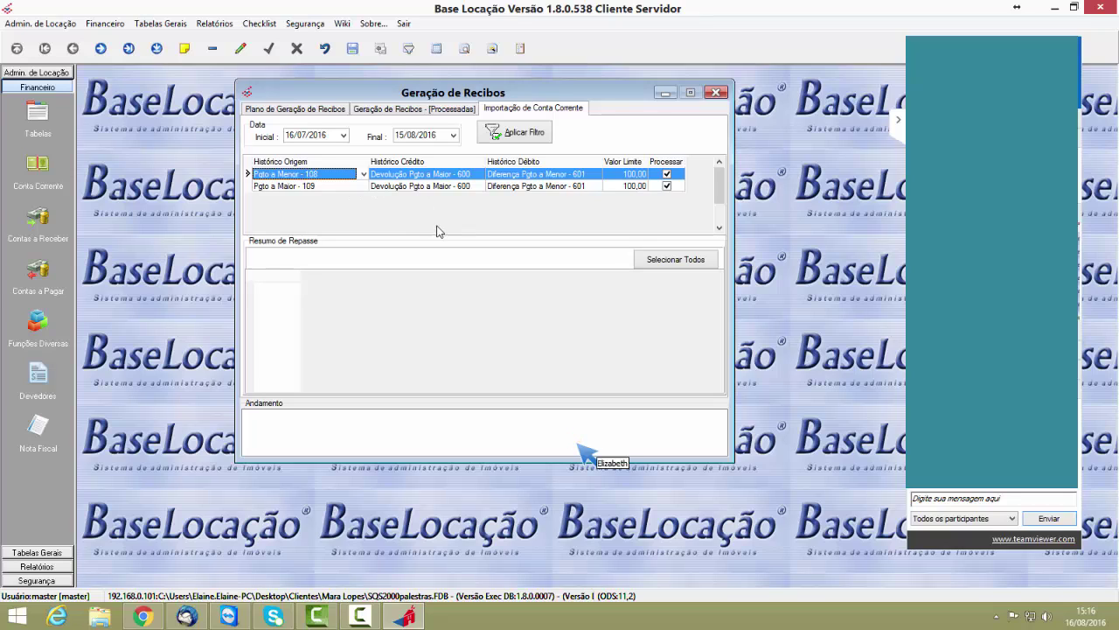
{"action": "left_click", "coordinate": [318, 188]}
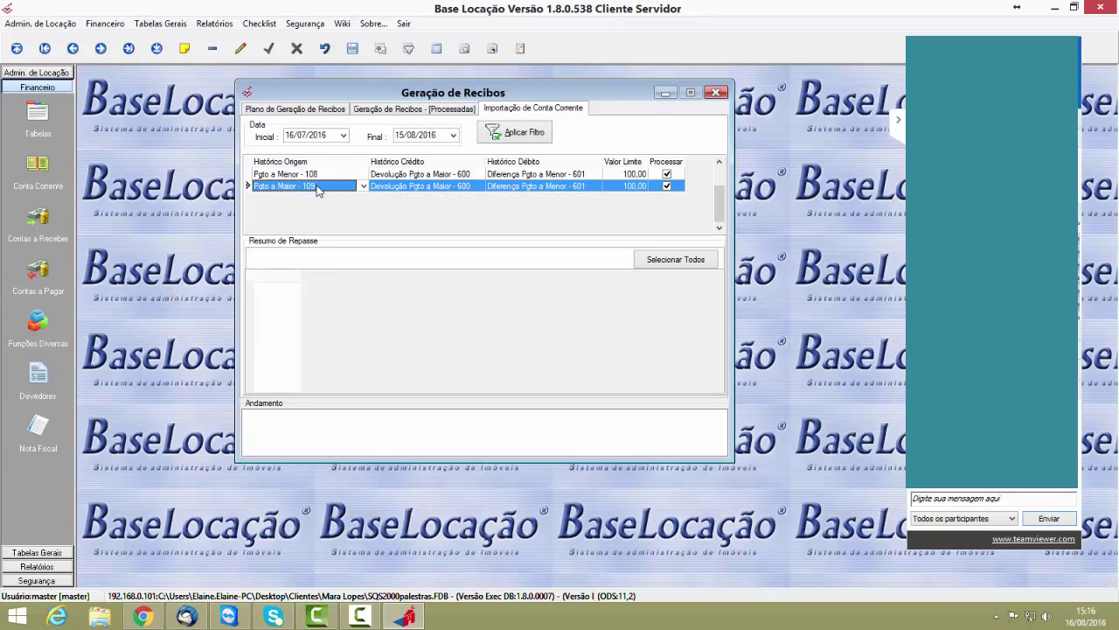
{"action": "left_click", "coordinate": [318, 178]}
{"action": "left_click", "coordinate": [318, 185]}
{"action": "left_click", "coordinate": [318, 177]}
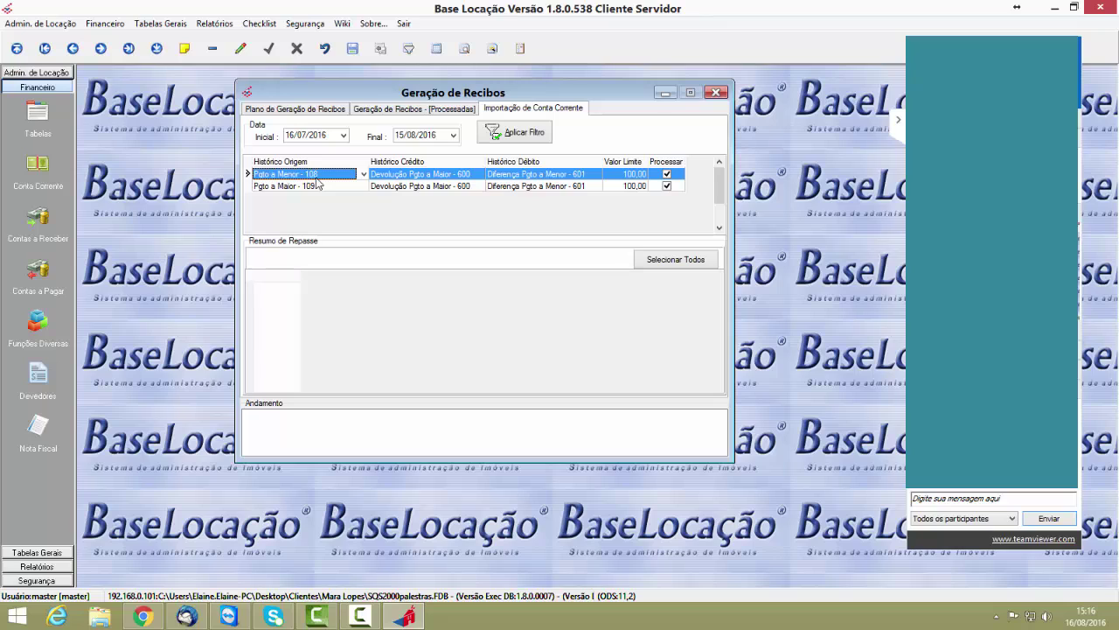
{"action": "left_click", "coordinate": [319, 188]}
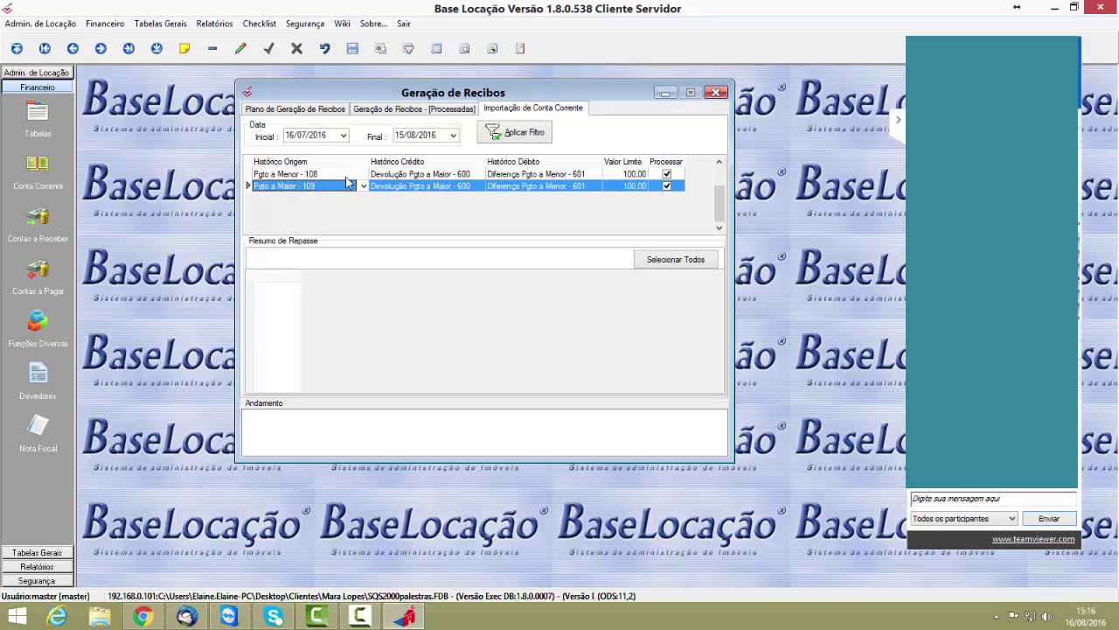
- Compare the Histórico Crédito and Histórico Débito assigned to the underpayment and overpayment rows
{"action": "left_click", "coordinate": [408, 174]}
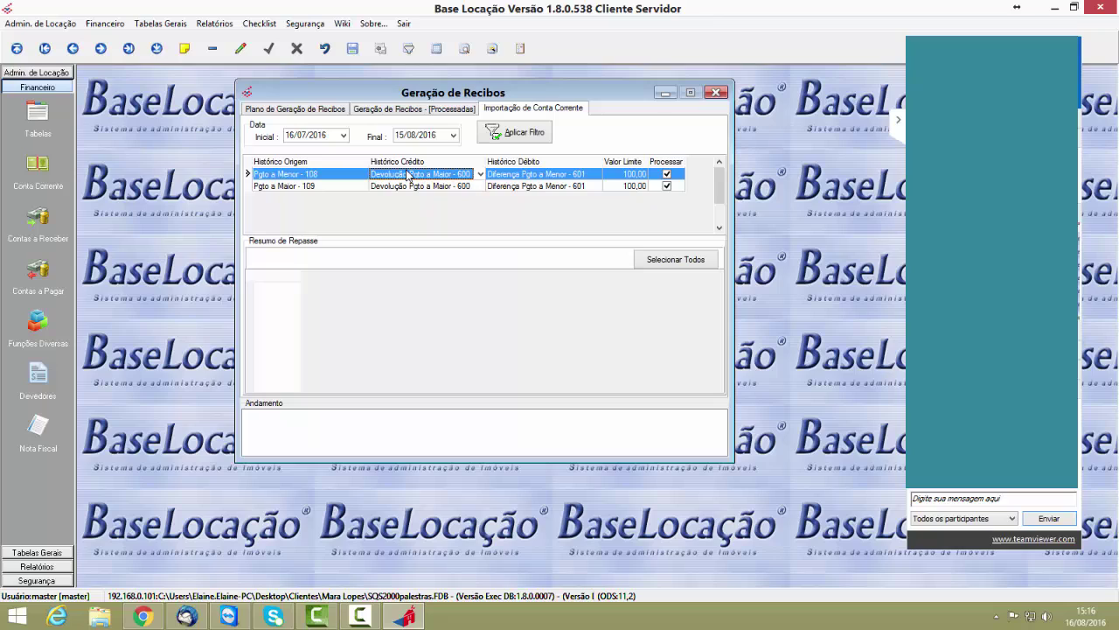
{"action": "left_click", "coordinate": [537, 174]}
{"action": "left_click", "coordinate": [454, 175]}
{"action": "left_click", "coordinate": [537, 189]}
{"action": "left_click", "coordinate": [454, 174]}
{"action": "left_click", "coordinate": [462, 174]}
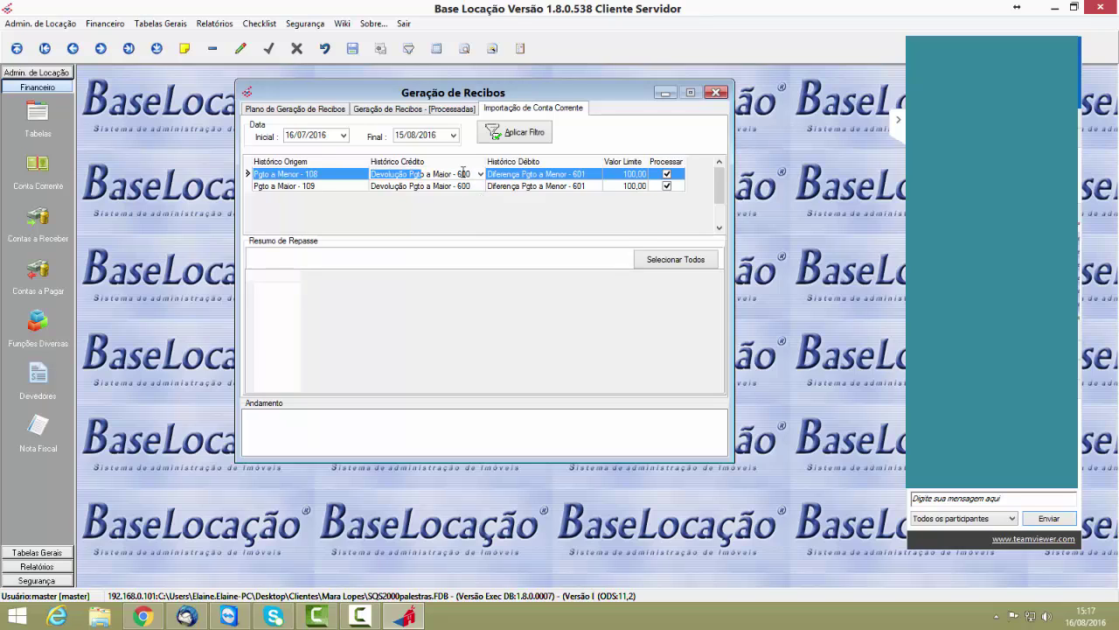
{"action": "left_click", "coordinate": [560, 177]}
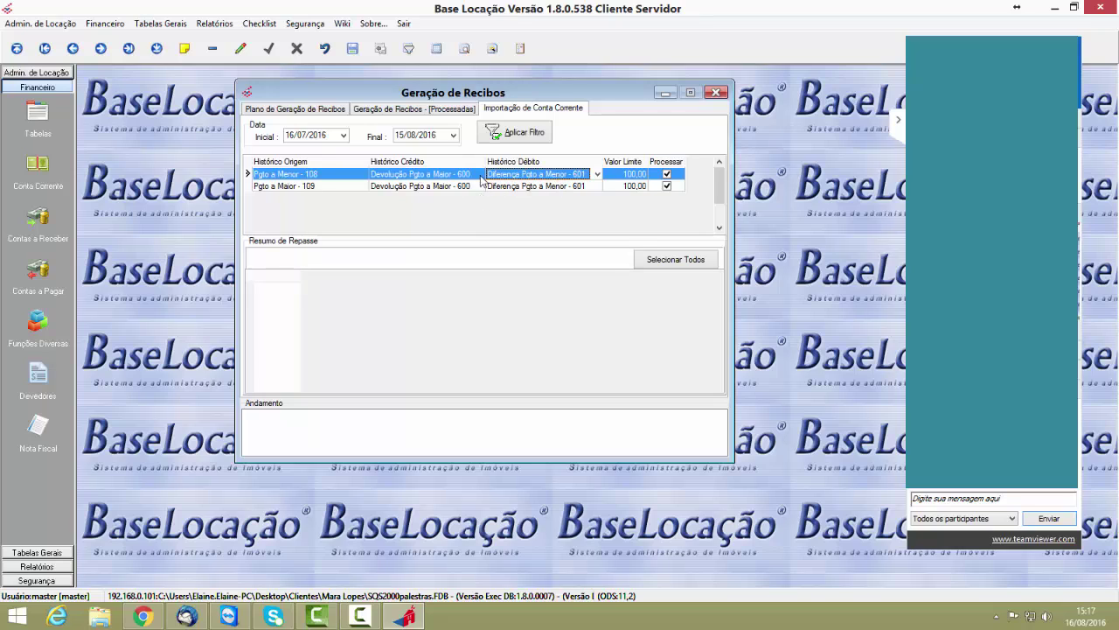
- Apply the import filter to load the matching current account entries into the Resumo de Repasse, and reapply it
{"action": "left_click", "coordinate": [536, 175]}
{"action": "left_click", "coordinate": [524, 132]}
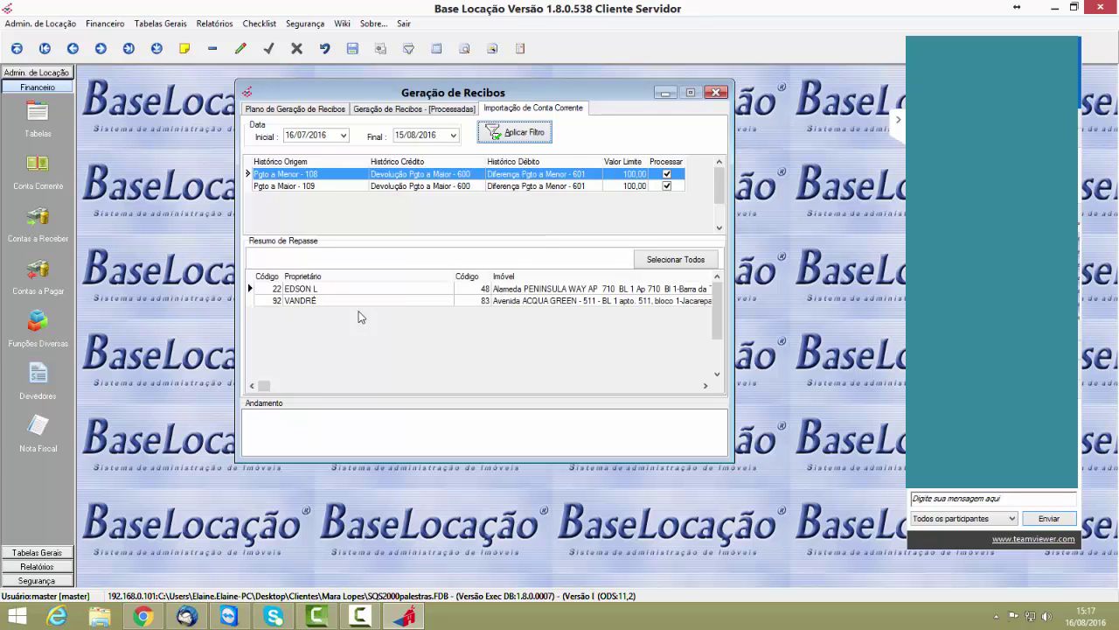
{"action": "left_click", "coordinate": [461, 175]}
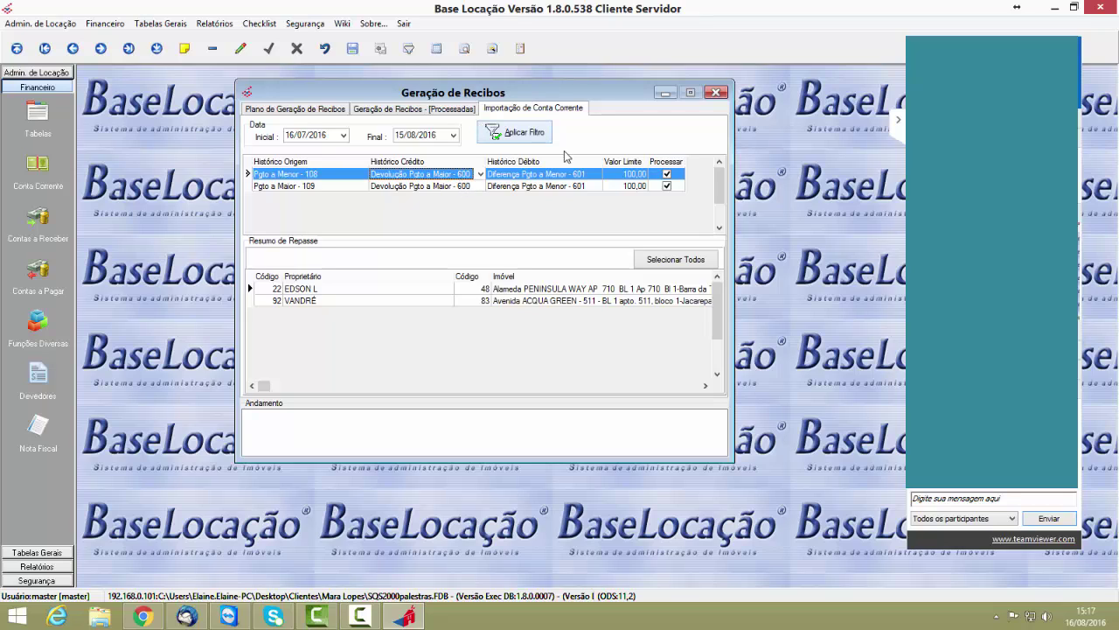
{"action": "left_click", "coordinate": [532, 134]}
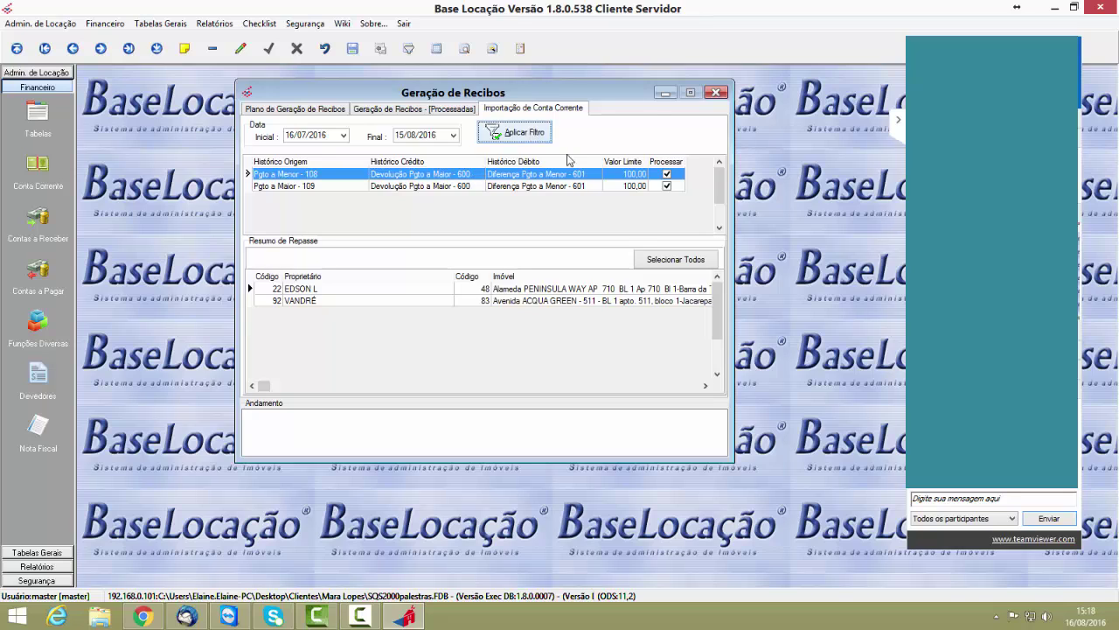
- Review the overpayment row's Histórico Crédito and recheck both source histories, ending on the Pgto a Menor row
{"action": "left_click", "coordinate": [426, 186]}
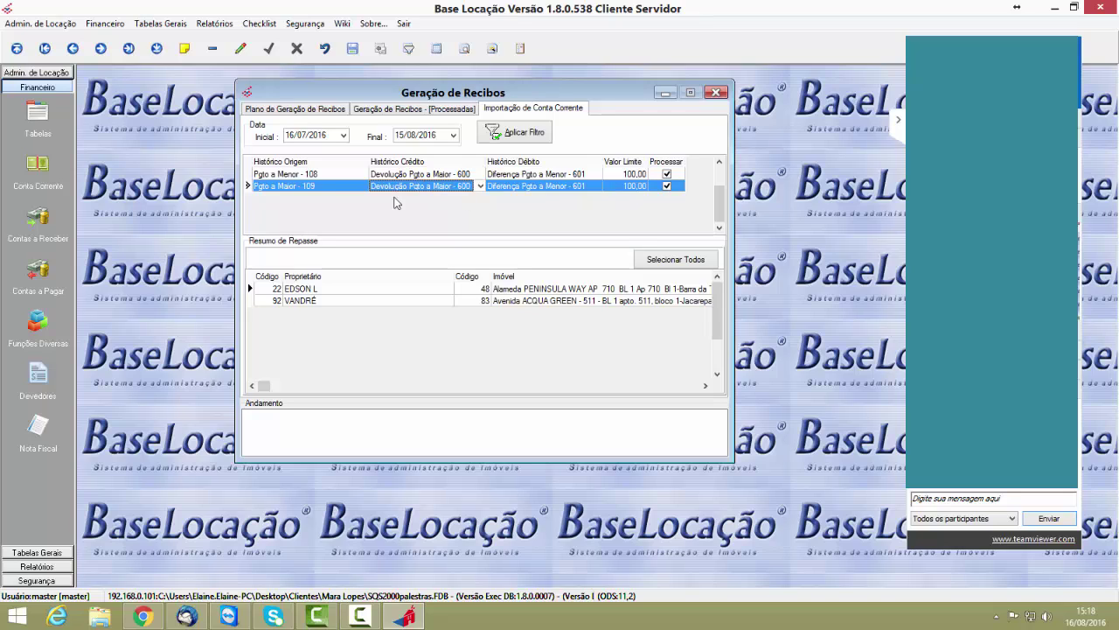
{"action": "left_click", "coordinate": [331, 177]}
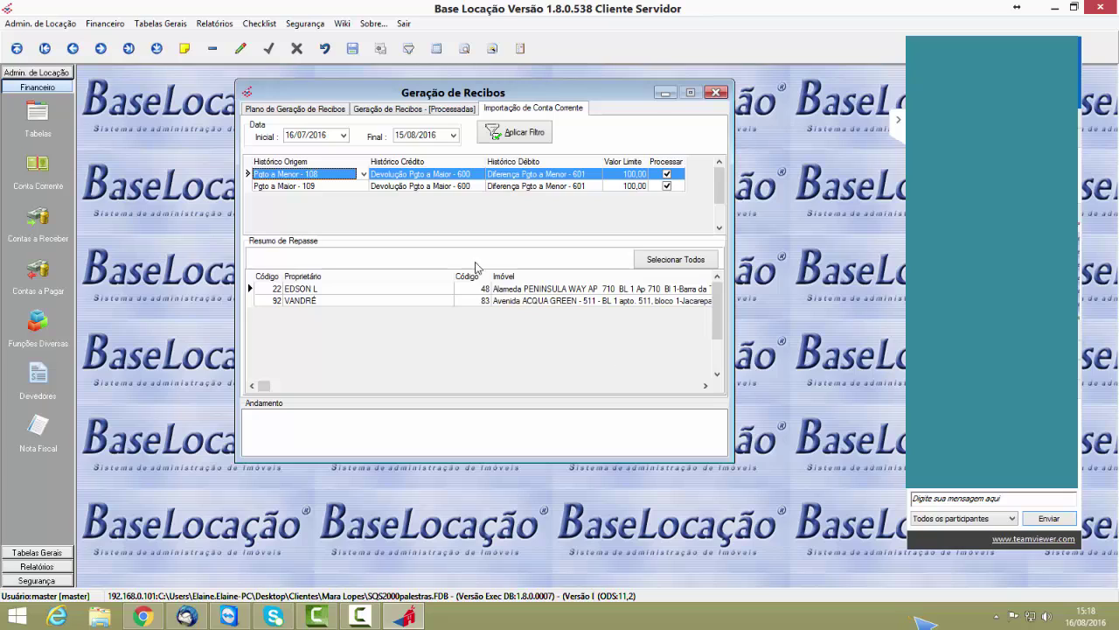
{"action": "left_click", "coordinate": [310, 185]}
{"action": "left_click", "coordinate": [310, 173]}
{"action": "left_click", "coordinate": [309, 186]}
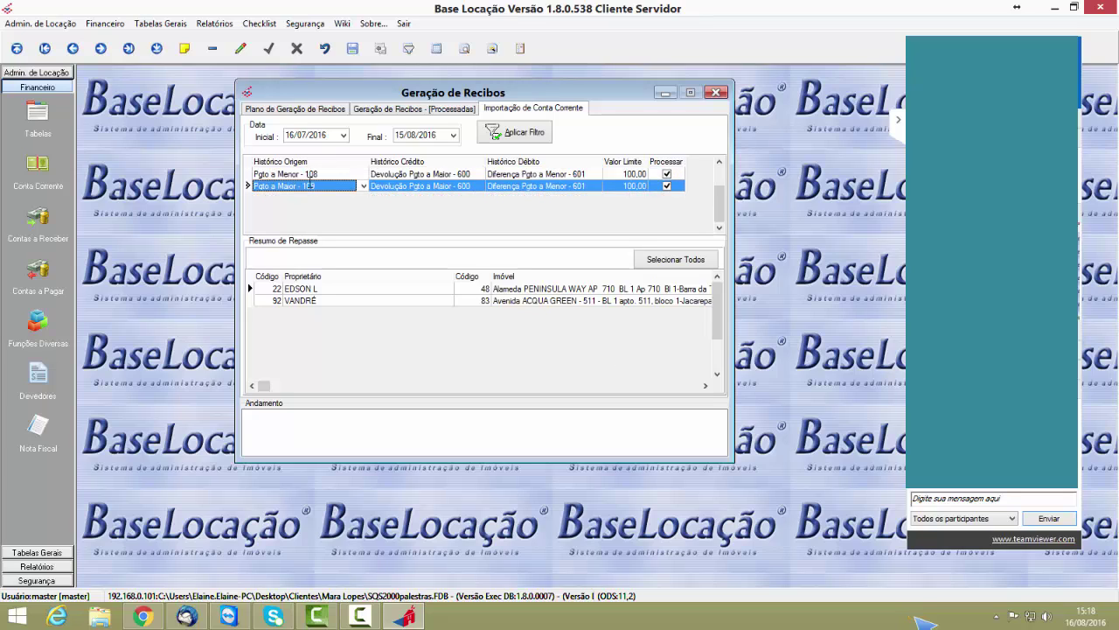
{"action": "left_click", "coordinate": [388, 175]}
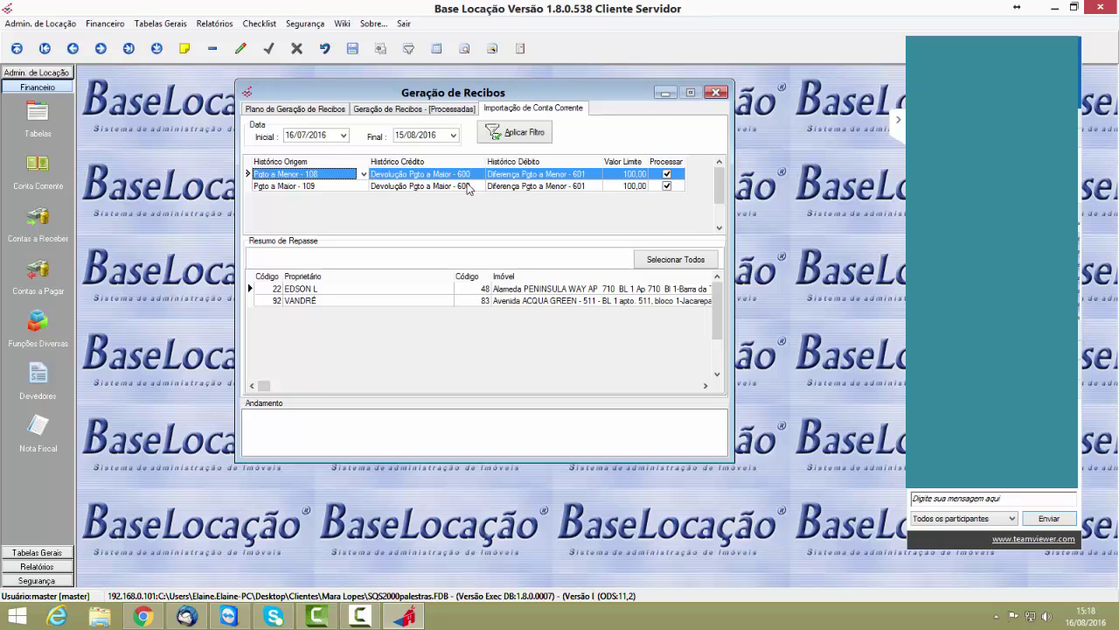
- Try Pgto a Maior - 109 as the first row's Histórico Origem and restore Pgto a Menor - 108
{"action": "left_click", "coordinate": [364, 174]}
{"action": "left_click", "coordinate": [313, 196]}
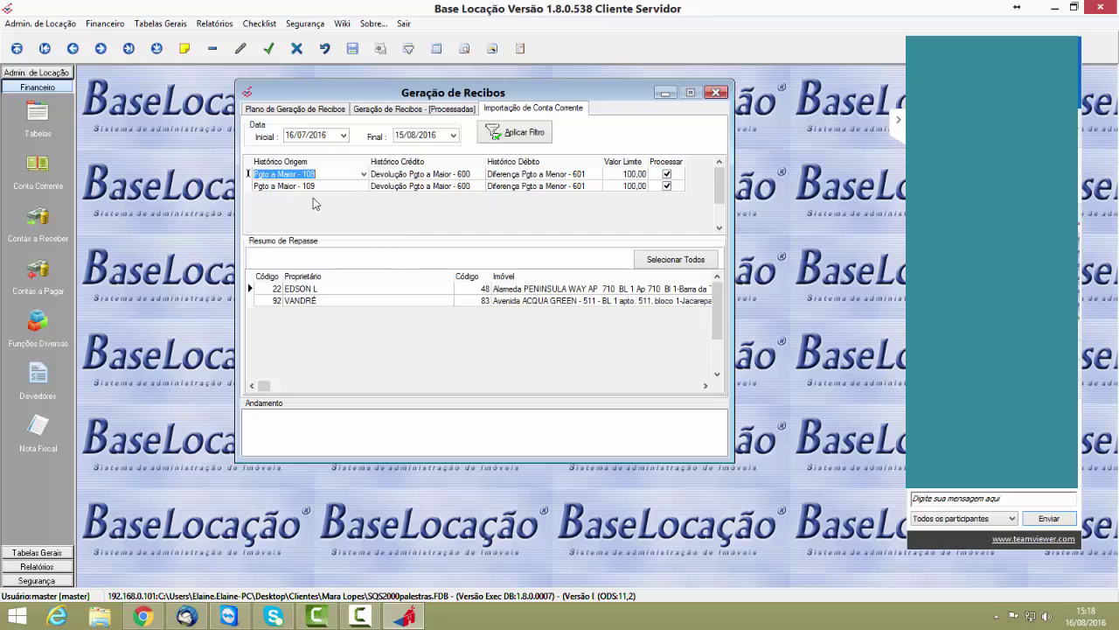
{"action": "left_click", "coordinate": [363, 174]}
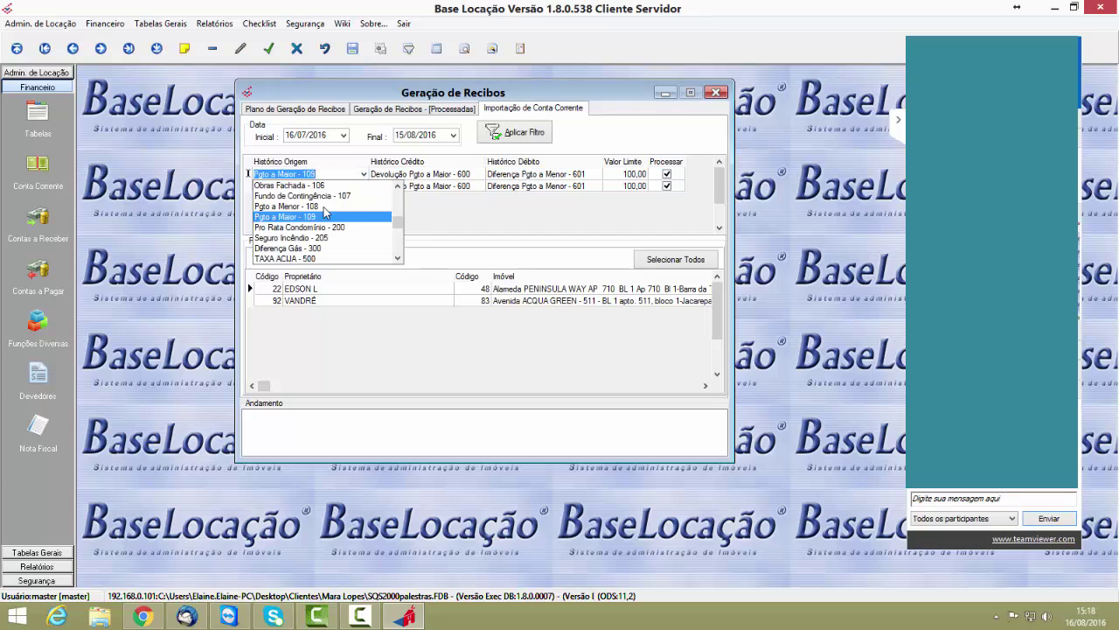
{"action": "left_click", "coordinate": [327, 207]}
{"action": "left_click", "coordinate": [364, 174]}
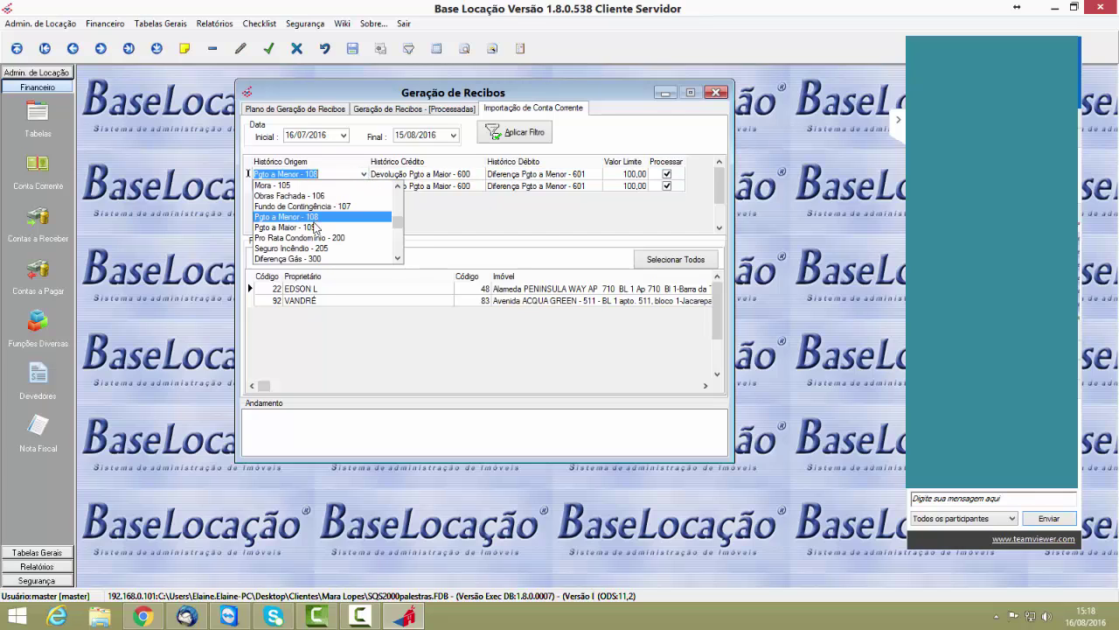
{"action": "left_click", "coordinate": [315, 227]}
{"action": "left_click", "coordinate": [363, 174]}
{"action": "left_click", "coordinate": [321, 207]}
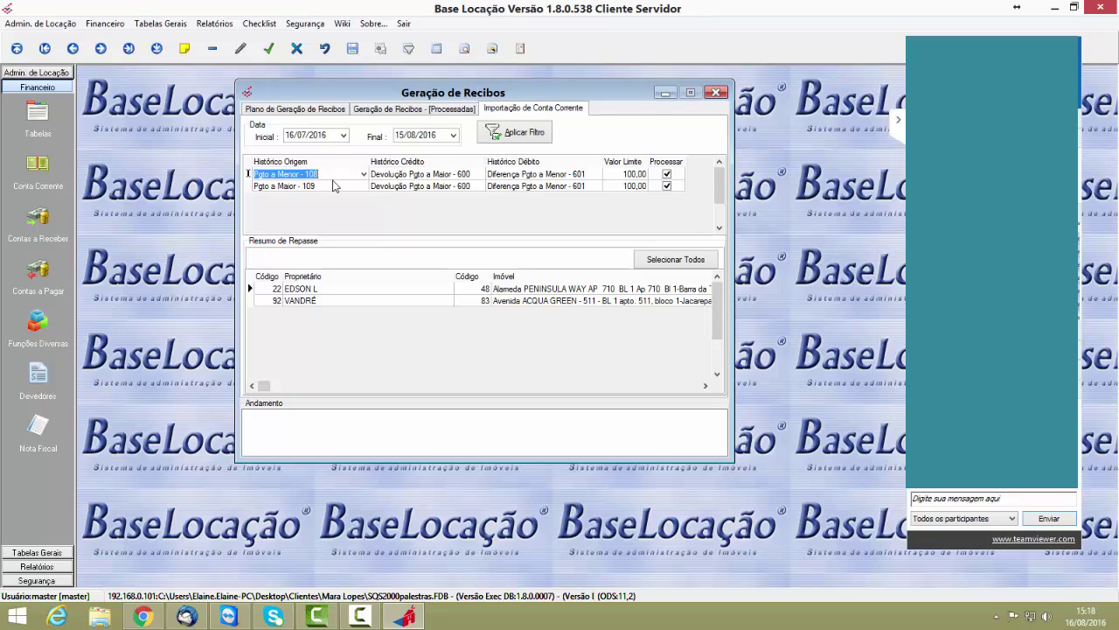
- Examine the available Histórico Crédito and Histórico Débito options for the Pgto a Menor row without changing the selections
{"action": "left_click", "coordinate": [414, 176]}
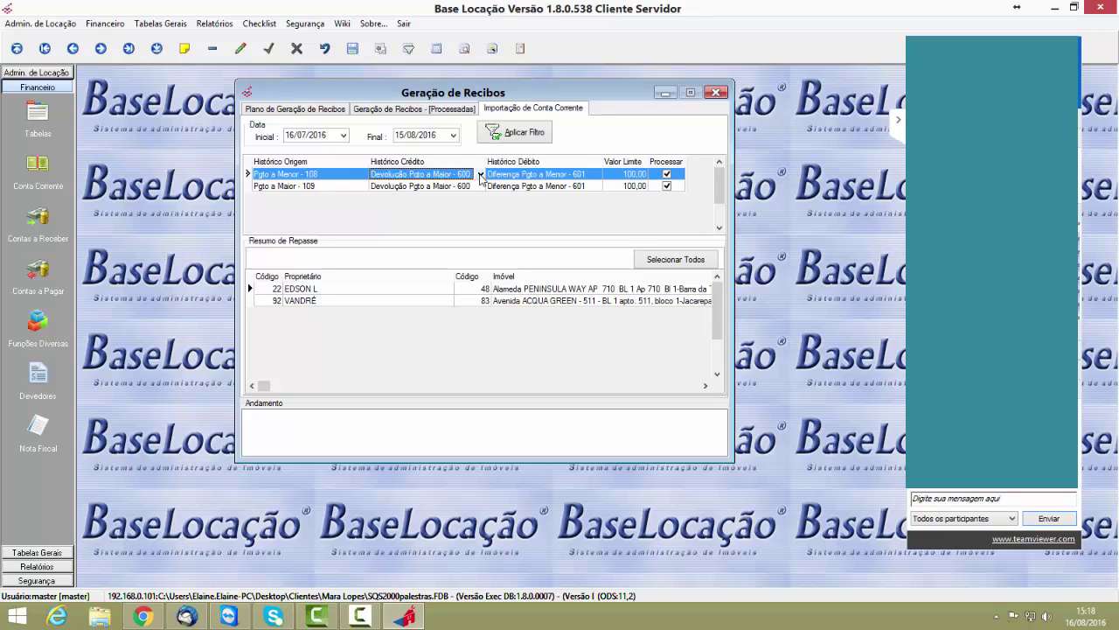
{"action": "left_click", "coordinate": [480, 174]}
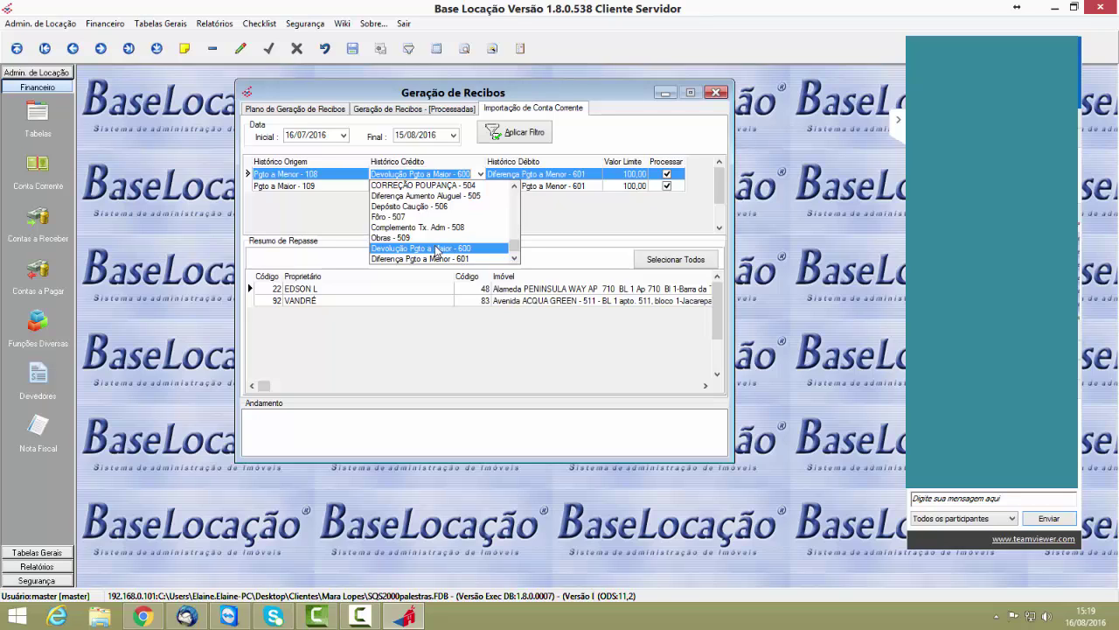
{"action": "left_click", "coordinate": [443, 175]}
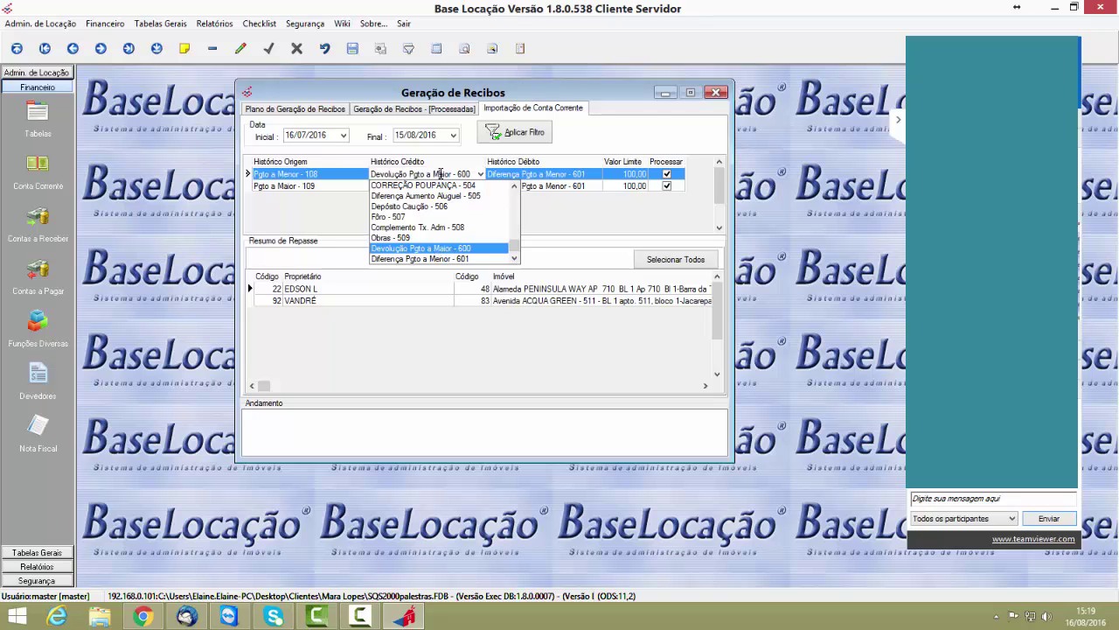
{"action": "left_click", "coordinate": [494, 175]}
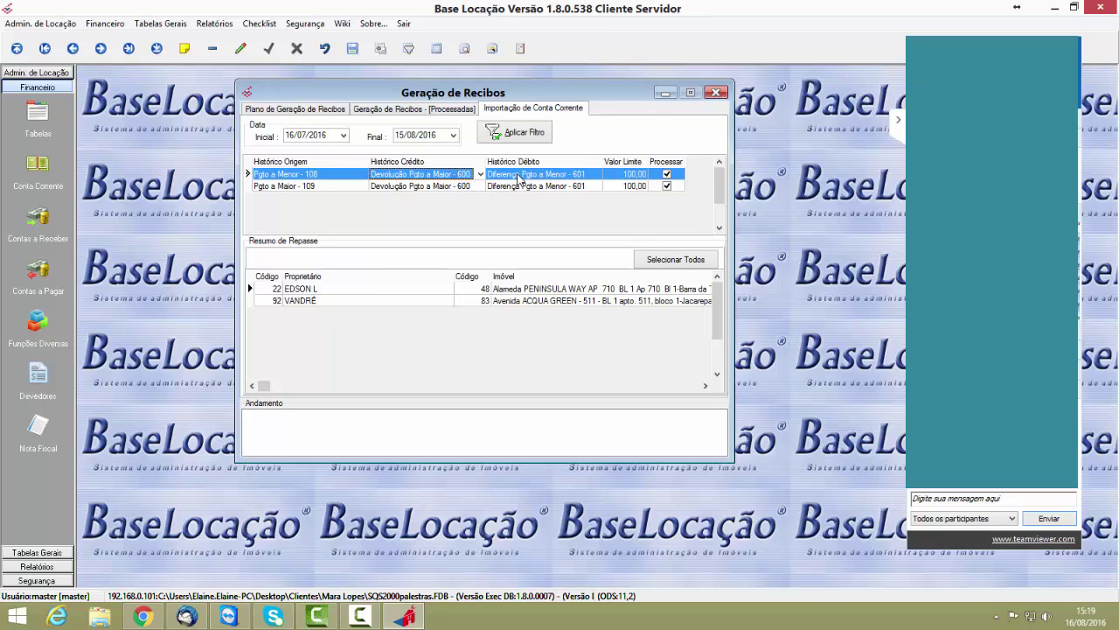
{"action": "left_click", "coordinate": [519, 178]}
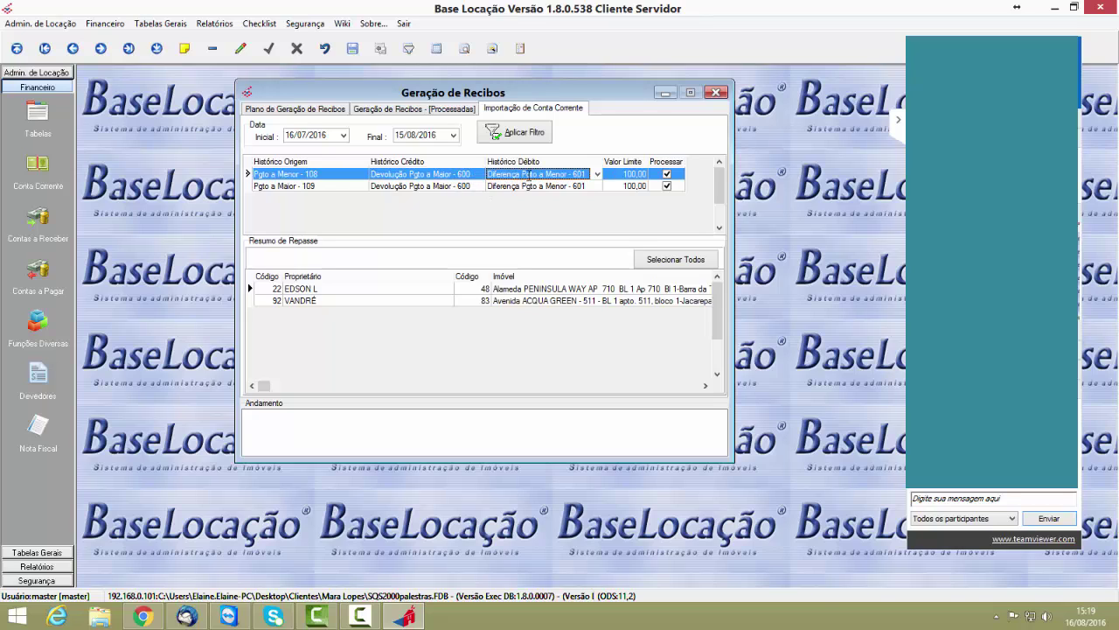
{"action": "left_click", "coordinate": [596, 175]}
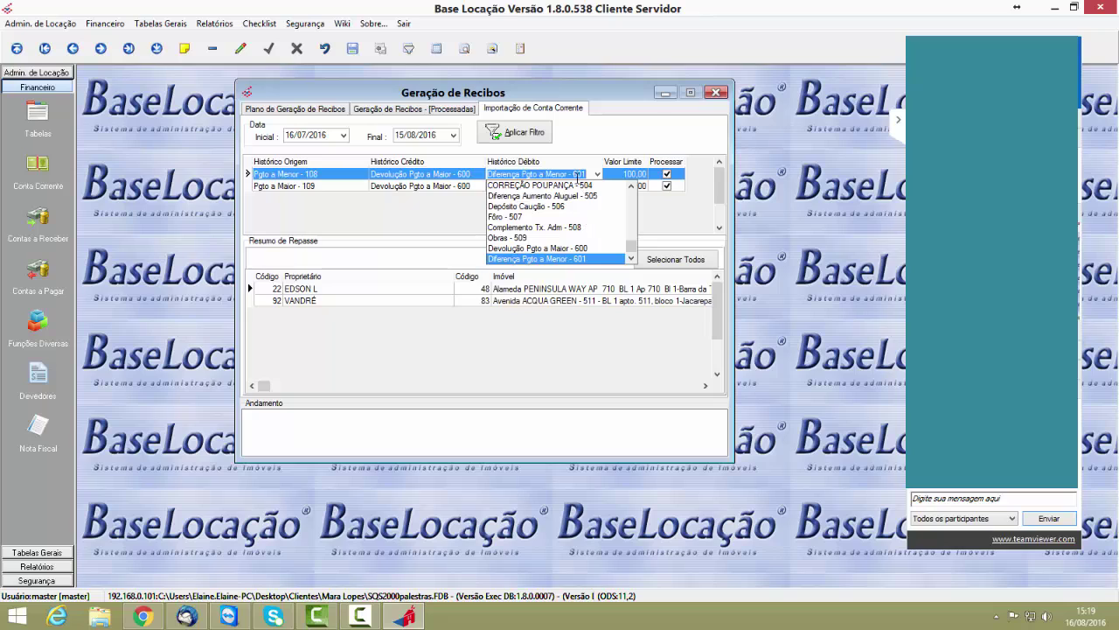
{"action": "left_click", "coordinate": [611, 180]}
- Set the Valor Limite of the Pgto a Menor row to 999999,99
{"action": "left_click", "coordinate": [623, 175]}
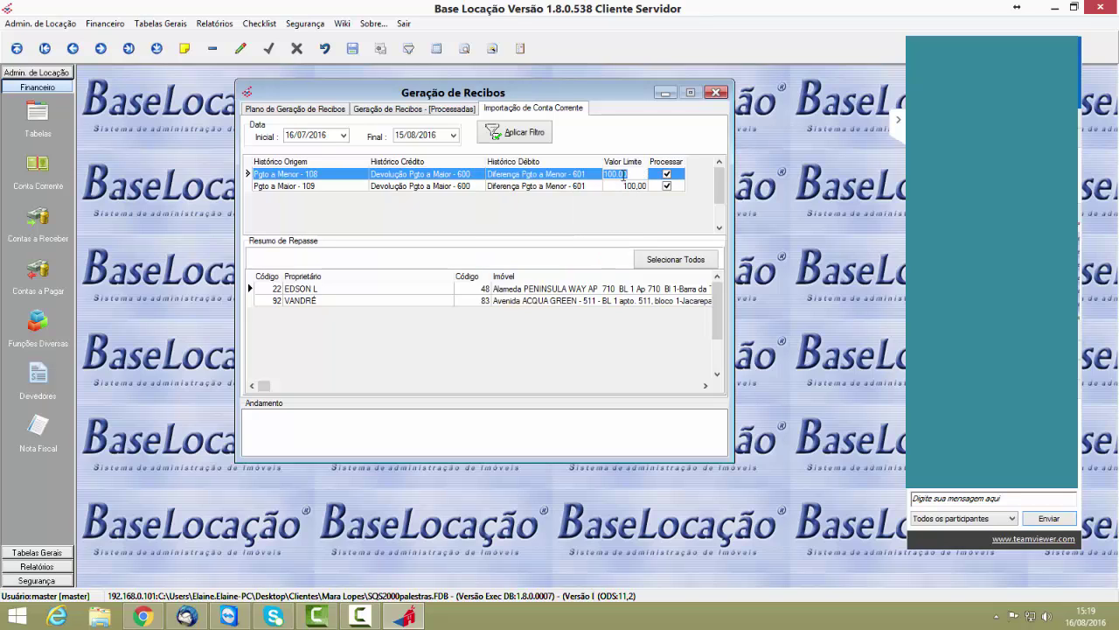
{"action": "left_click", "coordinate": [635, 174]}
{"action": "left_click_drag", "start_coordinate": [635, 174], "coordinate": [601, 175]}
{"action": "type", "text": "999"}
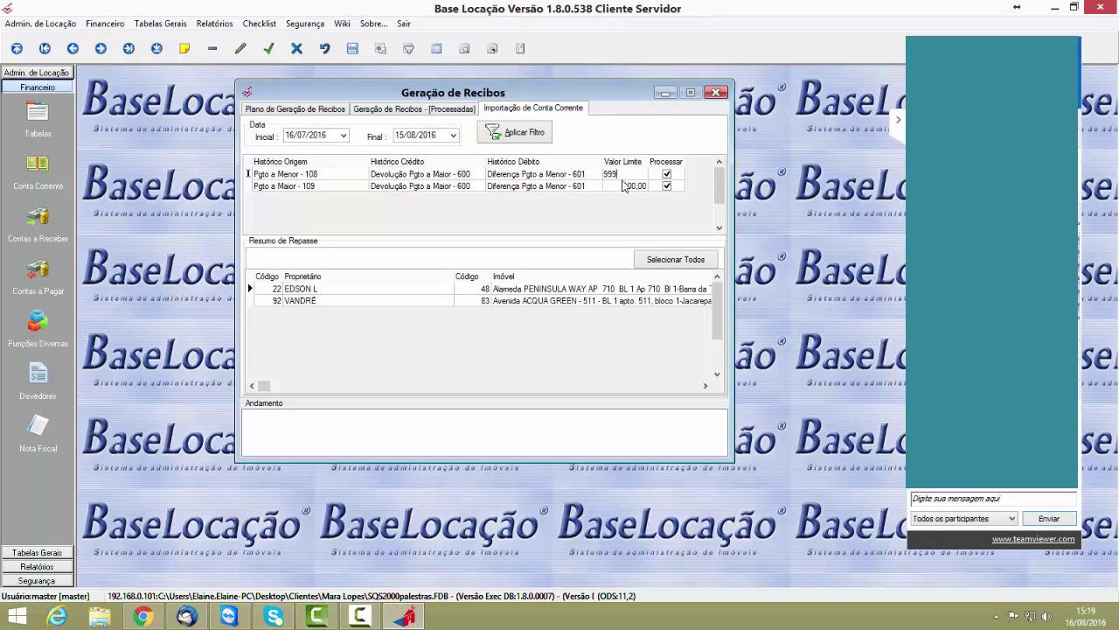
{"action": "type", "text": "999,99"}
{"action": "key", "text": "Return"}
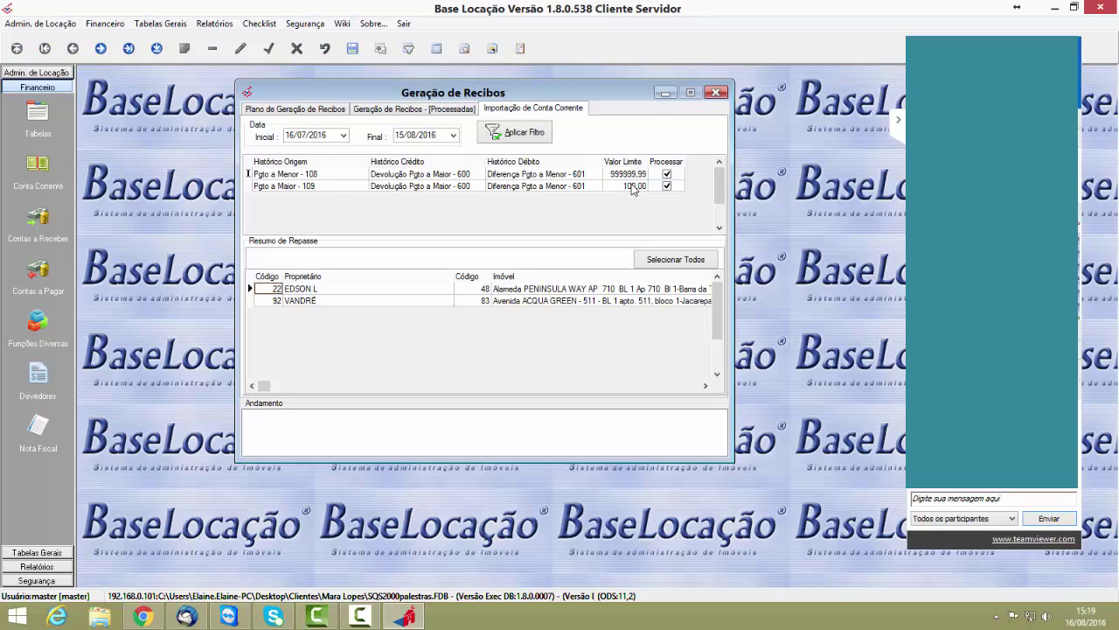
{"action": "left_click", "coordinate": [633, 188]}
{"action": "key", "text": "Up"}
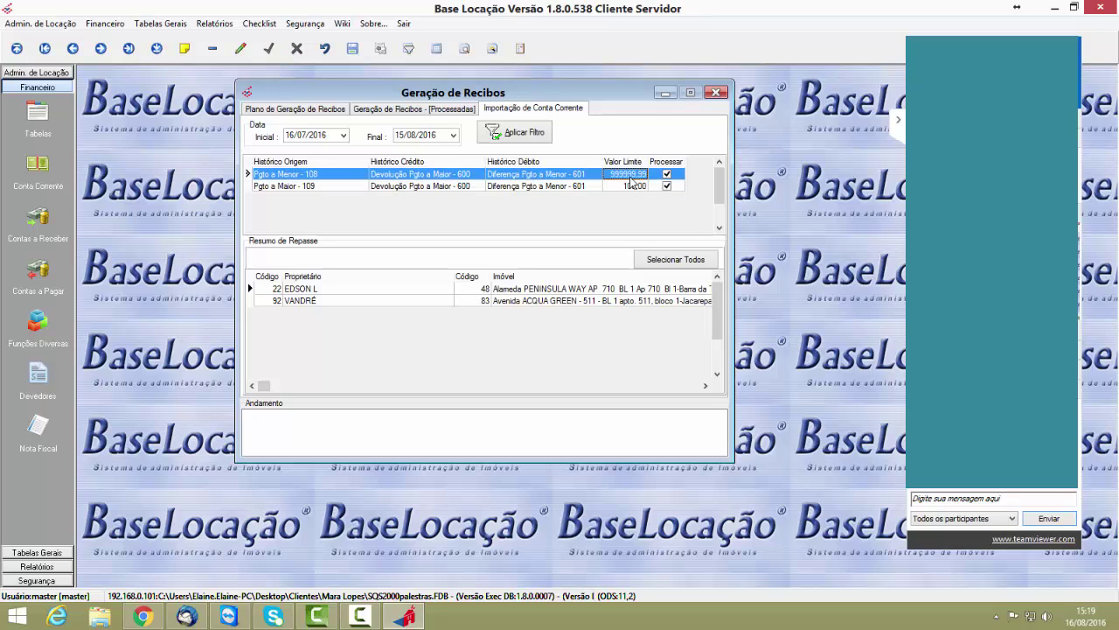
- Restore the Valor Limite of the Pgto a Menor row to 100,00
{"action": "left_click", "coordinate": [631, 174]}
{"action": "key", "text": "BackSpace"}
{"action": "key", "text": "BackSpace"}
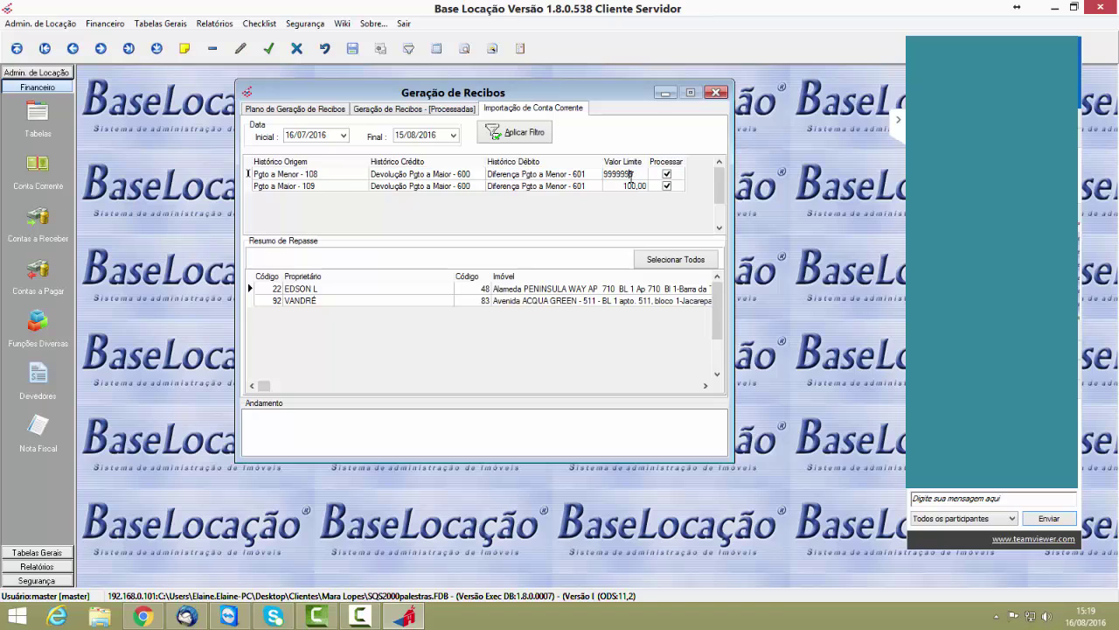
{"action": "key", "text": "BackSpace"}
{"action": "key", "text": "BackSpace"}
{"action": "type", "text": "100.00"}
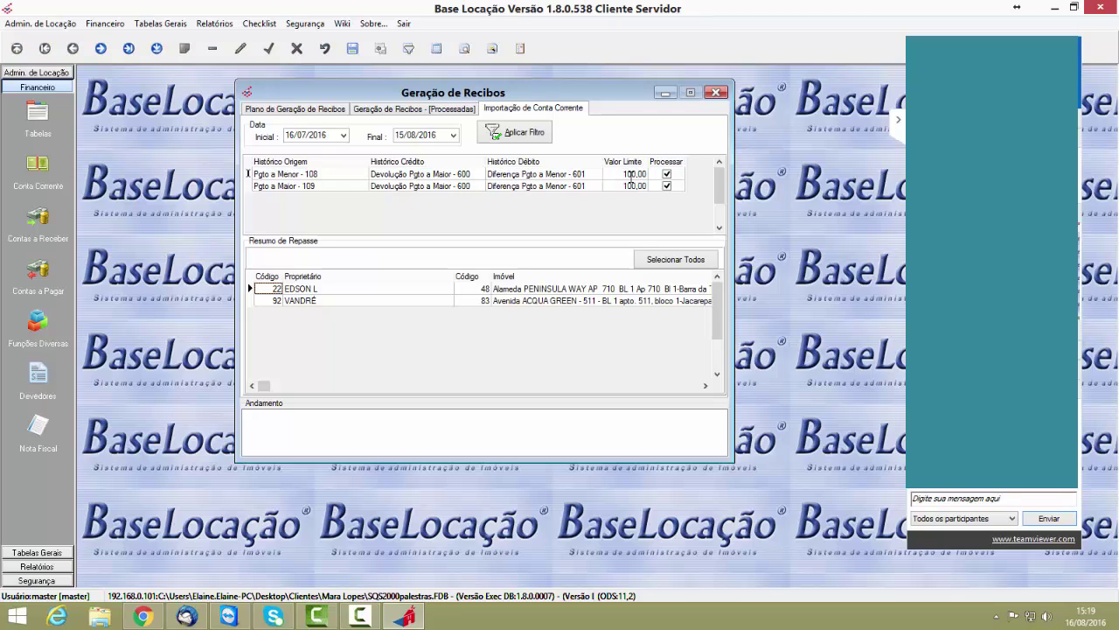
{"action": "key", "text": "Return"}
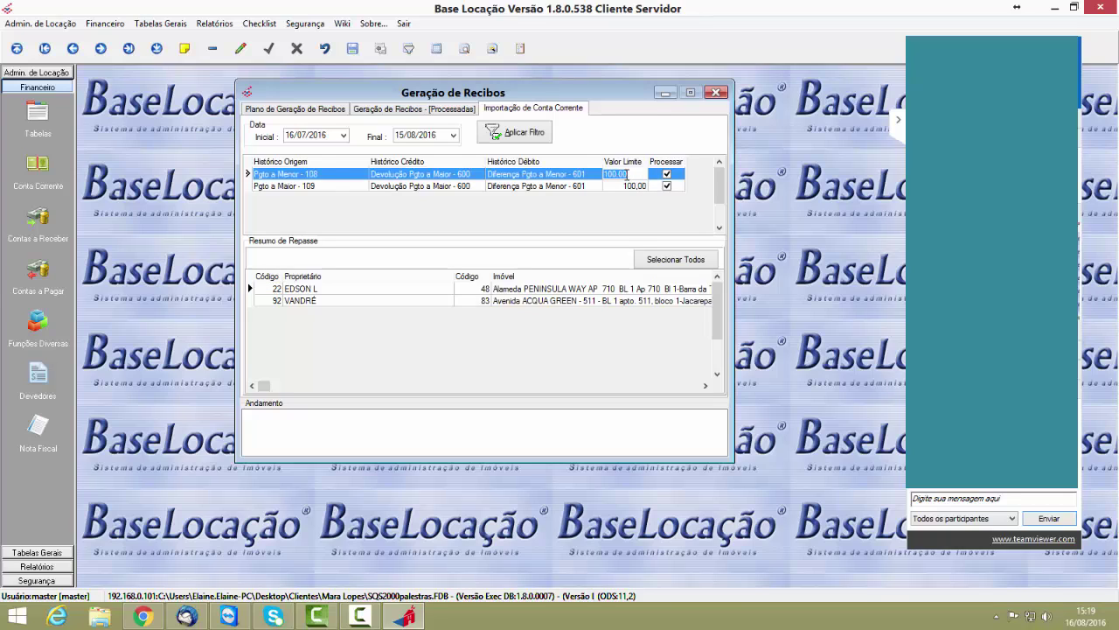
- Compare the Valor Limite and Histórico Crédito settings of the Pgto a Menor and Pgto a Maior rows
{"action": "key", "text": "Down"}
{"action": "key", "text": "Up"}
{"action": "left_click", "coordinate": [629, 178]}
{"action": "left_click", "coordinate": [622, 185]}
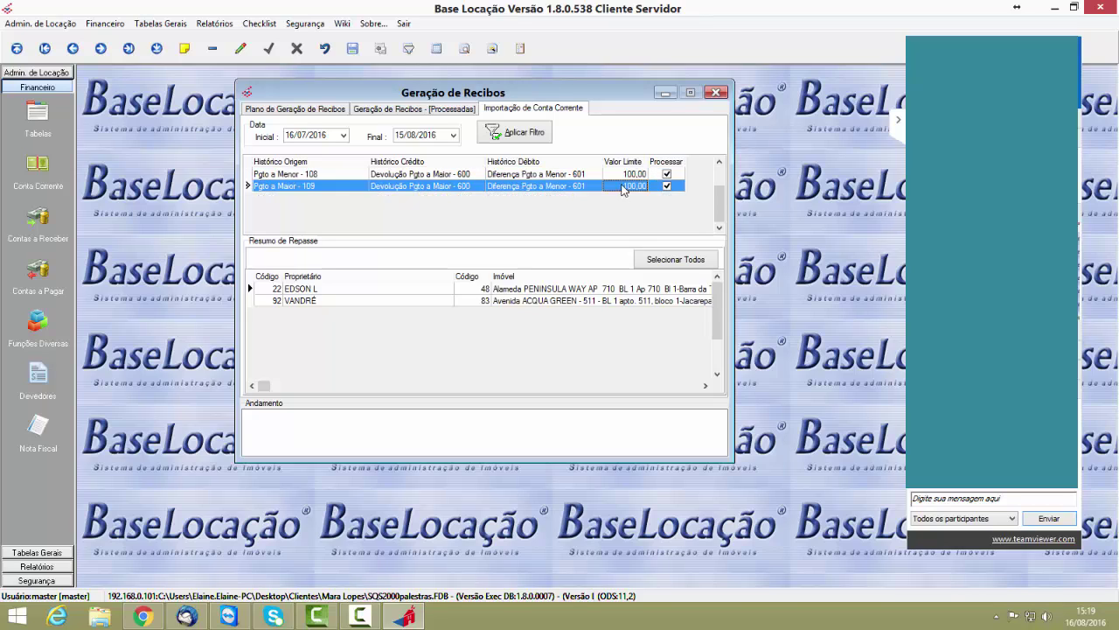
{"action": "left_click", "coordinate": [625, 175]}
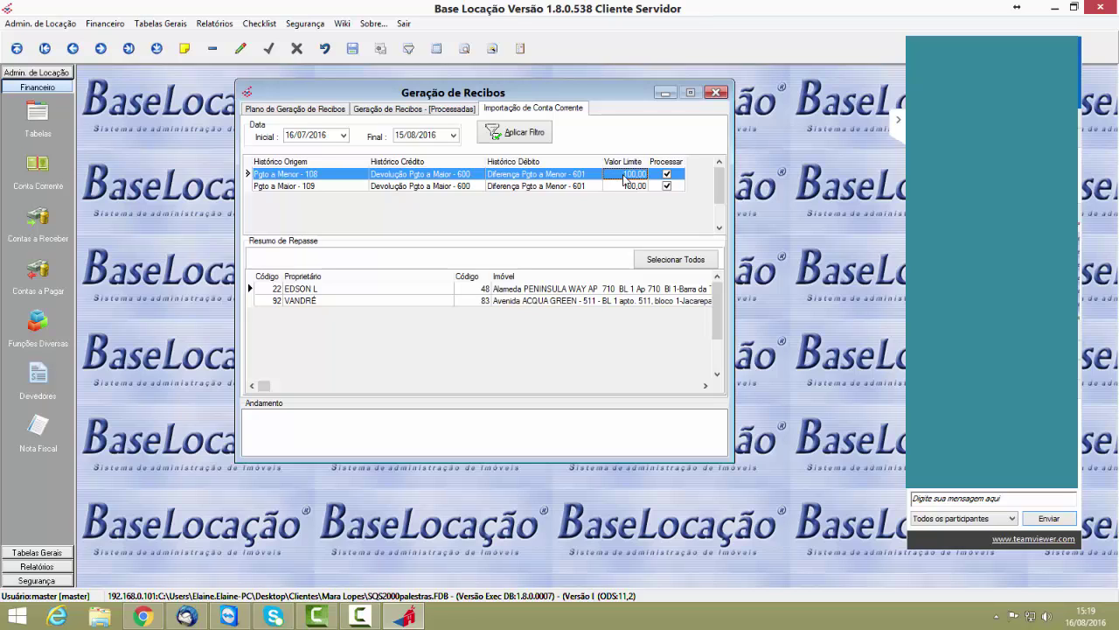
{"action": "left_click", "coordinate": [627, 176]}
{"action": "left_click", "coordinate": [626, 188]}
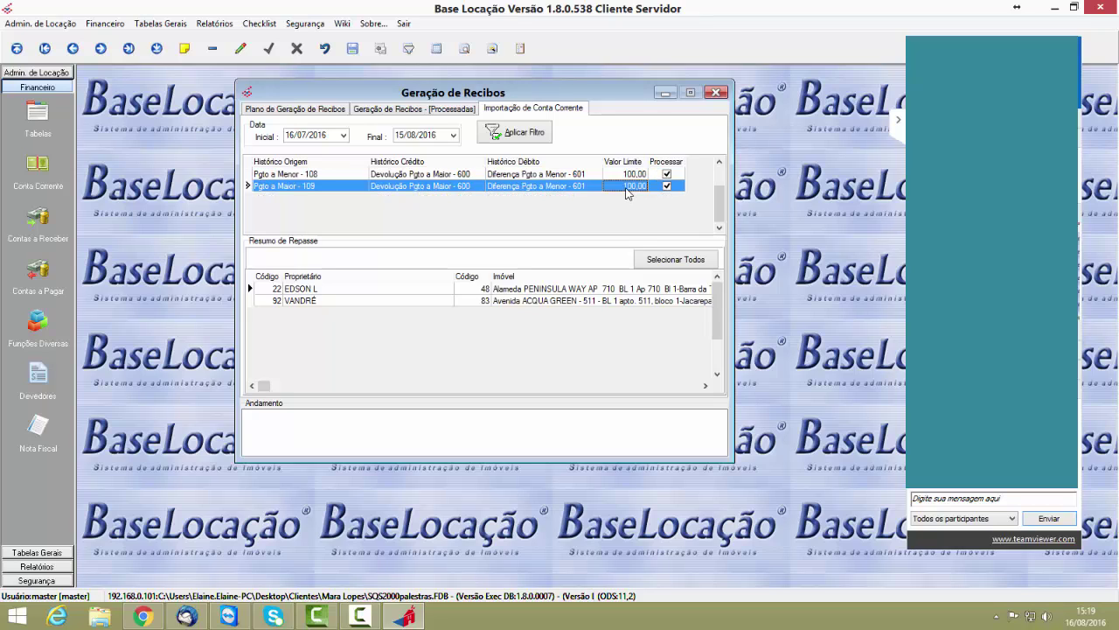
{"action": "left_click", "coordinate": [626, 188]}
{"action": "left_click", "coordinate": [635, 185]}
{"action": "scroll", "coordinate": [632, 188], "scroll_direction": "up", "scroll_amount": 1}
{"action": "scroll", "coordinate": [627, 188], "scroll_direction": "down", "scroll_amount": 1}
{"action": "scroll", "coordinate": [624, 189], "scroll_direction": "up", "scroll_amount": 1}
{"action": "scroll", "coordinate": [621, 193], "scroll_direction": "down", "scroll_amount": 1}
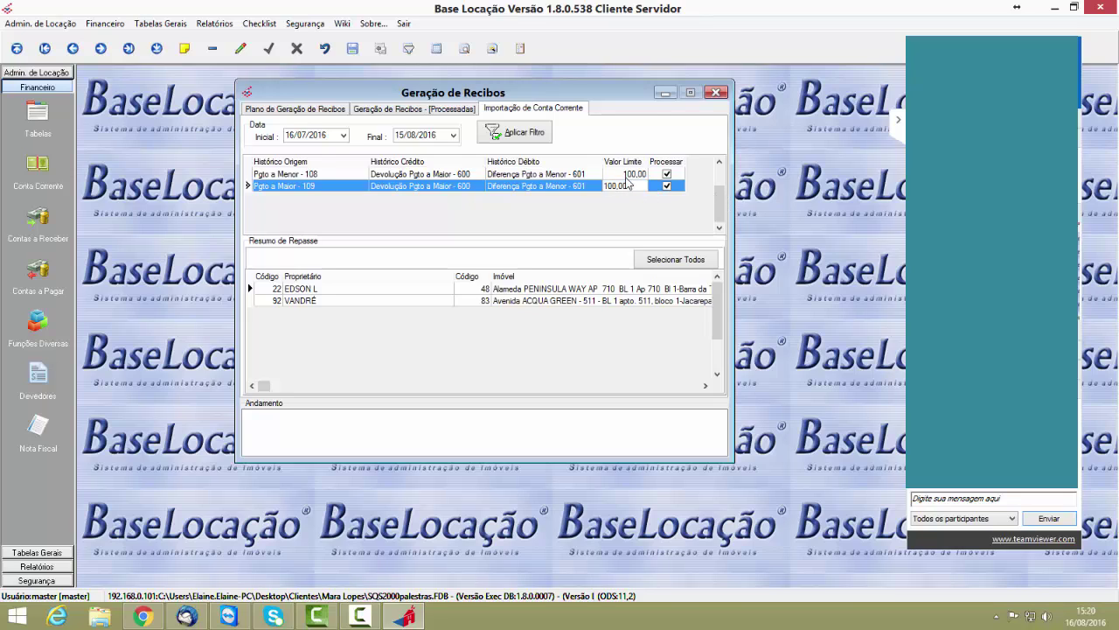
{"action": "scroll", "coordinate": [626, 186], "scroll_direction": "up", "scroll_amount": 1}
{"action": "scroll", "coordinate": [628, 190], "scroll_direction": "down", "scroll_amount": 1}
{"action": "left_click", "coordinate": [457, 177]}
{"action": "left_click", "coordinate": [442, 188]}
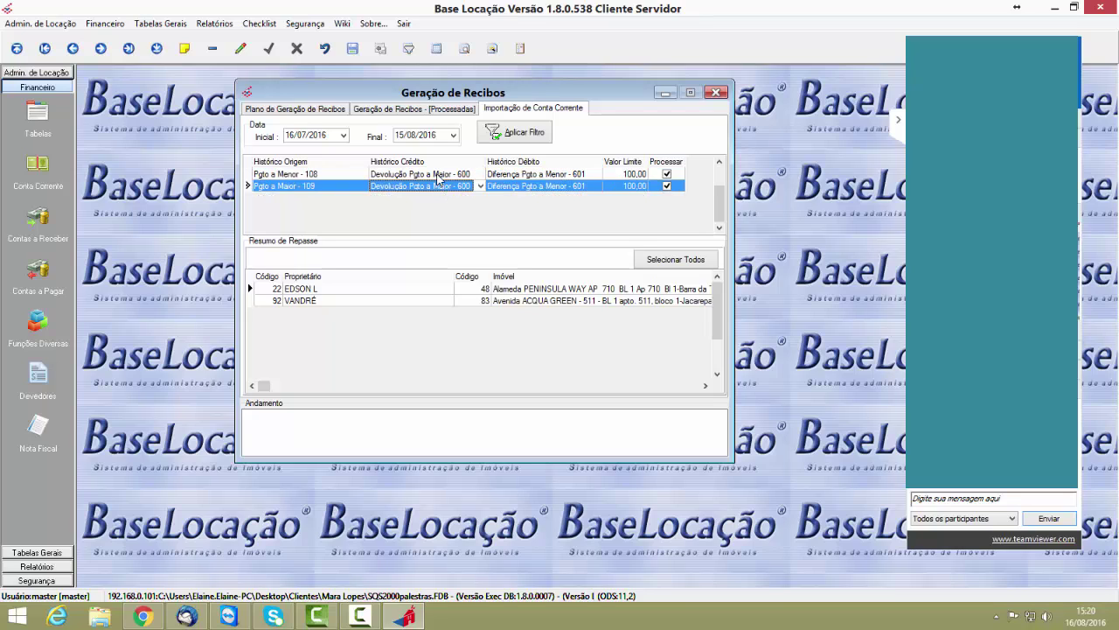
- Clear Processar for the Pgto a Menor and Pgto a Maior rows and select all entries in Resumo de Repasse
{"action": "left_click", "coordinate": [634, 176]}
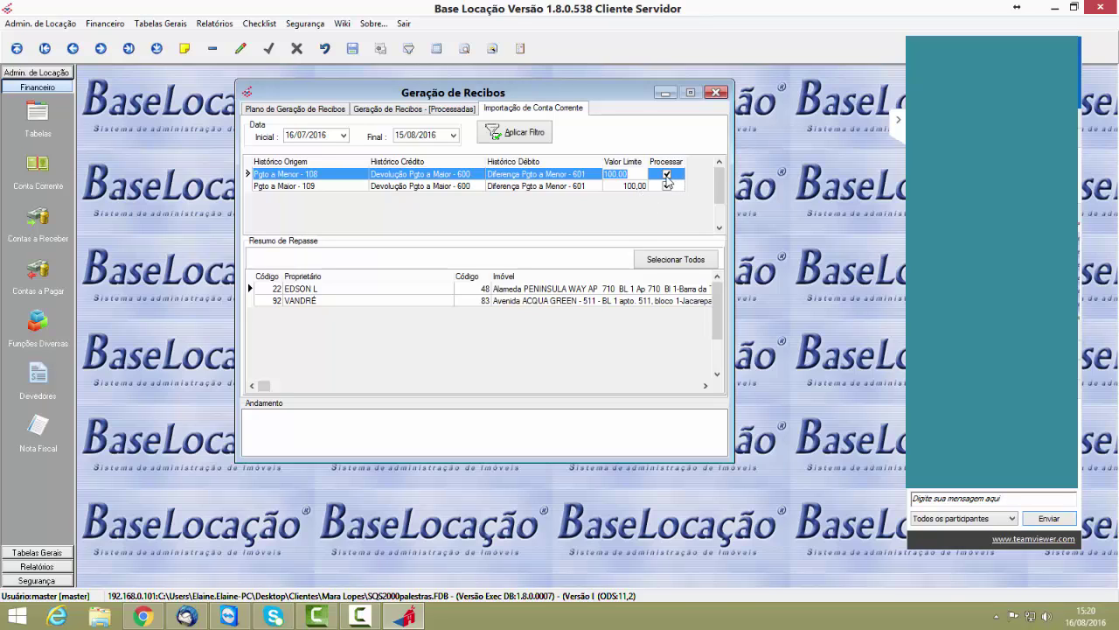
{"action": "left_click", "coordinate": [667, 185]}
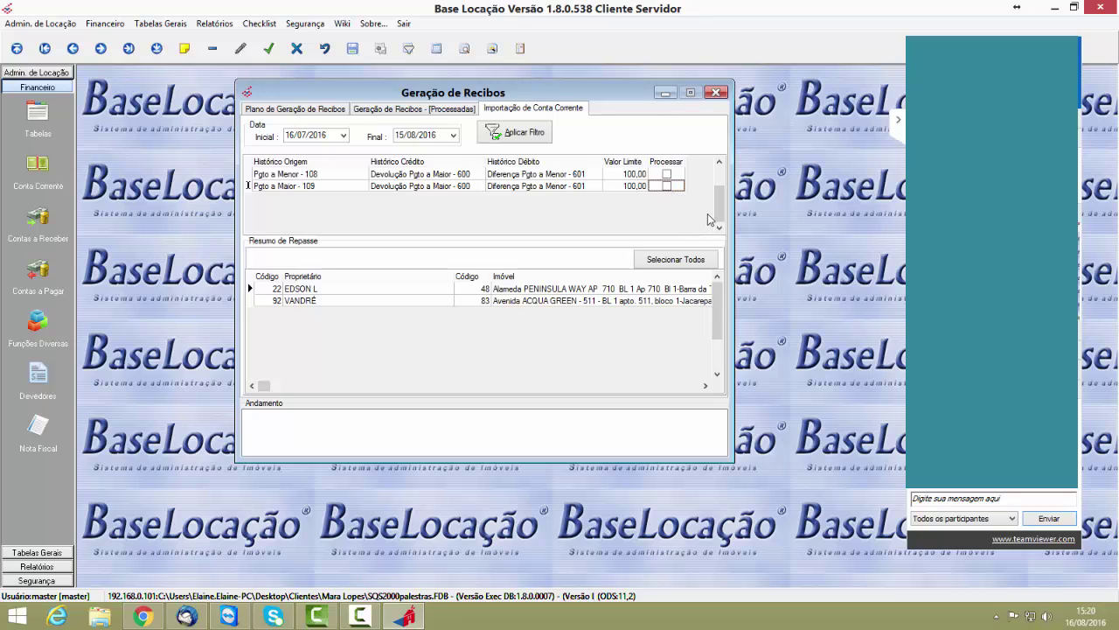
{"action": "left_click", "coordinate": [685, 260]}
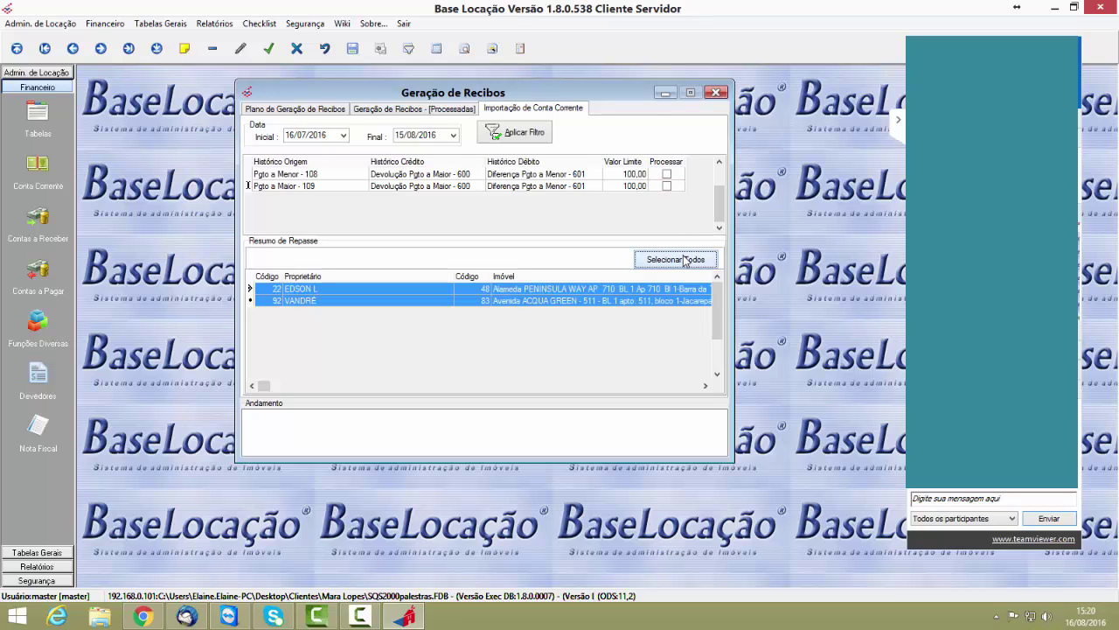
- Re-enable Processar for both the Pgto a Menor and Pgto a Maior rows
{"action": "left_click", "coordinate": [667, 174]}
{"action": "left_click", "coordinate": [668, 186]}
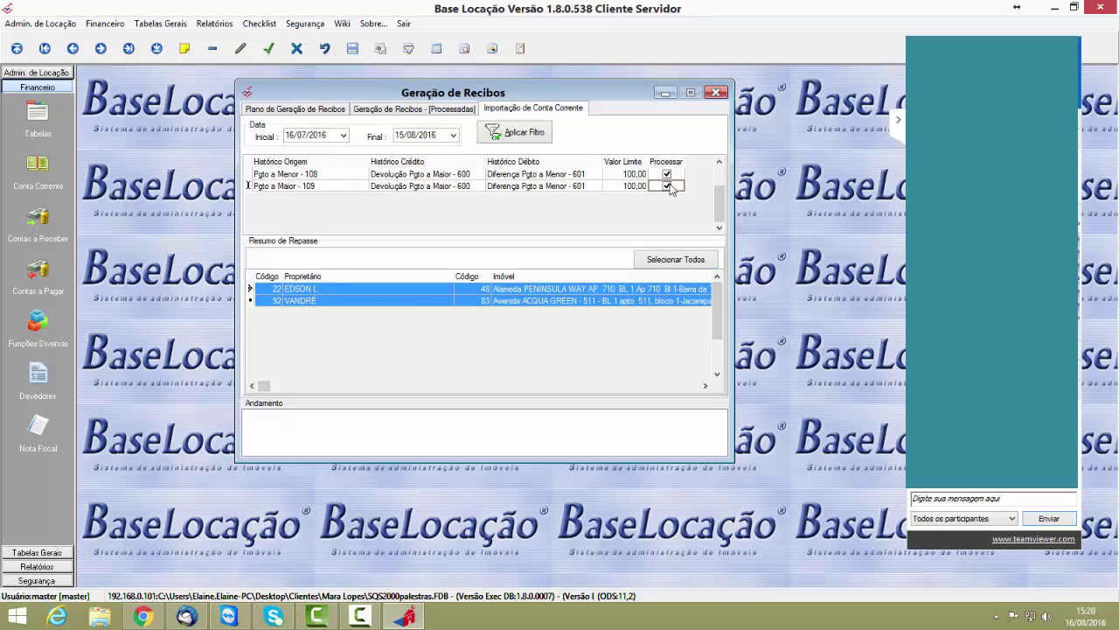
{"action": "left_click", "coordinate": [324, 137]}
{"action": "left_click", "coordinate": [334, 185]}
{"action": "left_click", "coordinate": [364, 186]}
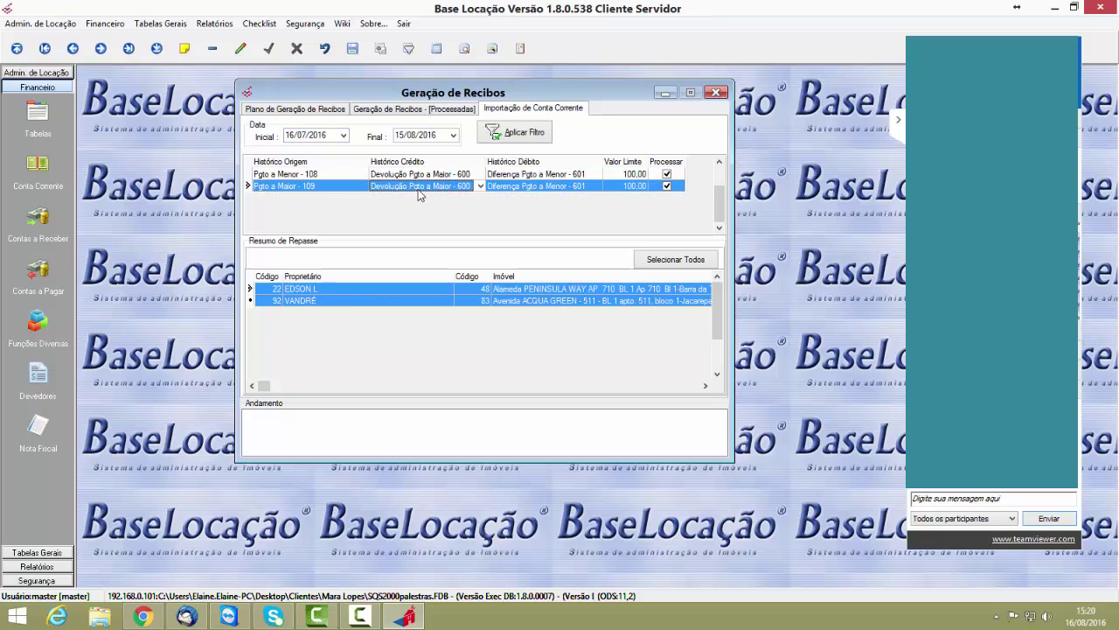
- Reopen Geração de Recibos with Referência 08/2016 and show its Importação de Conta Corrente settings
{"action": "left_click", "coordinate": [715, 92]}
{"action": "left_click", "coordinate": [61, 229]}
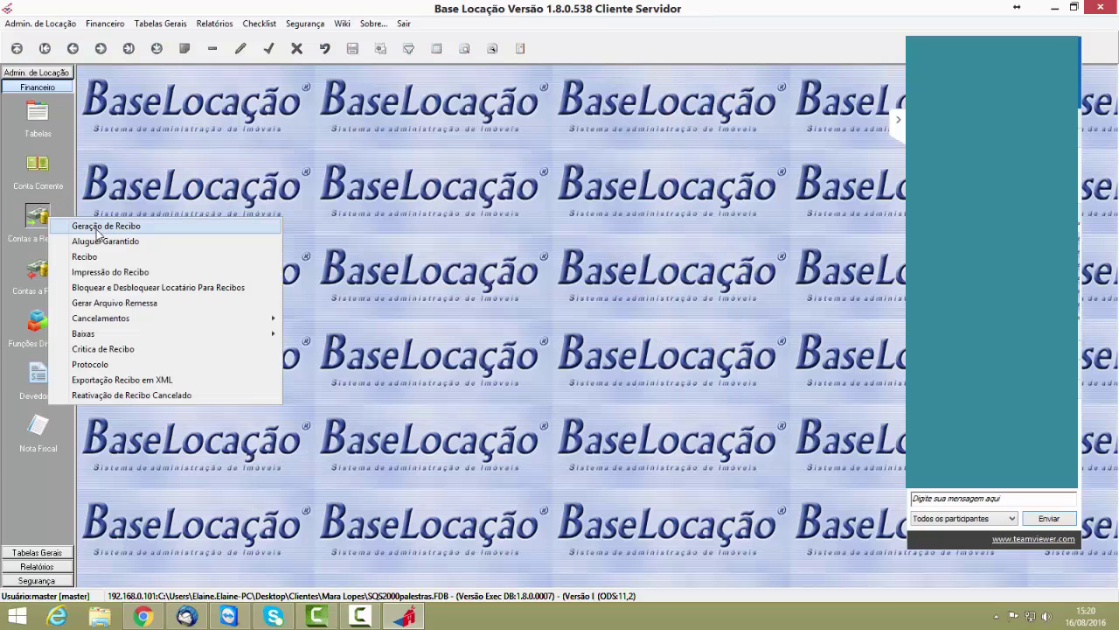
{"action": "left_click", "coordinate": [98, 228]}
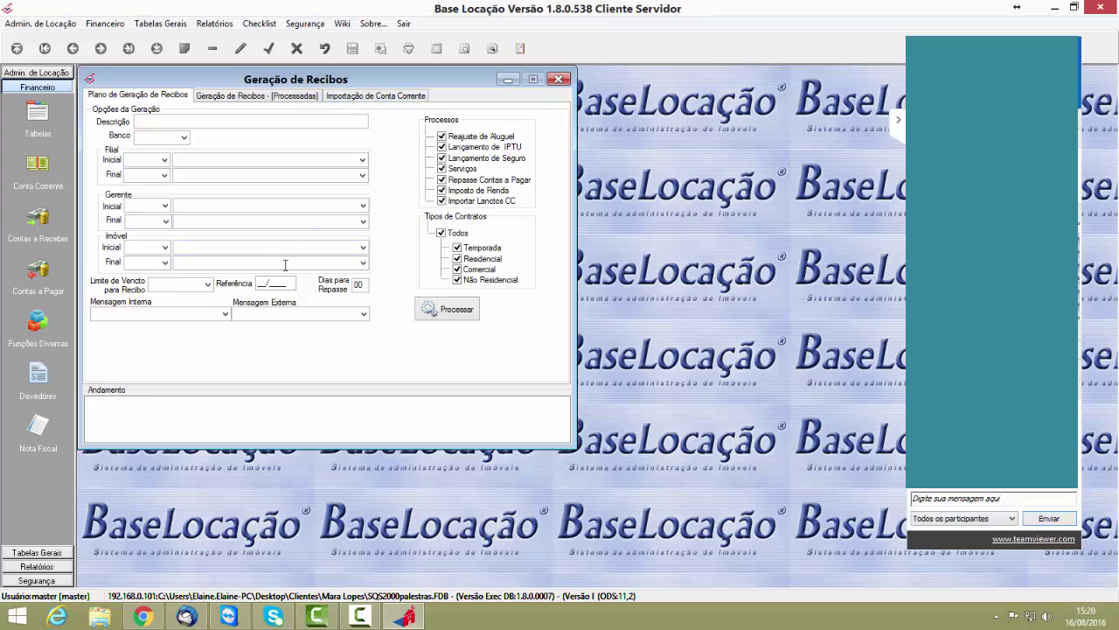
{"action": "left_click", "coordinate": [278, 283]}
{"action": "type", "text": "082016"}
{"action": "left_click", "coordinate": [381, 95]}
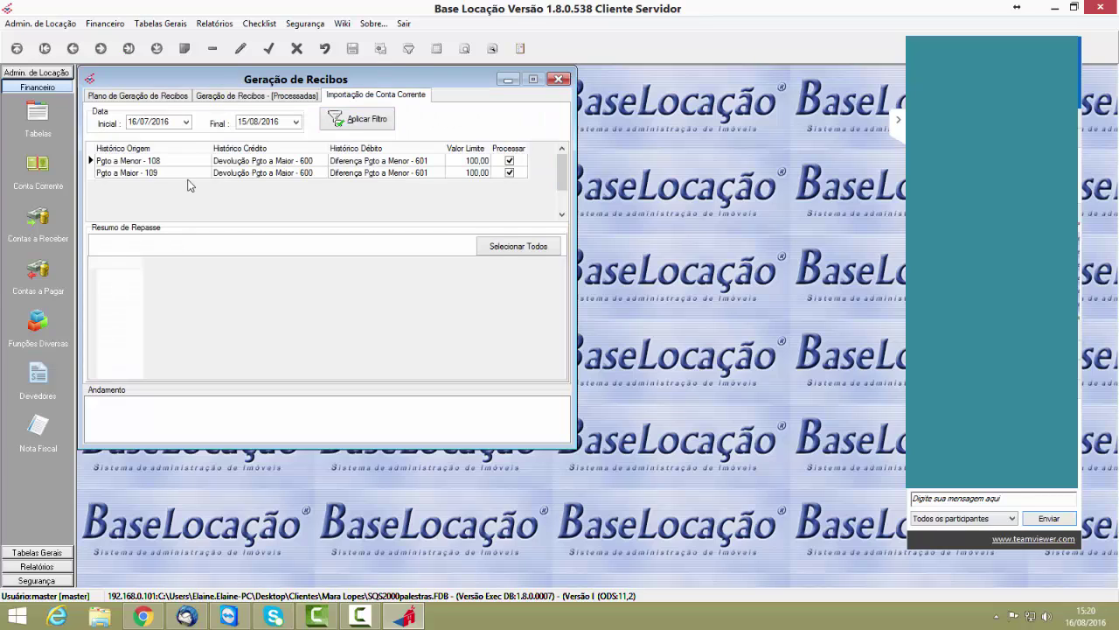
{"action": "left_click_drag", "start_coordinate": [308, 86], "coordinate": [459, 93]}
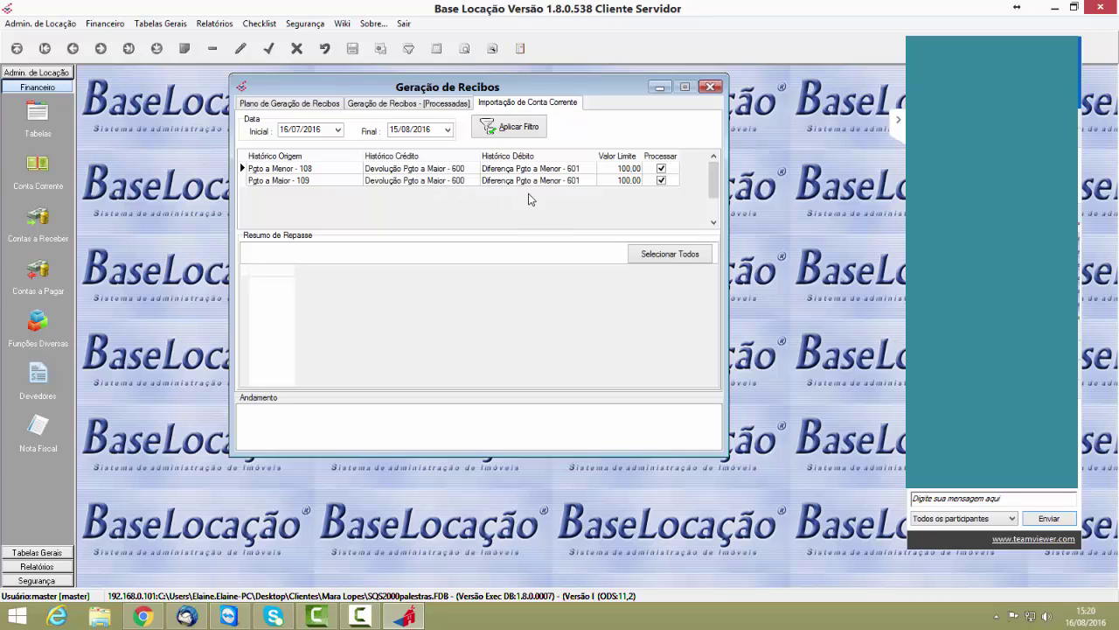
- Set the current account import period from 01/08/2016 to 30/08/2016
{"action": "left_click", "coordinate": [281, 131]}
{"action": "type", "text": "1"}
{"action": "type", "text": "0108"}
{"action": "key", "text": "Tab"}
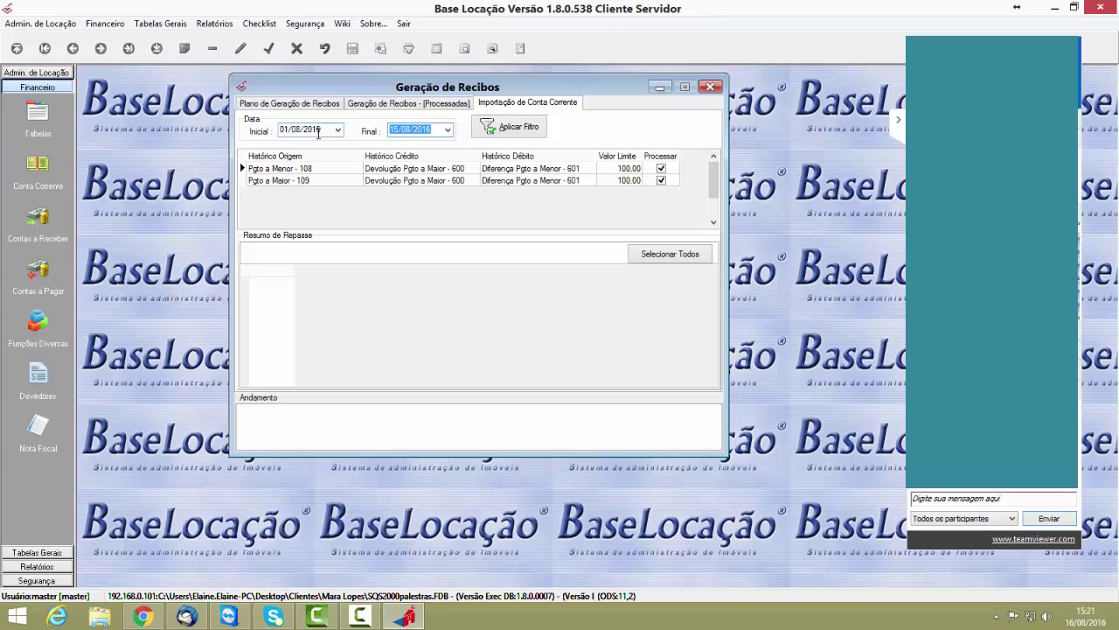
{"action": "type", "text": "3008"}
{"action": "key", "text": "Tab"}
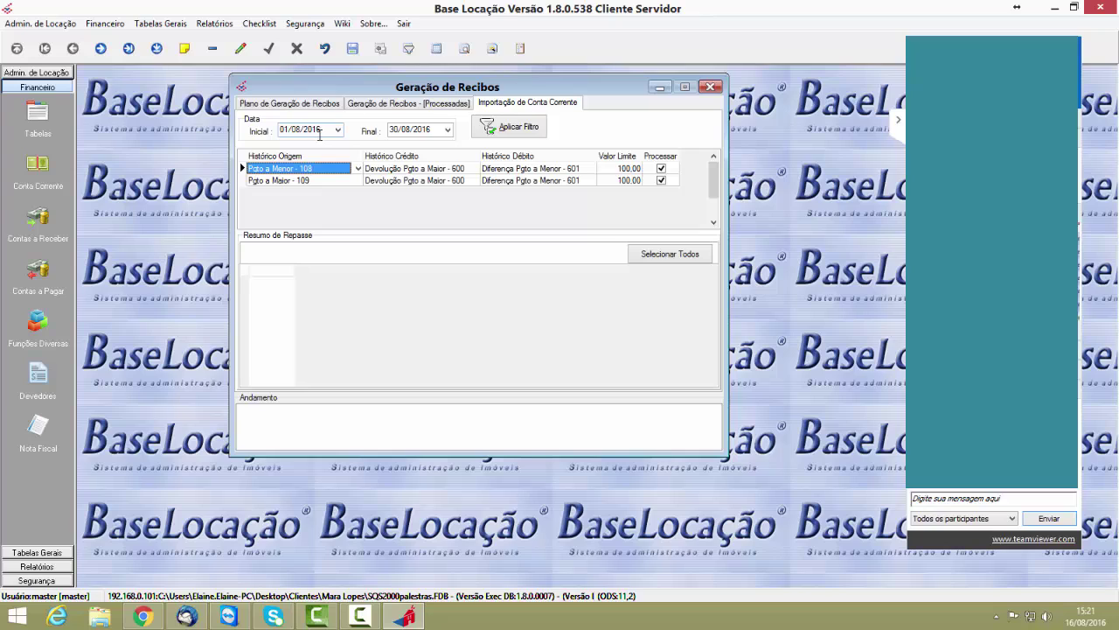
- Set the import period from 16/07/2016 to 15/08/2016 and apply the filter
{"action": "left_click", "coordinate": [417, 129]}
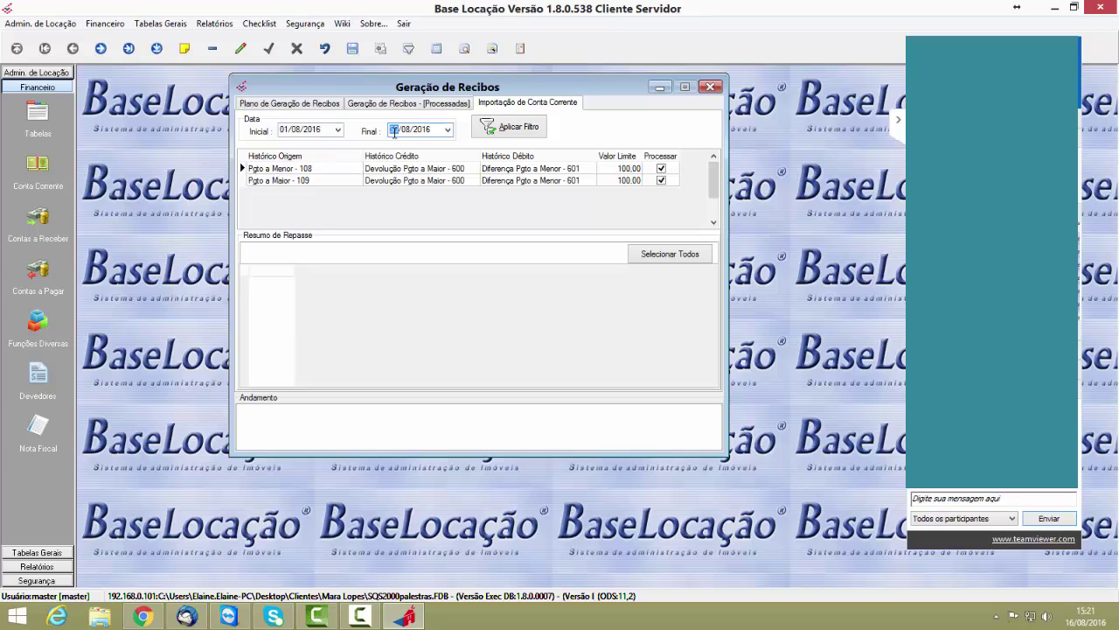
{"action": "left_click", "coordinate": [281, 129]}
{"action": "type", "text": "16/"}
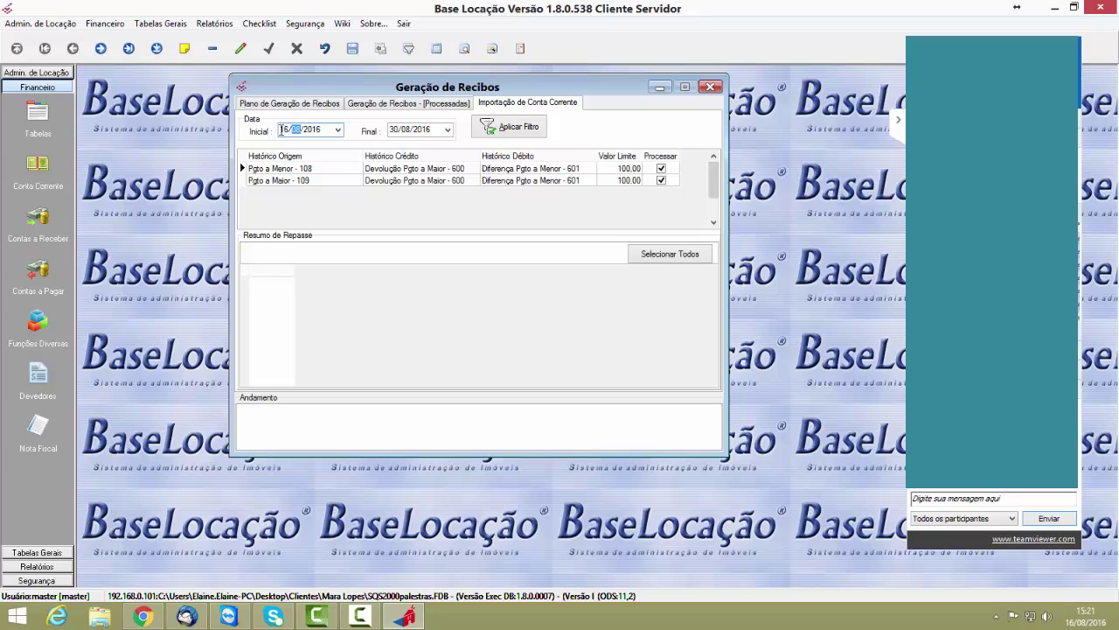
{"action": "type", "text": "07"}
{"action": "key", "text": "Tab"}
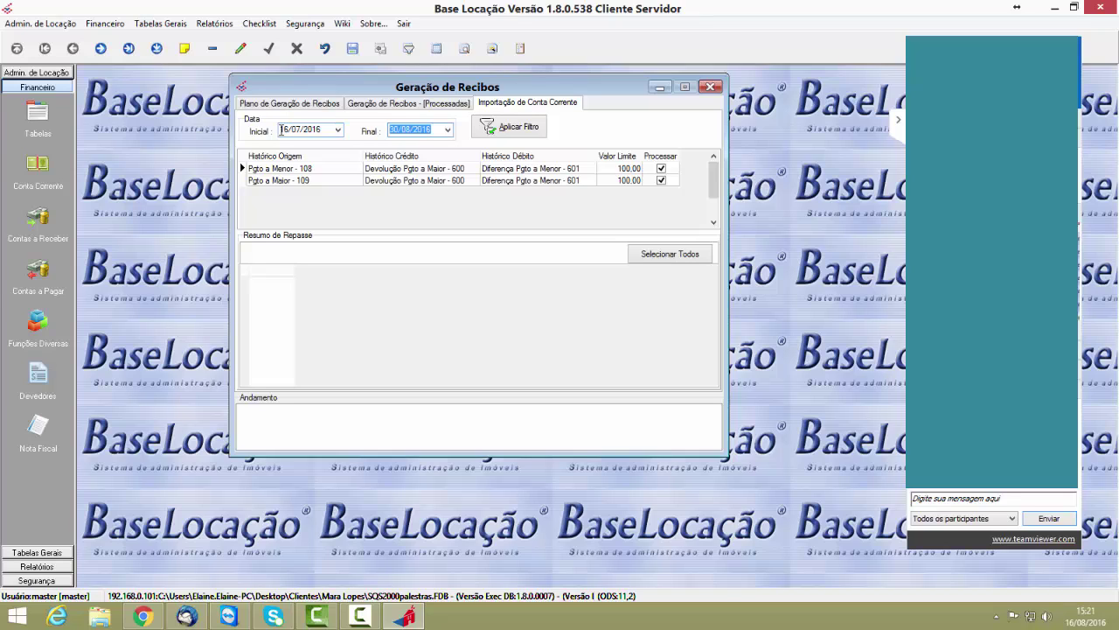
{"action": "type", "text": "1508"}
{"action": "key", "text": "Tab"}
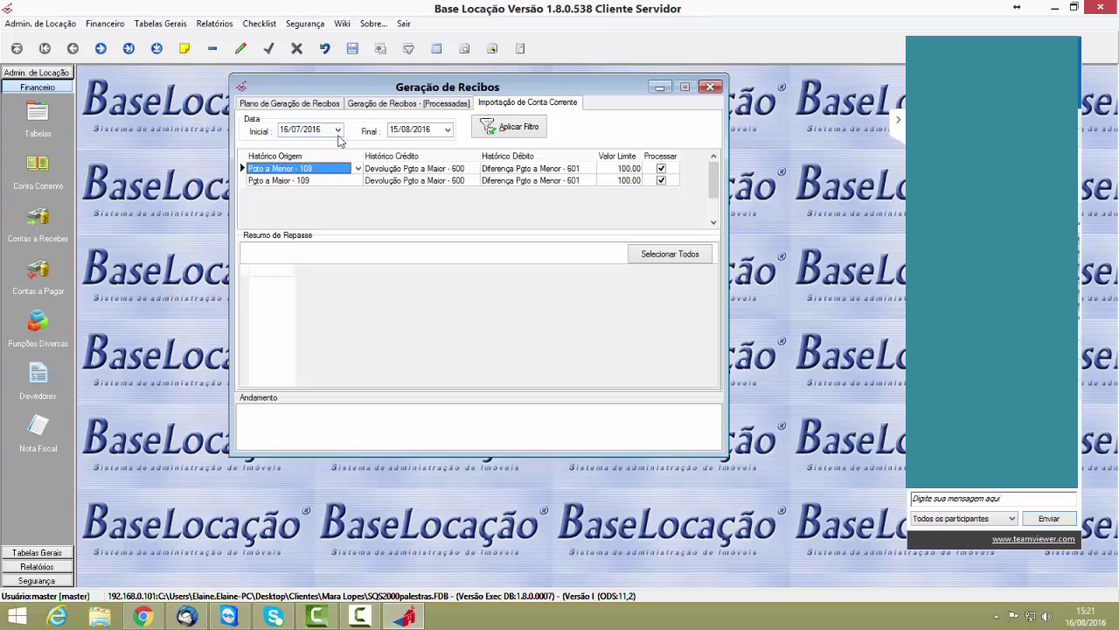
{"action": "left_click", "coordinate": [484, 125]}
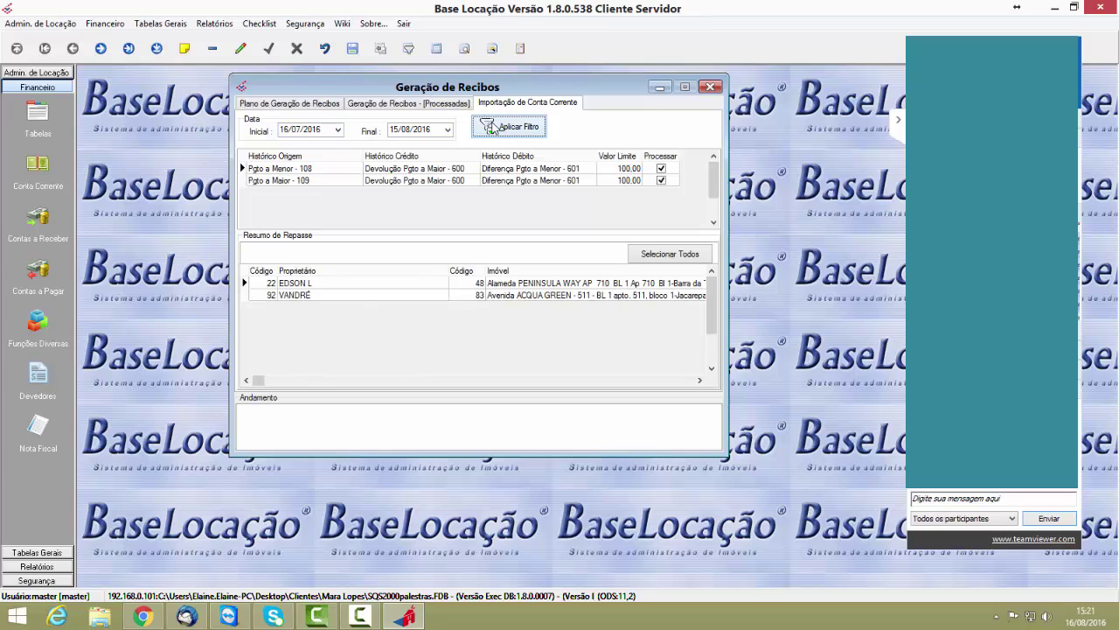
- Examine the owner and property entries listed in Resumo de Repasse
{"action": "left_click", "coordinate": [358, 285]}
{"action": "left_click", "coordinate": [358, 297]}
{"action": "left_click", "coordinate": [699, 380]}
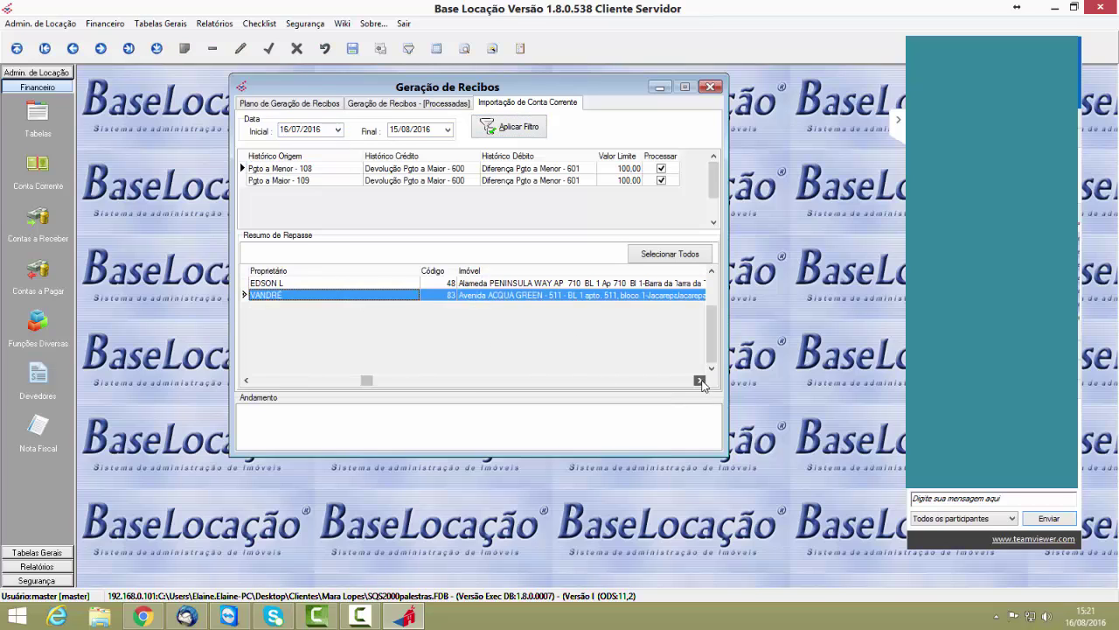
{"action": "left_click", "coordinate": [248, 380]}
{"action": "left_click", "coordinate": [247, 380]}
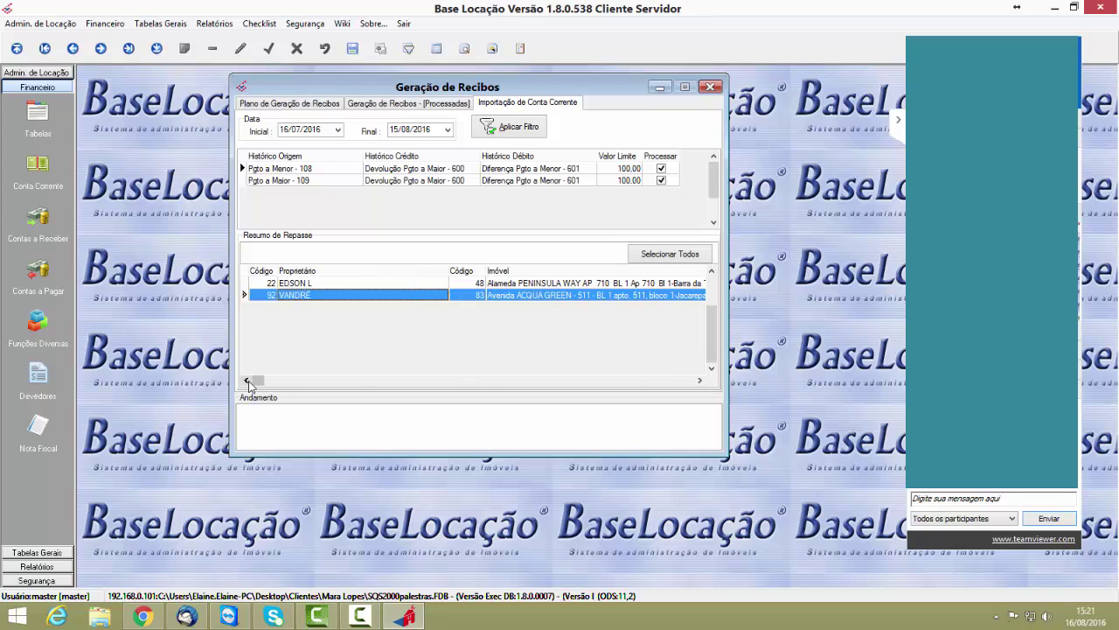
{"action": "left_click", "coordinate": [259, 284]}
{"action": "left_click", "coordinate": [259, 297]}
{"action": "left_click", "coordinate": [270, 287]}
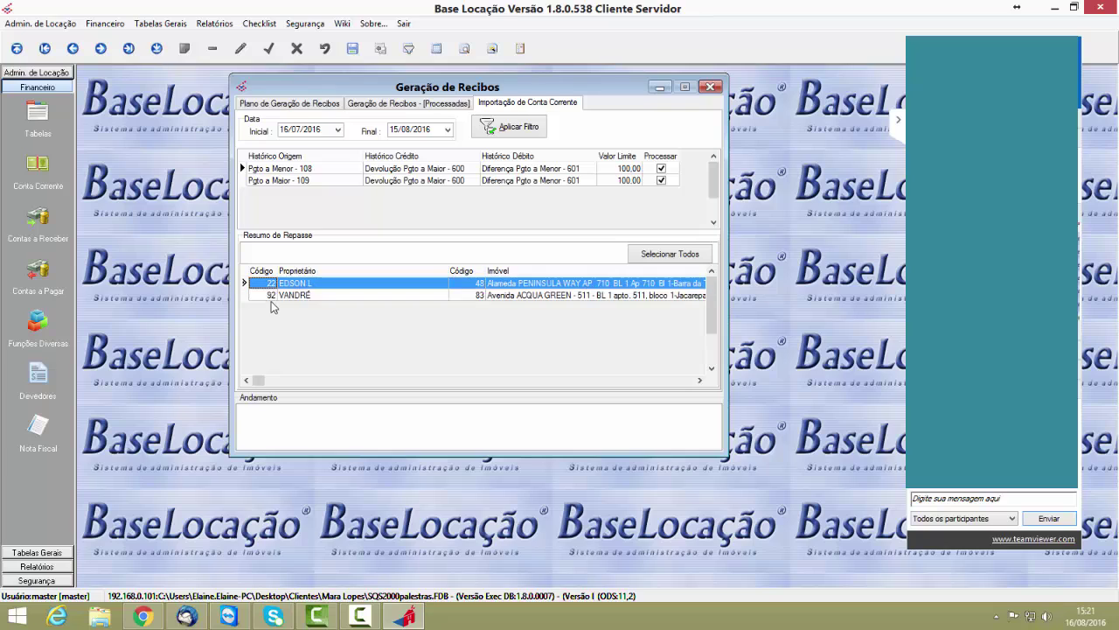
{"action": "left_click", "coordinate": [271, 299]}
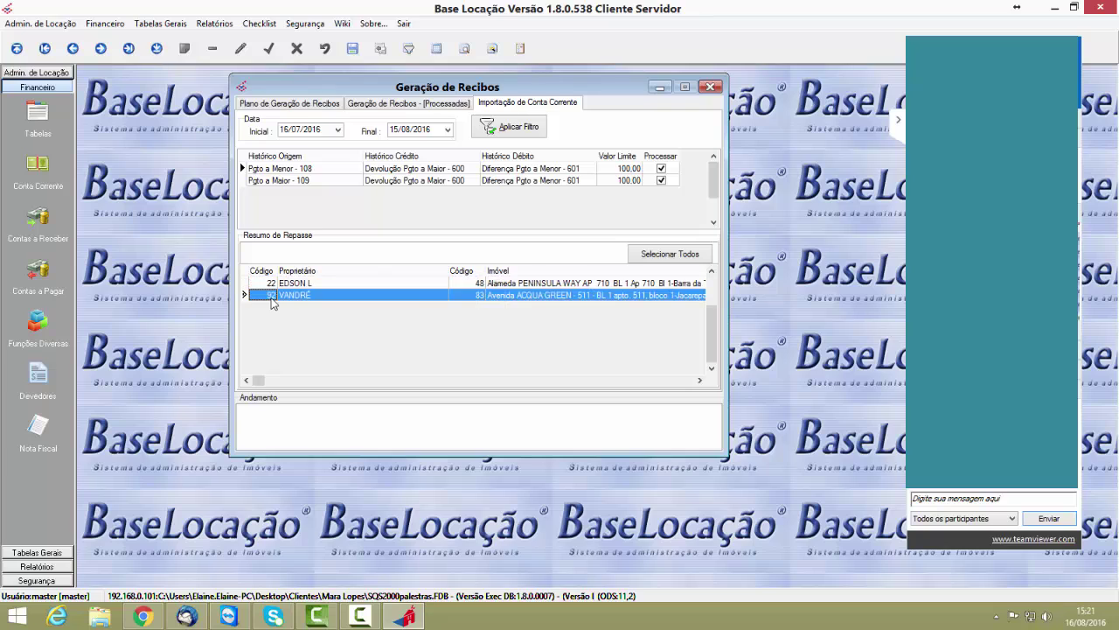
- Close Geração de Recibos and open the Baixa de Recibo form from the accounts receivable settlements
{"action": "left_click", "coordinate": [712, 87]}
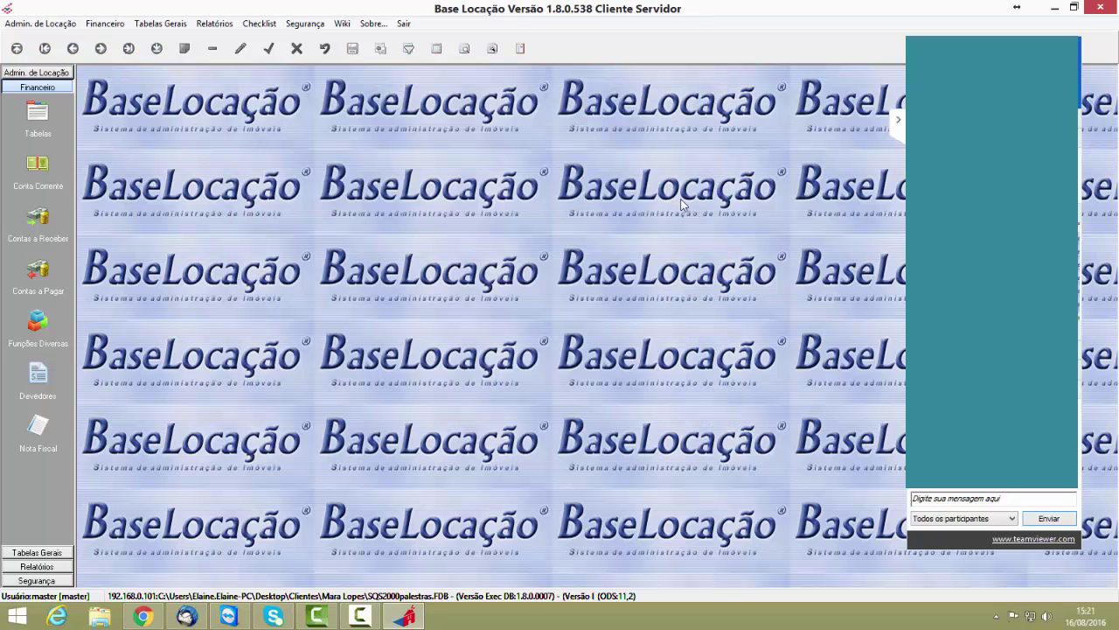
{"action": "left_click", "coordinate": [60, 224]}
{"action": "mouse_move", "coordinate": [149, 334]}
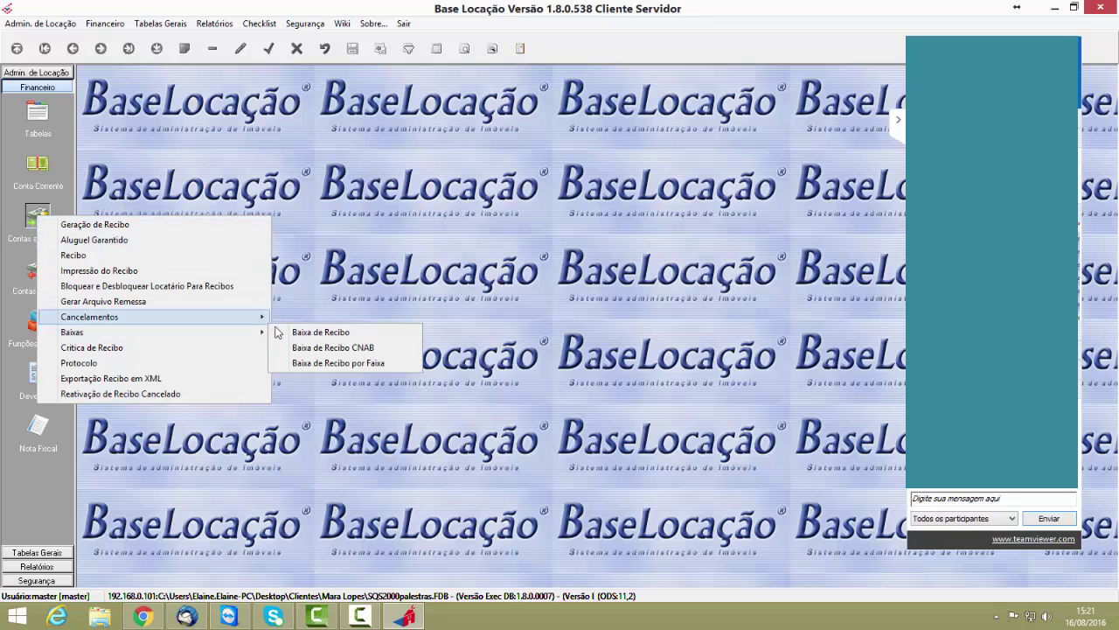
{"action": "left_click", "coordinate": [321, 334]}
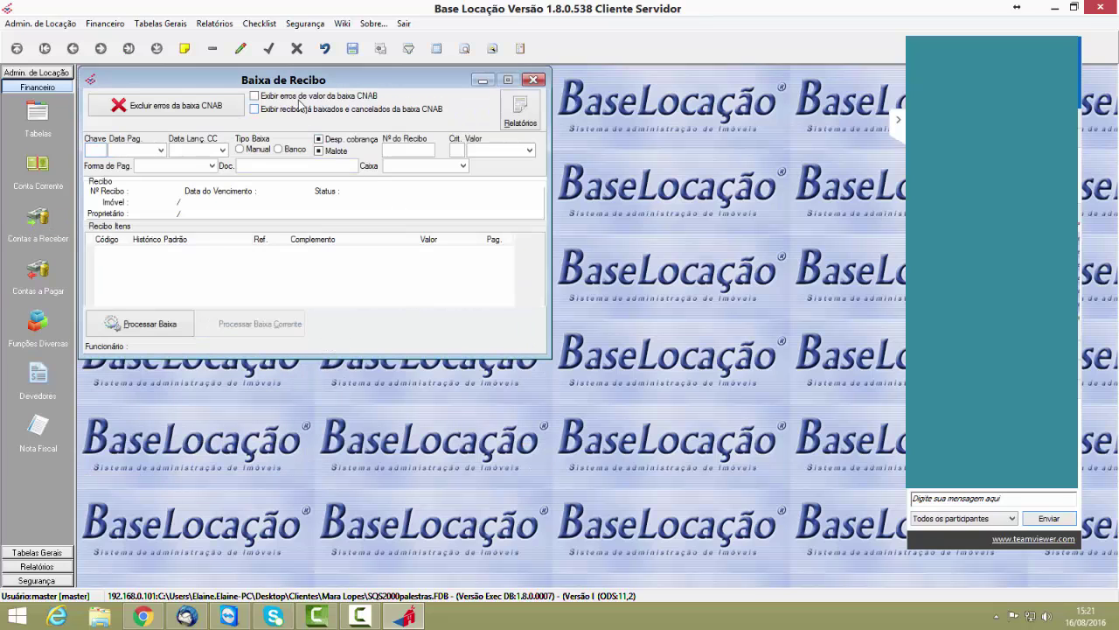
{"action": "left_click_drag", "start_coordinate": [285, 88], "coordinate": [444, 105]}
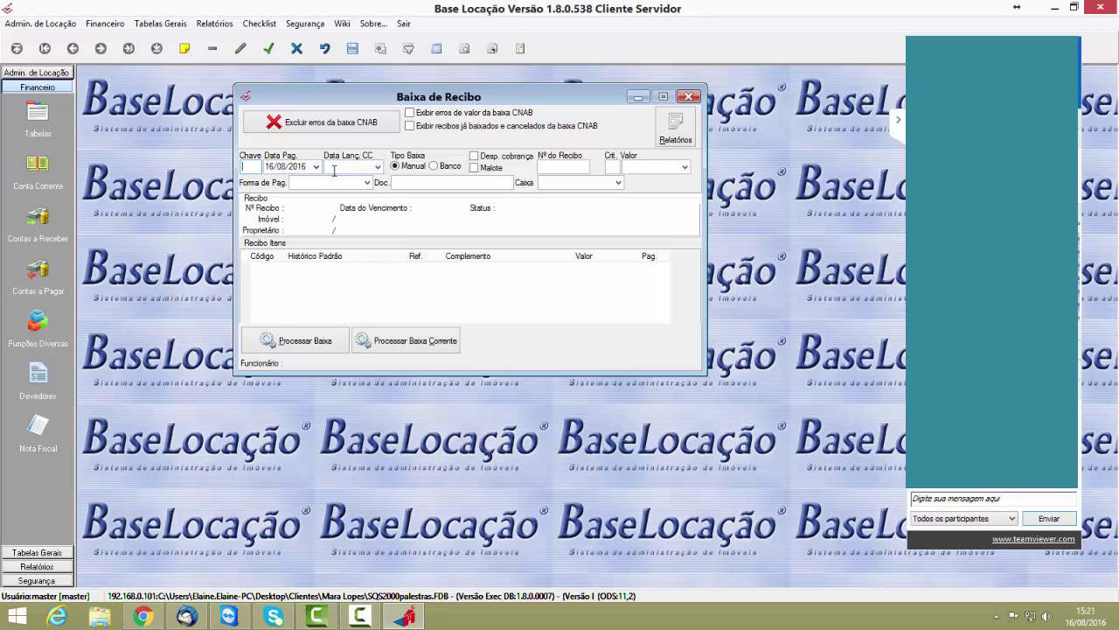
- Set the settlement's Data Pag. and Data Lanç. CC to 10/08/2016 and load receipt 1534
{"action": "left_click", "coordinate": [268, 166]}
{"action": "type", "text": "10"}
{"action": "key", "text": "Return"}
{"action": "key", "text": "Return"}
{"action": "key", "text": "Return"}
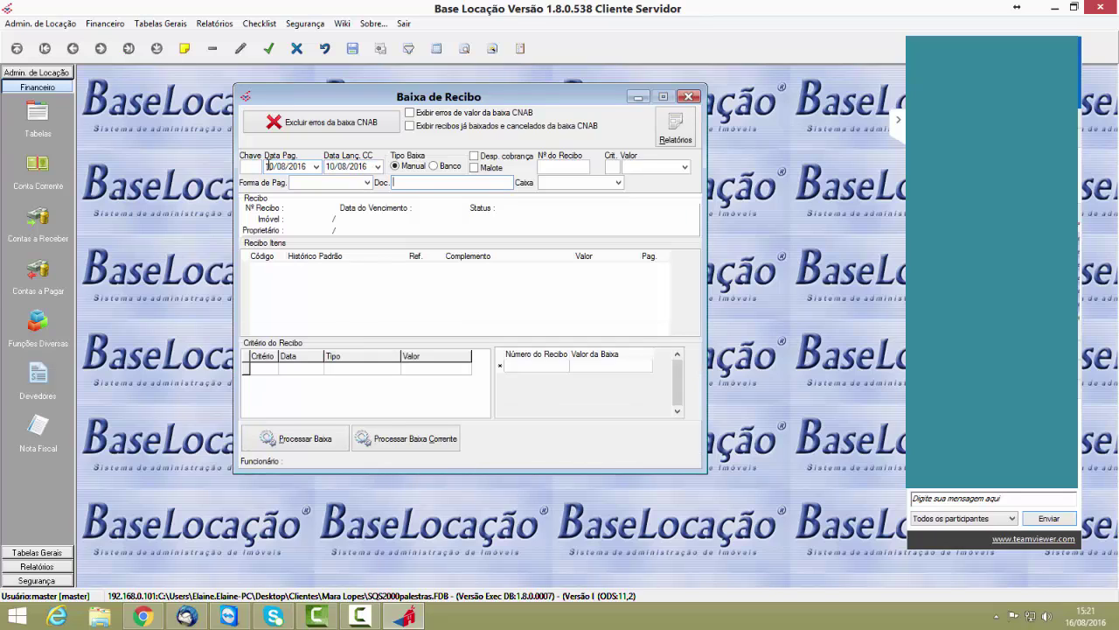
{"action": "key", "text": "Return"}
{"action": "type", "text": "1534"}
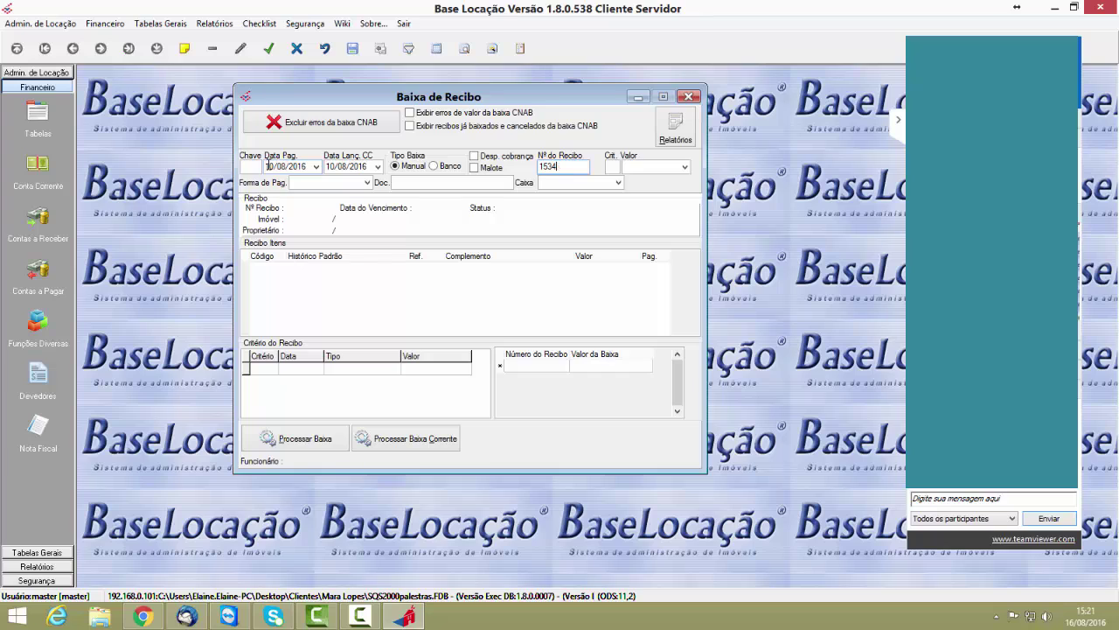
{"action": "key", "text": "Return"}
{"action": "key", "text": "Return"}
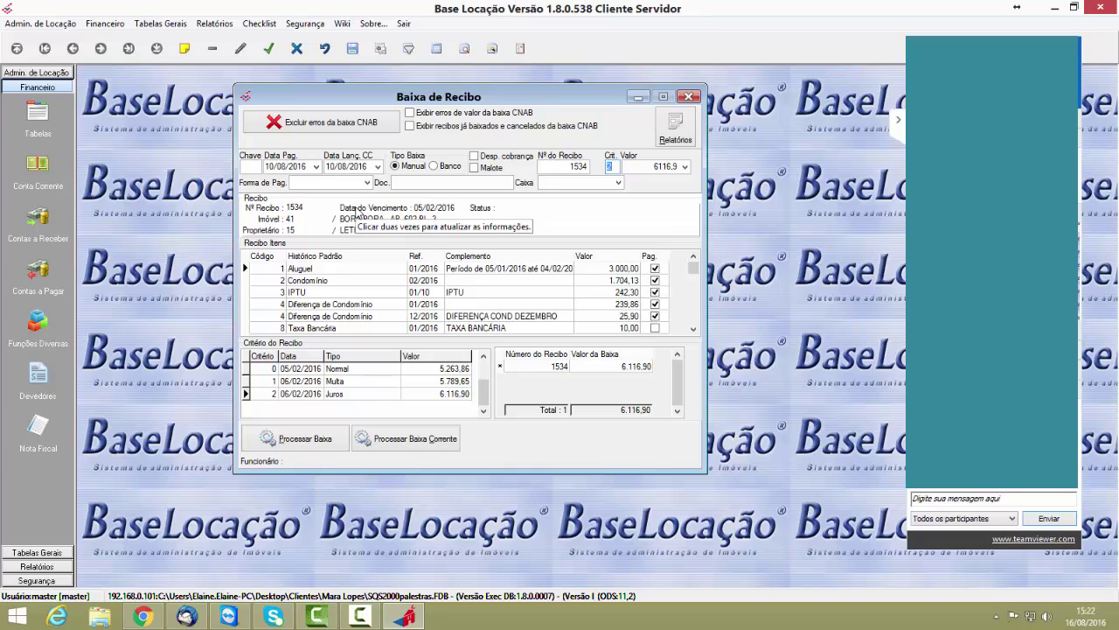
- Set the paid Valor of receipt 1534 to 6118,00 and submit it
{"action": "left_click", "coordinate": [641, 167]}
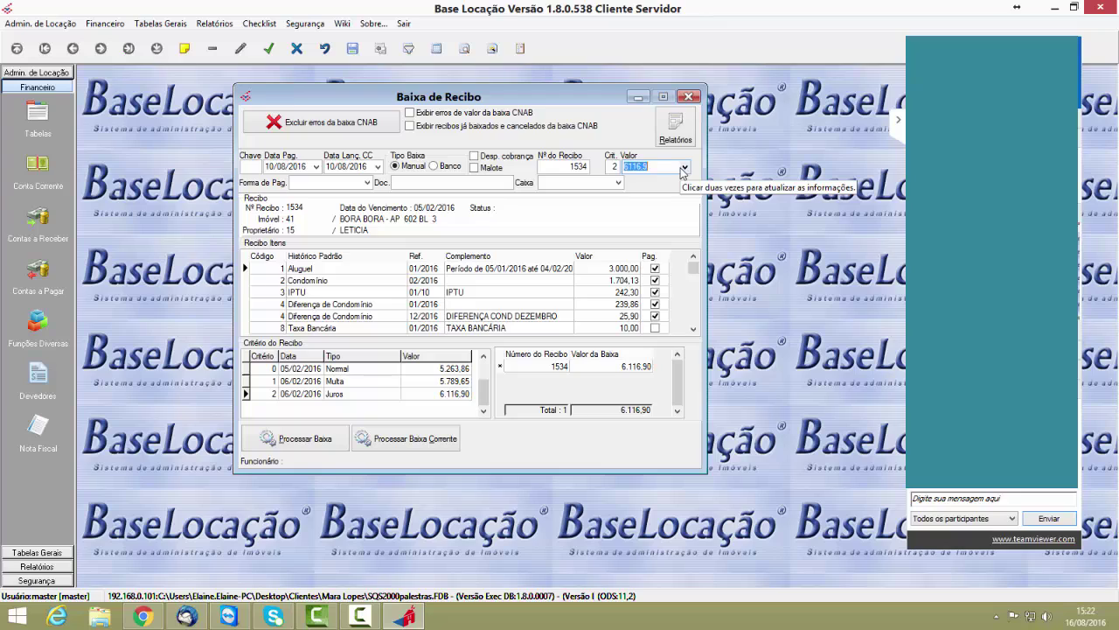
{"action": "type", "text": "6"}
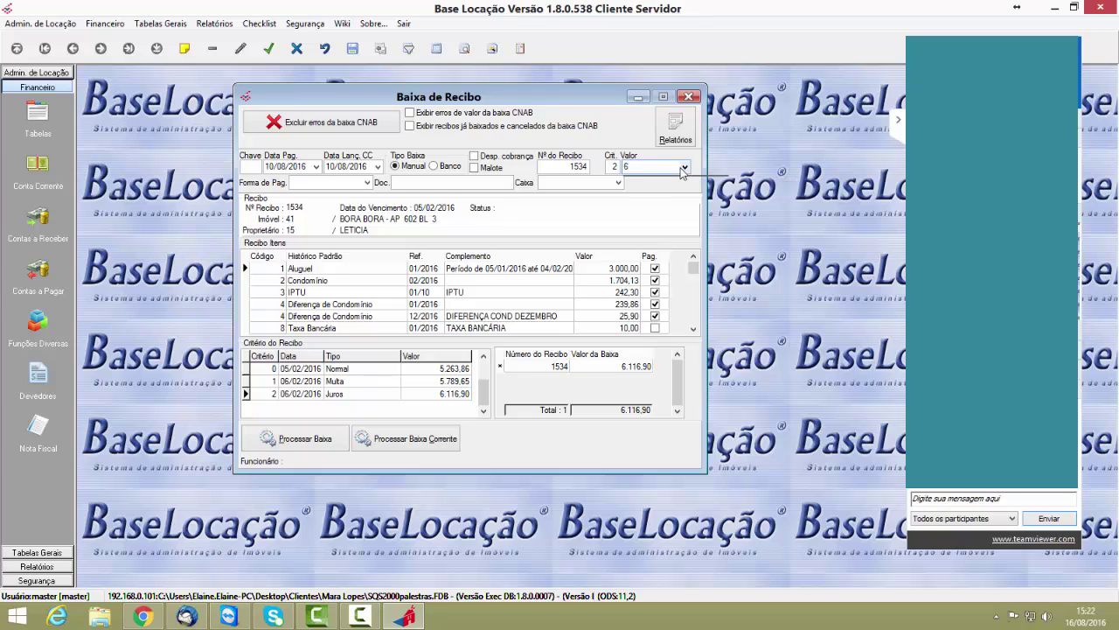
{"action": "type", "text": ".118,0"}
{"action": "key", "text": "Return"}
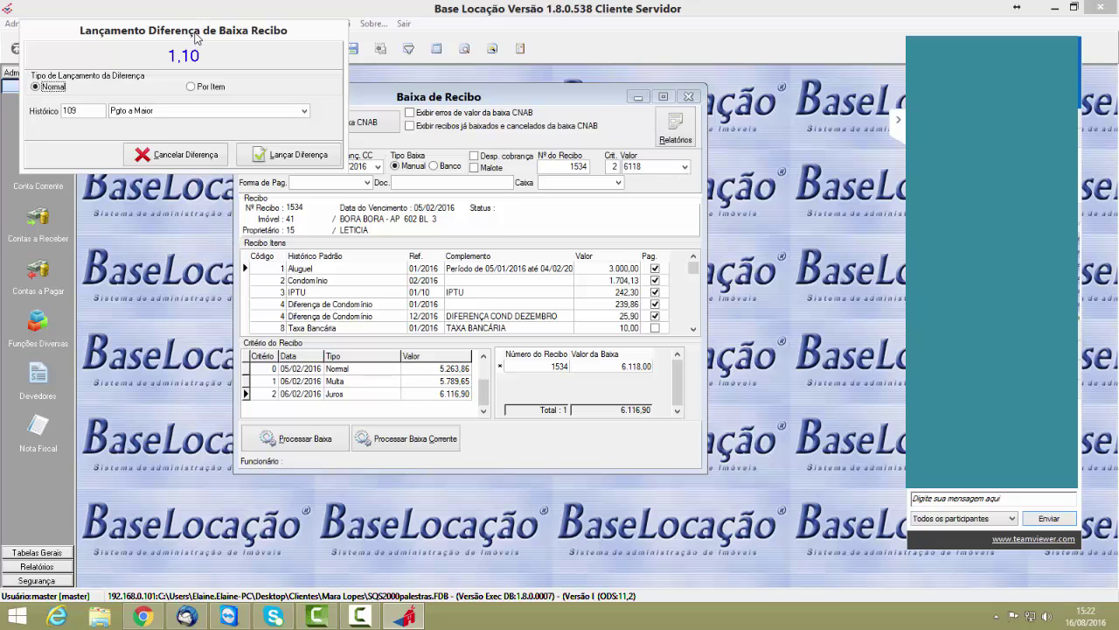
- Post the overpayment difference as Normal under histórico 109, Pgto a Maior, and agree to insert another receipt
{"action": "left_click_drag", "start_coordinate": [201, 39], "coordinate": [480, 134]}
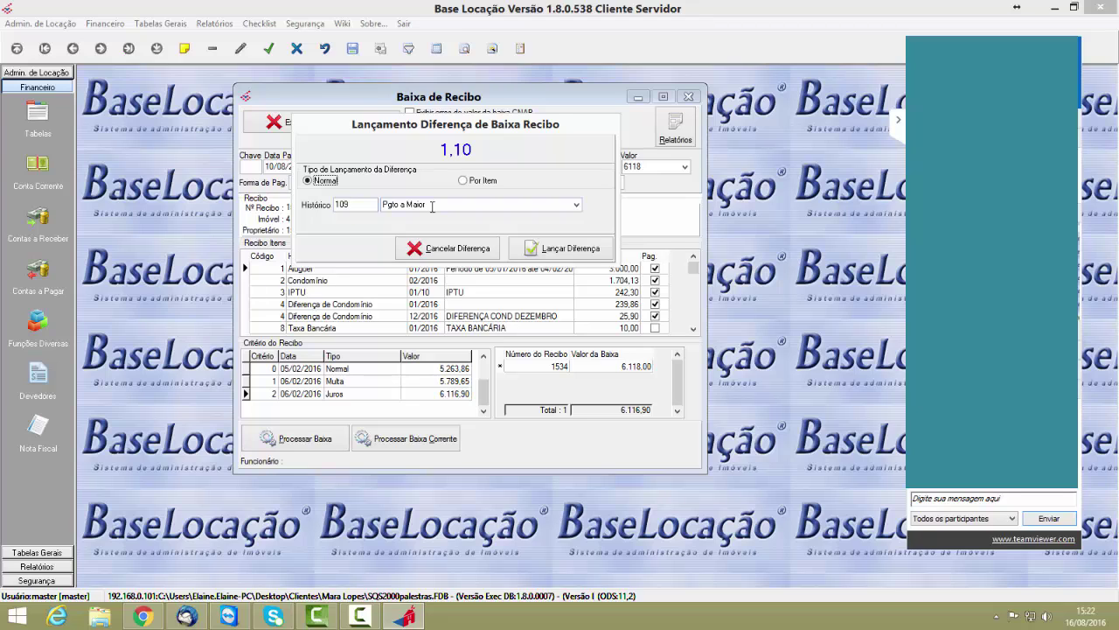
{"action": "left_click", "coordinate": [560, 249]}
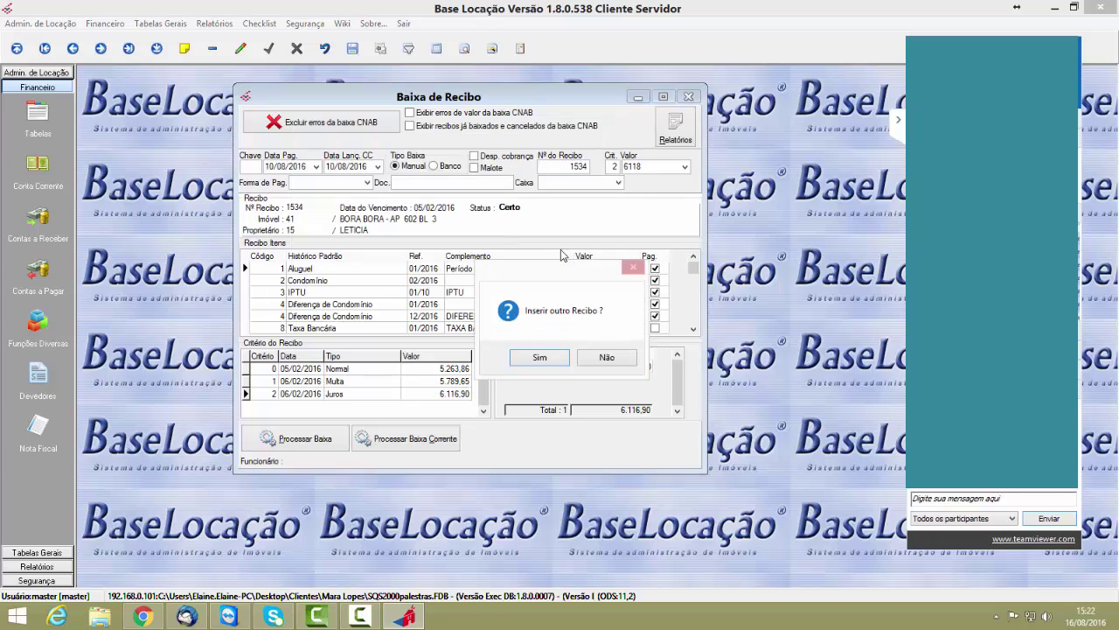
{"action": "left_click", "coordinate": [540, 356]}
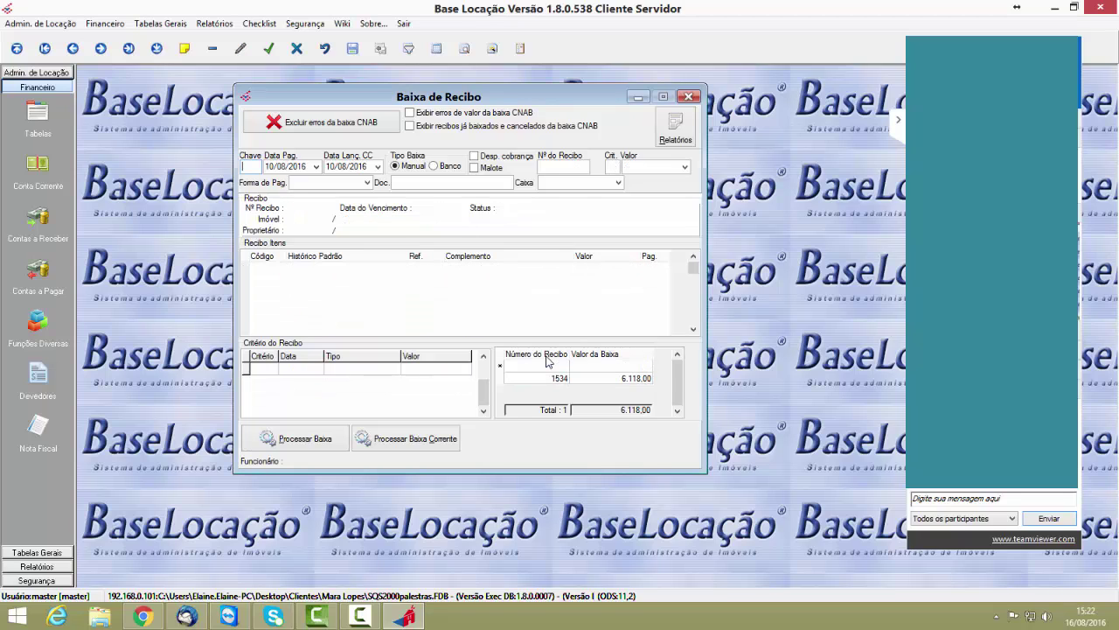
- Load receipt 1563 for settlement and submit it with a paid Valor of 4250
{"action": "left_click", "coordinate": [546, 170]}
{"action": "type", "text": "1563"}
{"action": "key", "text": "Return"}
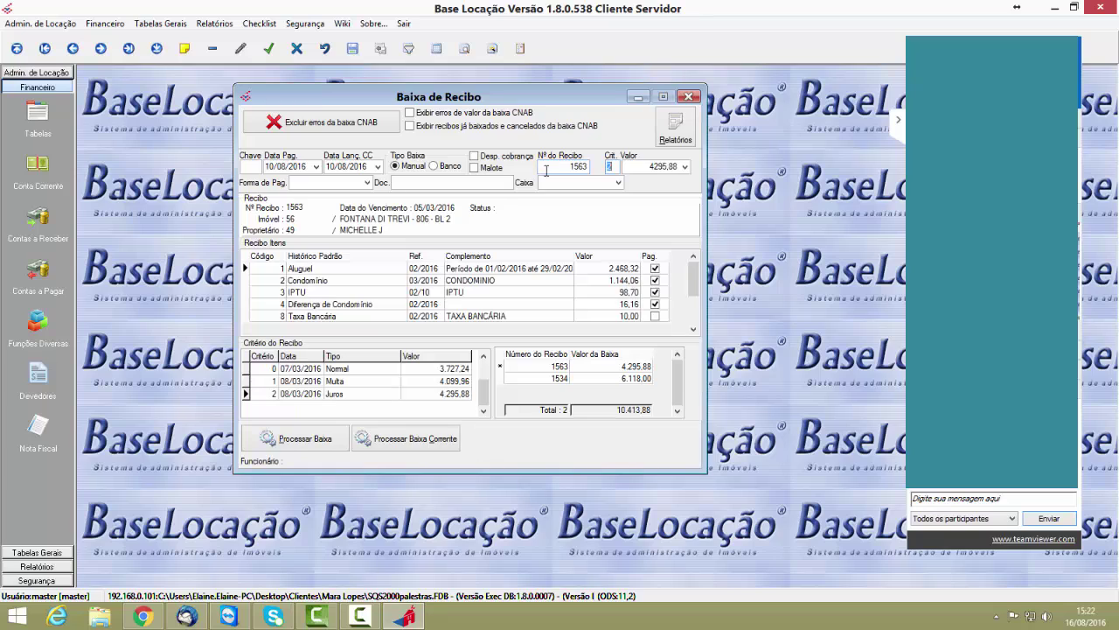
{"action": "key", "text": "Return"}
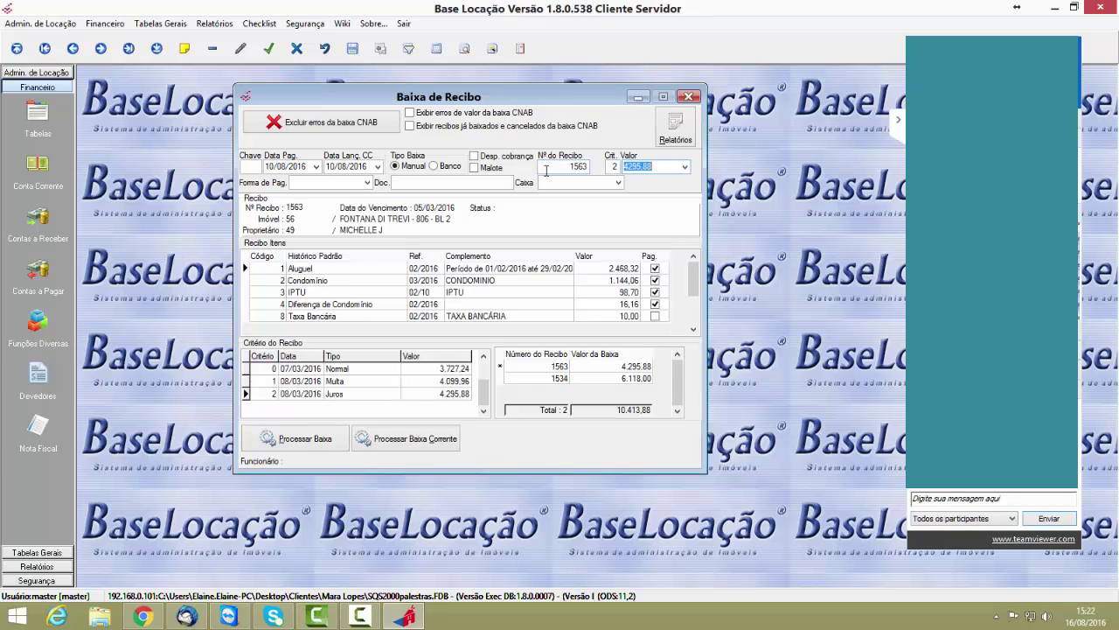
{"action": "type", "text": "42"}
{"action": "key", "text": "Return"}
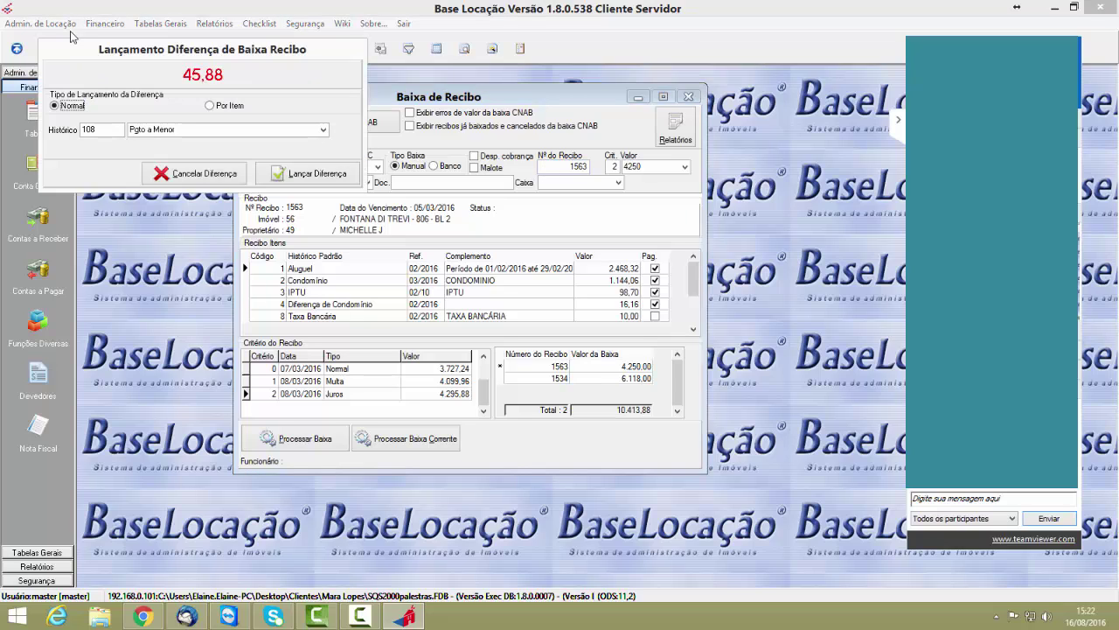
- Post the Pgto a Menor difference as Normal and process the Baixa of both receipts
{"action": "left_click", "coordinate": [293, 175]}
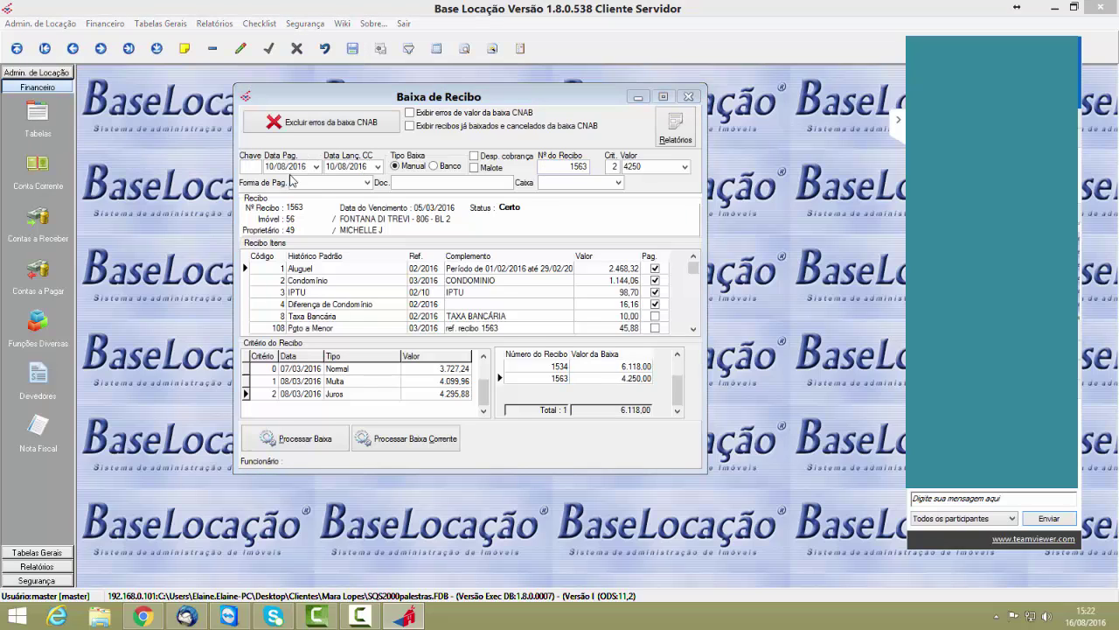
{"action": "key", "text": "Return"}
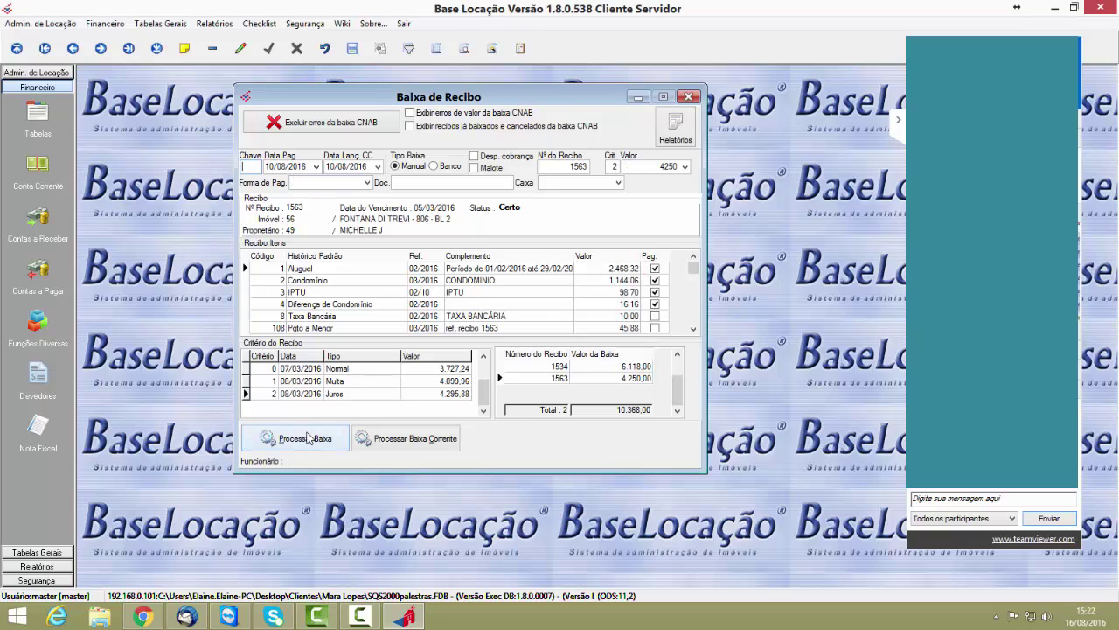
{"action": "left_click", "coordinate": [307, 437]}
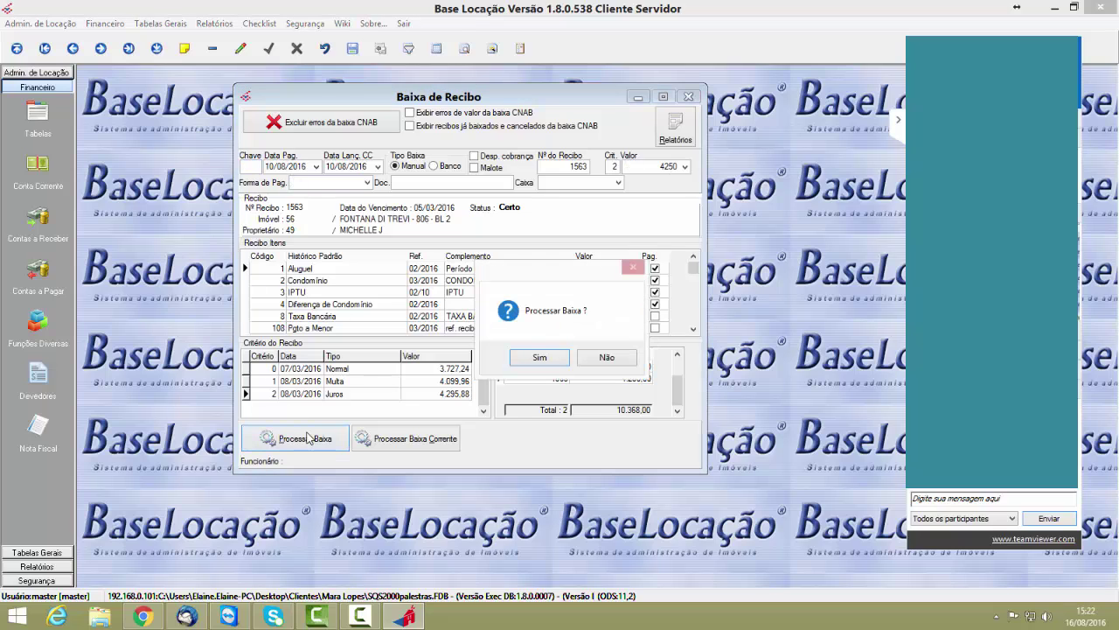
{"action": "key", "text": "Return"}
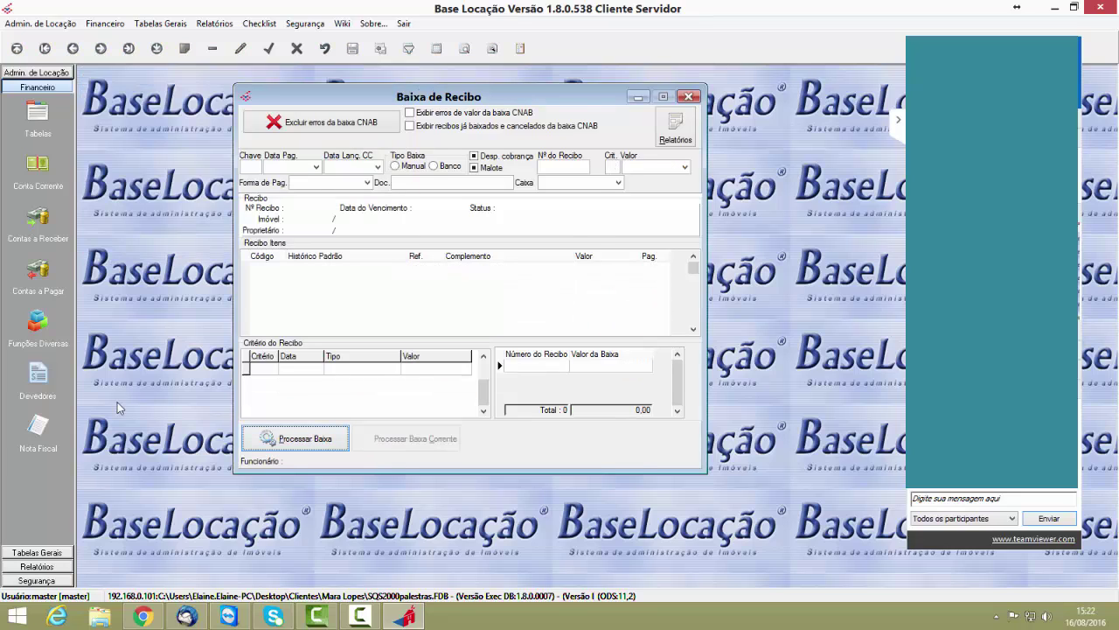
- Reopen Geração de Recibos with Referência 08/2016 in place of Baixa de Recibo and apply the Importação de Conta Corrente filter
{"action": "left_click", "coordinate": [693, 98]}
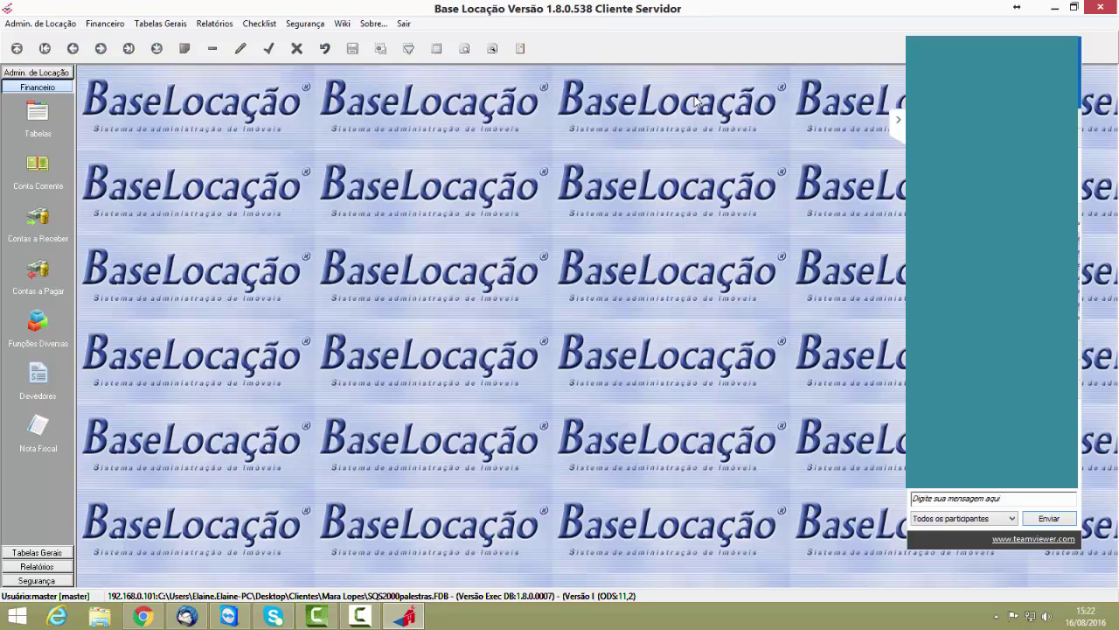
{"action": "left_click", "coordinate": [37, 219]}
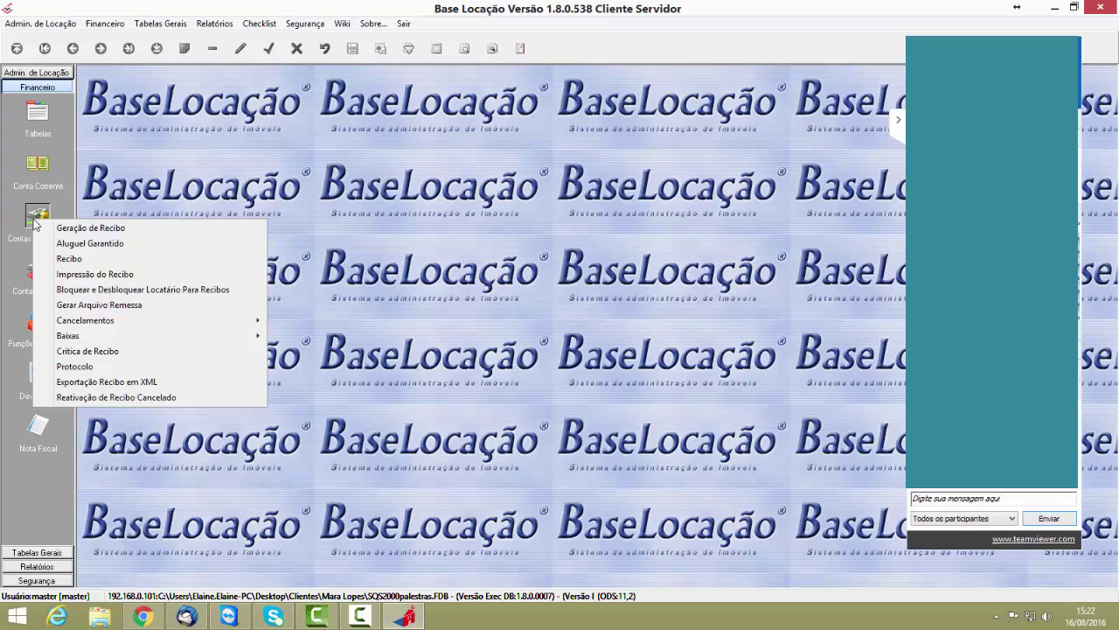
{"action": "left_click", "coordinate": [86, 229]}
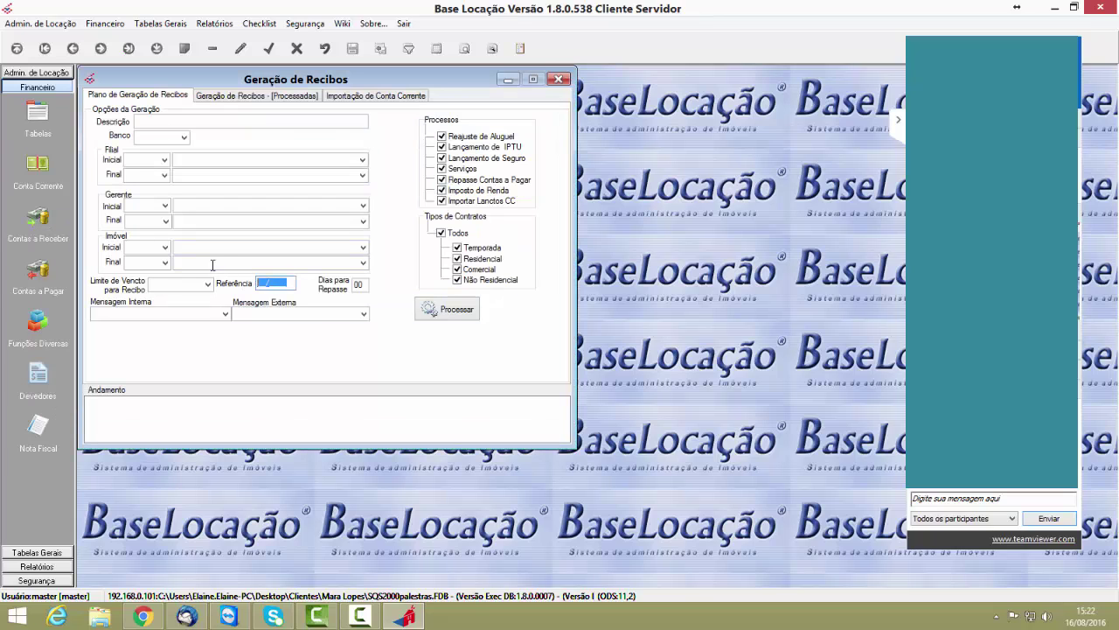
{"action": "type", "text": "082016"}
{"action": "key", "text": "Tab"}
{"action": "left_click", "coordinate": [371, 96]}
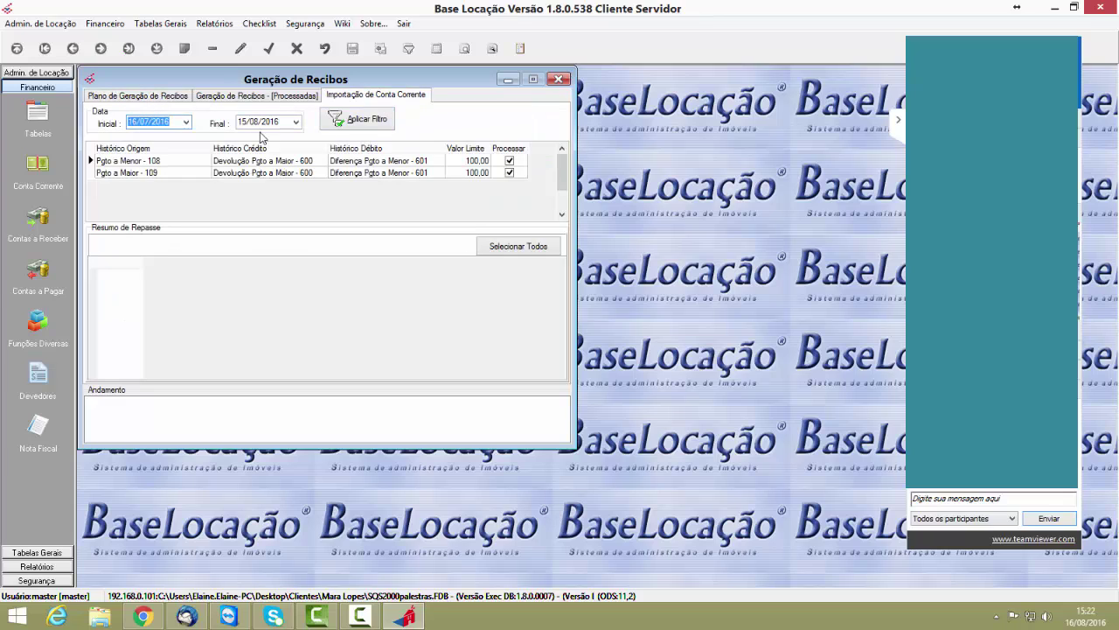
{"action": "left_click", "coordinate": [366, 123]}
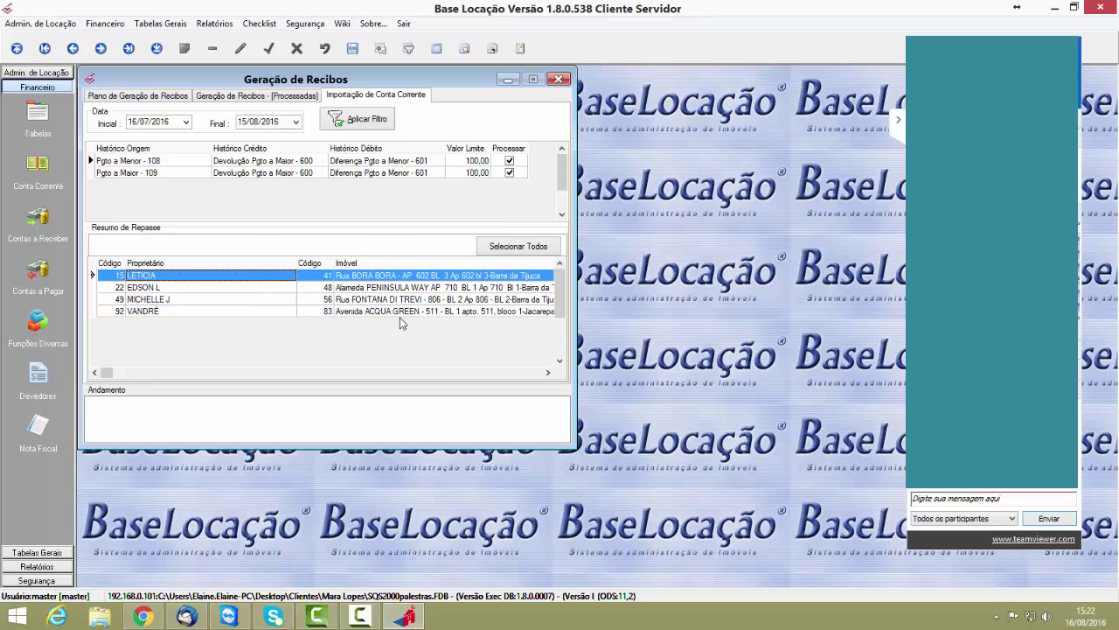
- Examine the Valor and Tipo of the Pgto a Maior and Pgto a Menor entries in Resumo de Repasse
{"action": "left_click", "coordinate": [547, 373]}
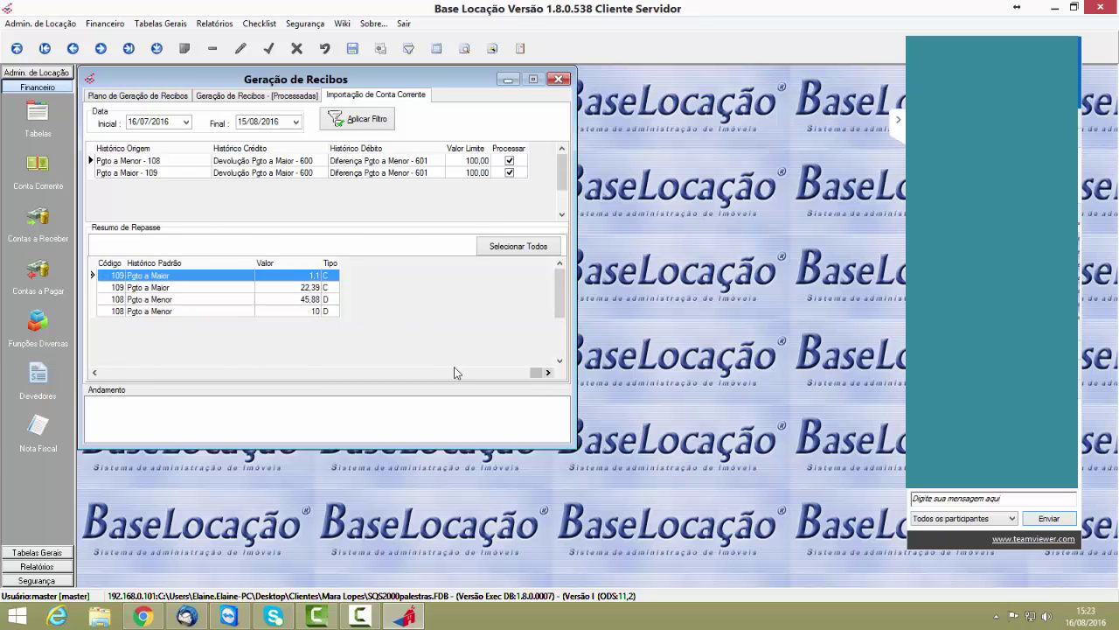
{"action": "left_click", "coordinate": [278, 289]}
{"action": "left_click", "coordinate": [278, 298]}
{"action": "left_click", "coordinate": [283, 277], "text": "ctrl"}
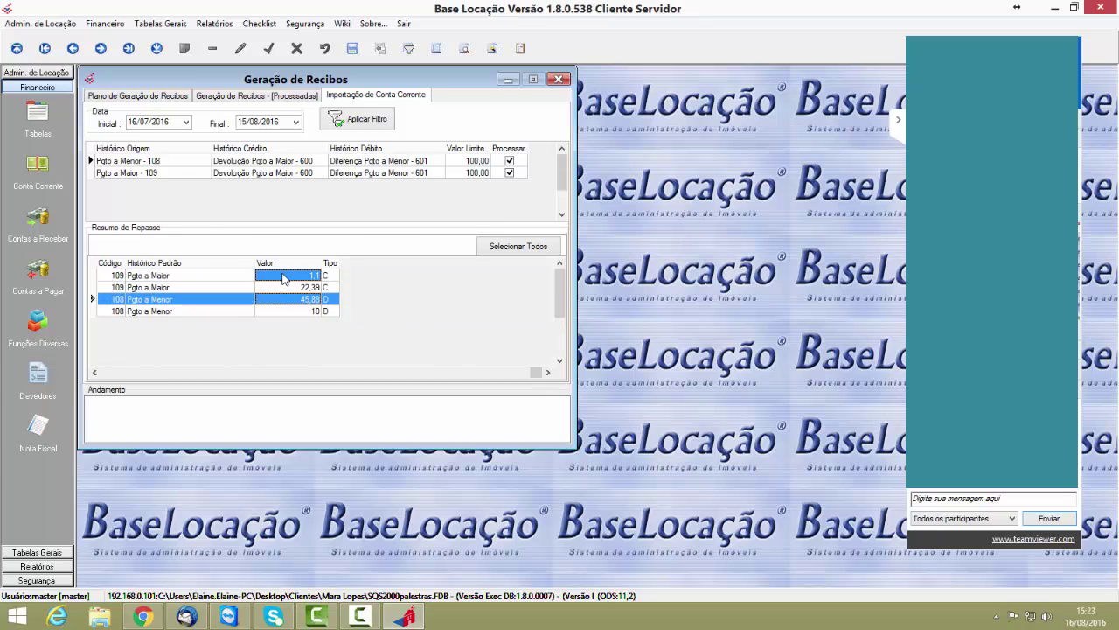
{"action": "left_click", "coordinate": [282, 278]}
{"action": "left_click", "coordinate": [293, 301]}
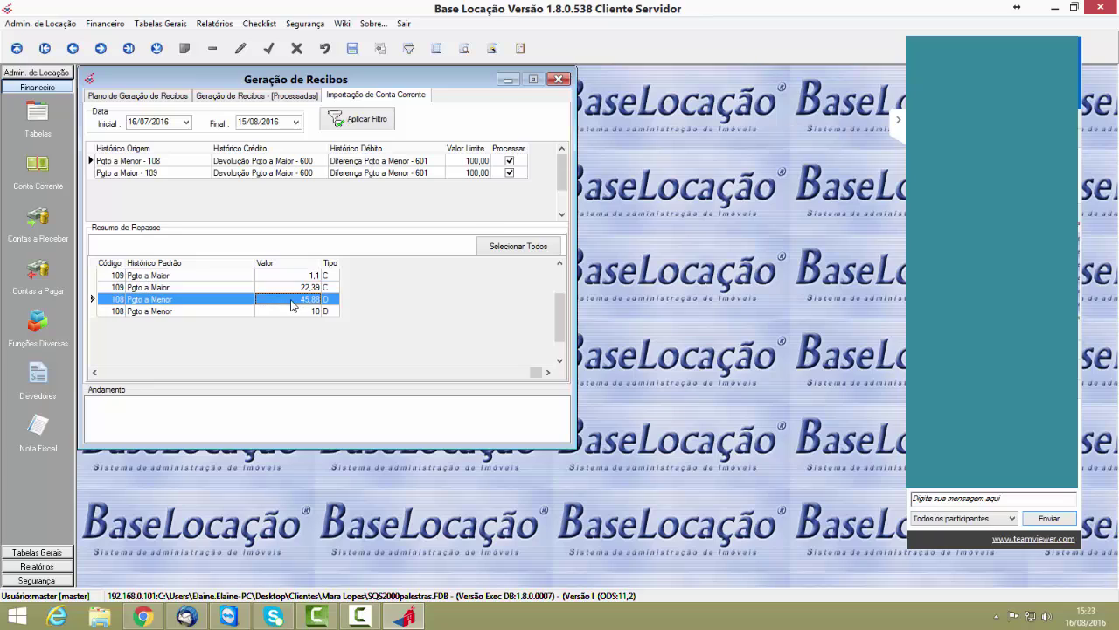
{"action": "left_click", "coordinate": [96, 374]}
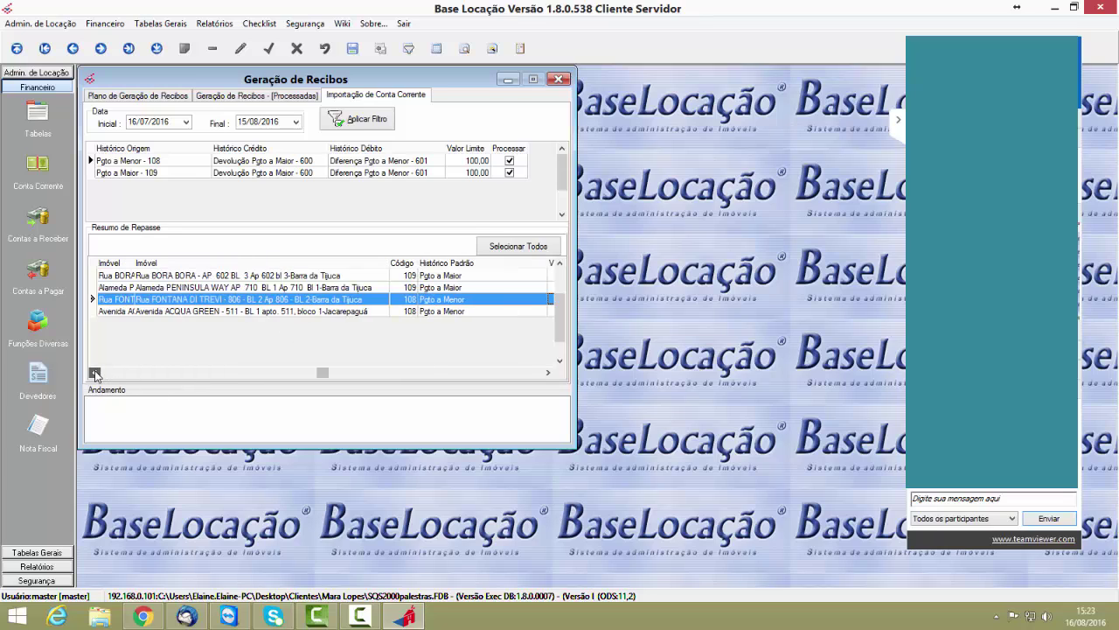
{"action": "left_click", "coordinate": [135, 122]}
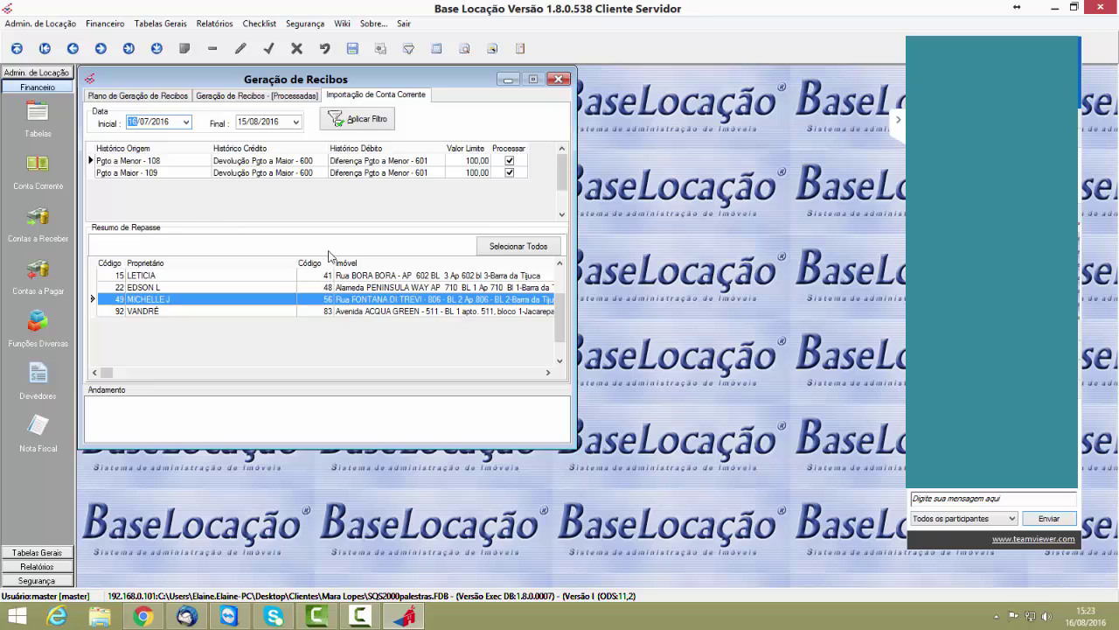
- Select all entries in Resumo de Repasse and narrow the selection to the first, third and fourth ones
{"action": "left_click", "coordinate": [517, 247]}
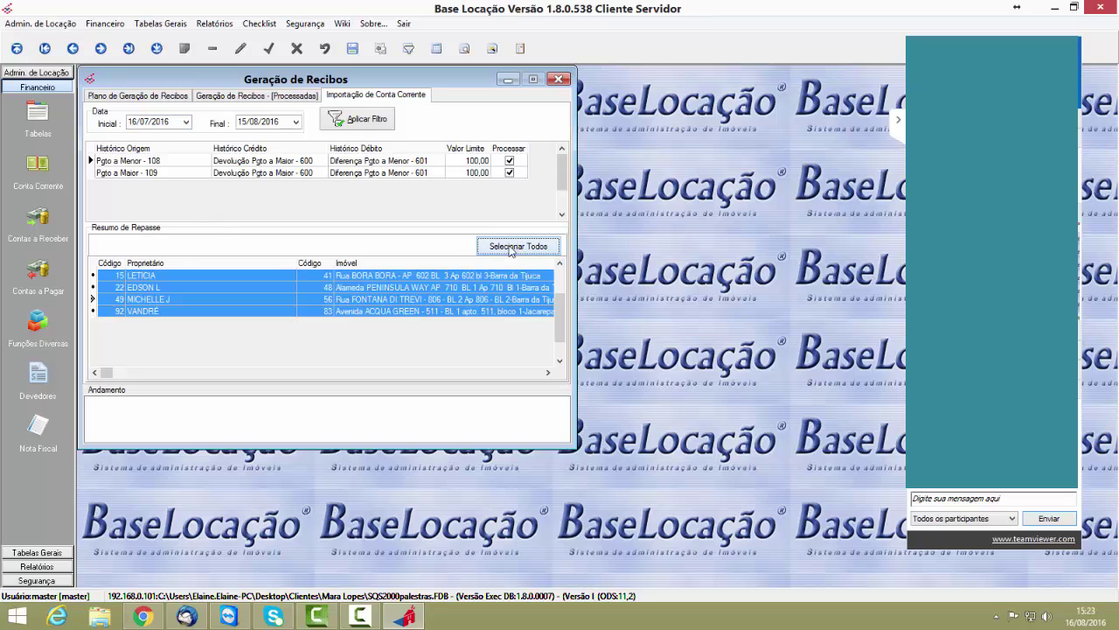
{"action": "left_click", "coordinate": [122, 275]}
{"action": "left_click", "coordinate": [116, 287]}
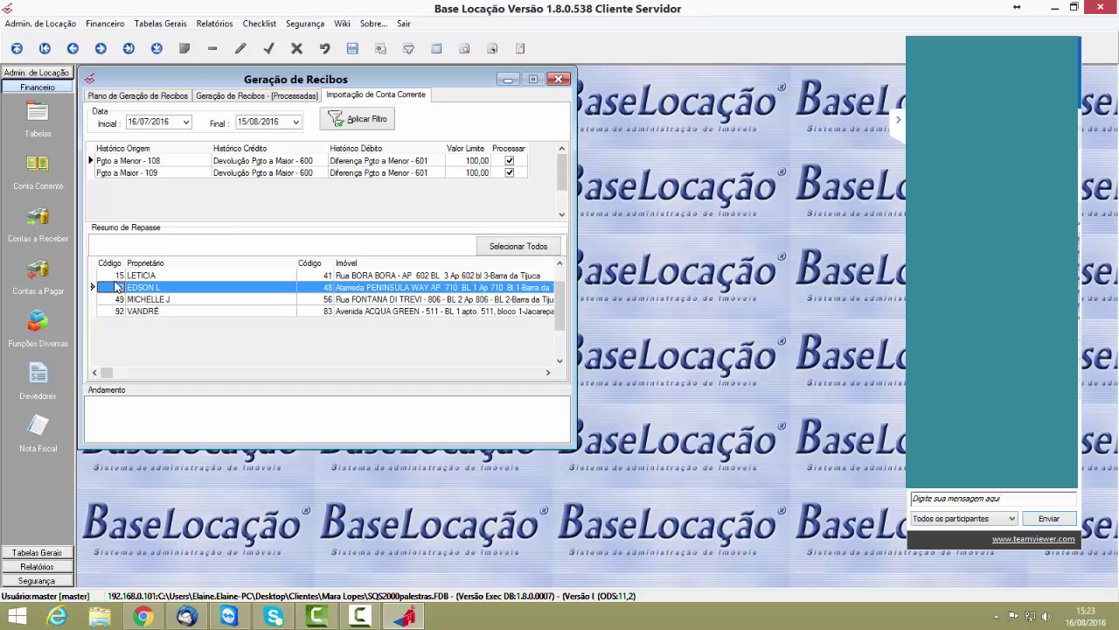
{"action": "left_click", "coordinate": [115, 276]}
{"action": "left_click", "coordinate": [122, 299], "text": "ctrl"}
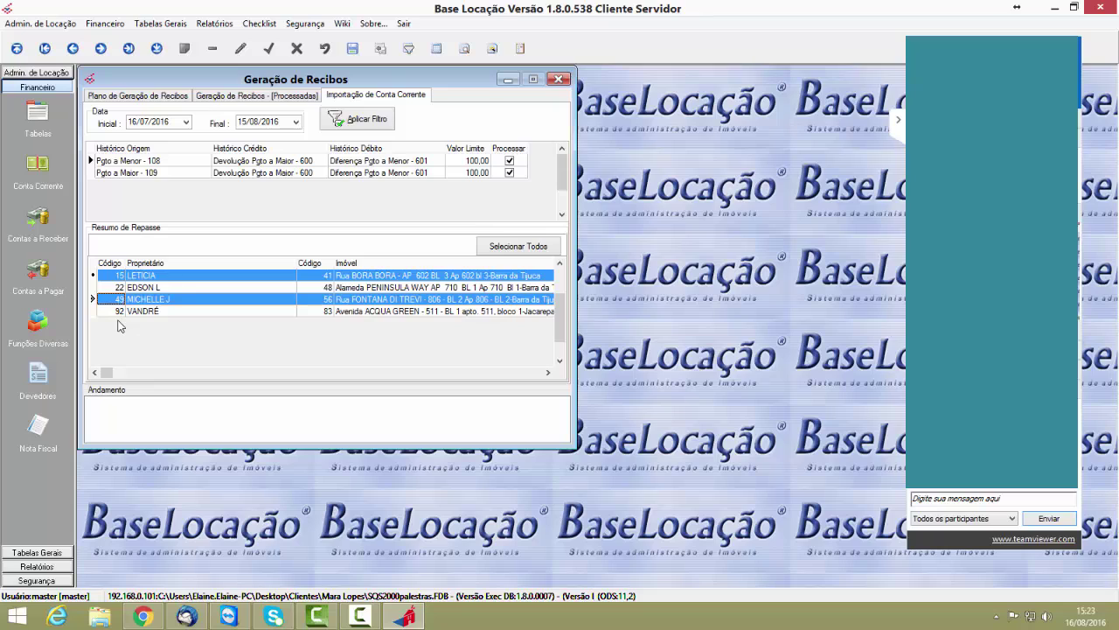
{"action": "left_click", "coordinate": [118, 312], "text": "ctrl"}
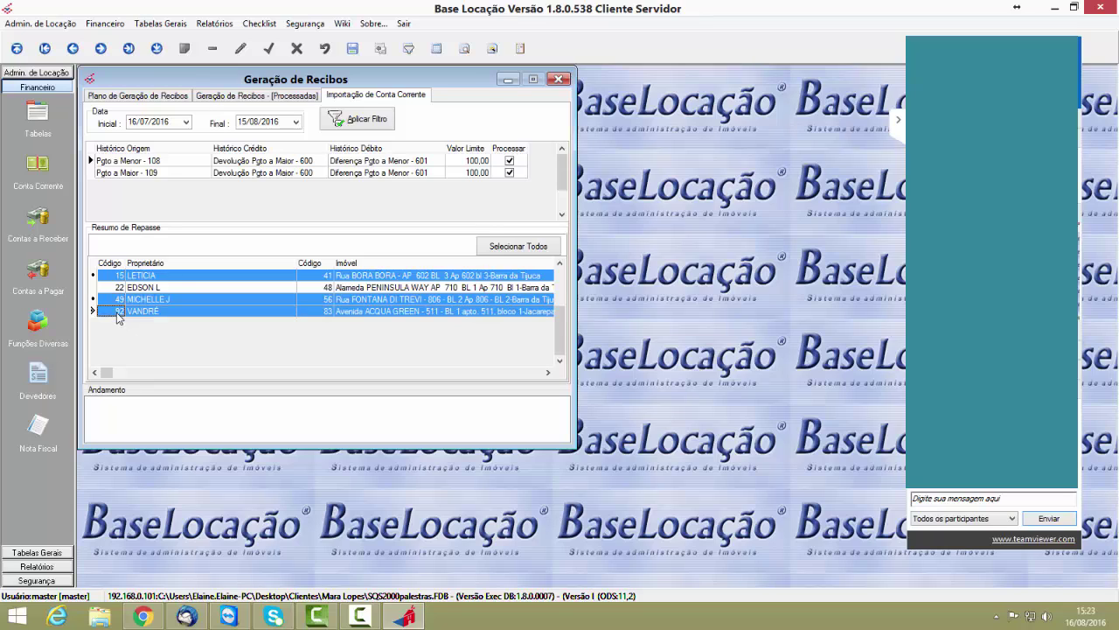
- Toggle individual Resumo de Repasse entries until only the third and fourth ones are selected
{"action": "left_click", "coordinate": [120, 299], "text": "ctrl"}
{"action": "left_click", "coordinate": [118, 312], "text": "ctrl"}
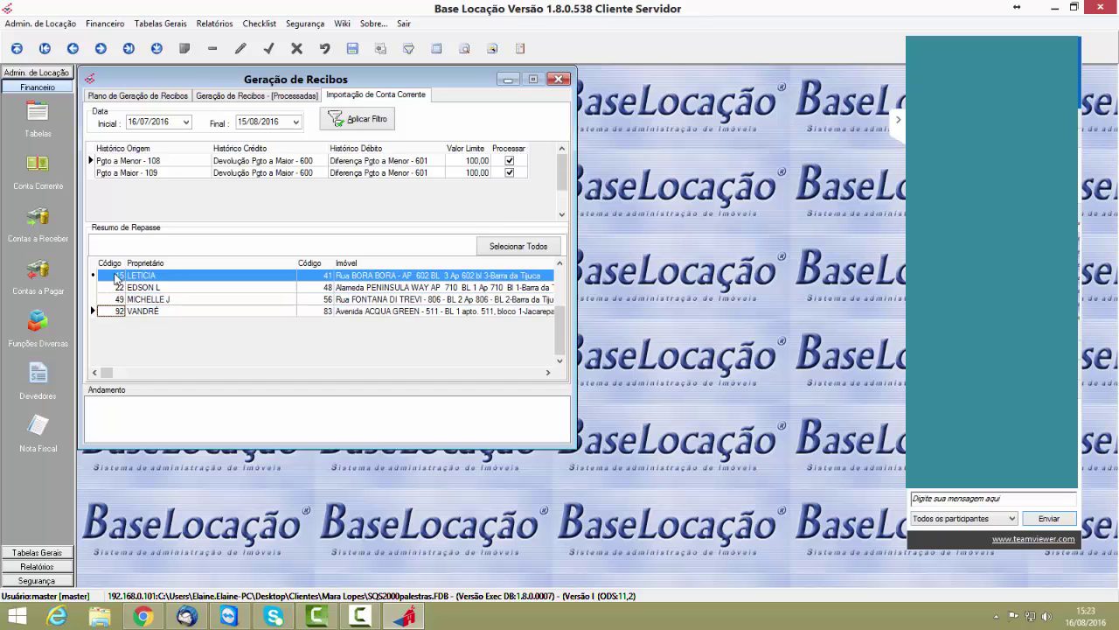
{"action": "left_click", "coordinate": [117, 276], "text": "ctrl"}
{"action": "left_click", "coordinate": [118, 276], "text": "shift"}
{"action": "left_click", "coordinate": [119, 299], "text": "ctrl"}
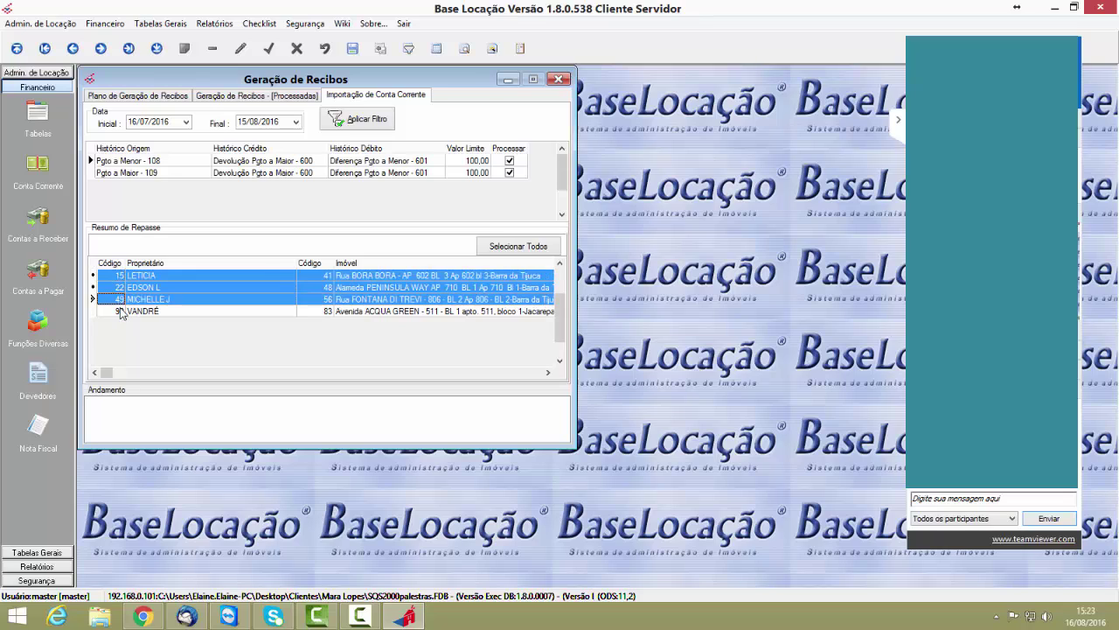
{"action": "left_click", "coordinate": [118, 313], "text": "ctrl"}
{"action": "left_click", "coordinate": [119, 299], "text": "ctrl"}
{"action": "left_click", "coordinate": [117, 289], "text": "ctrl"}
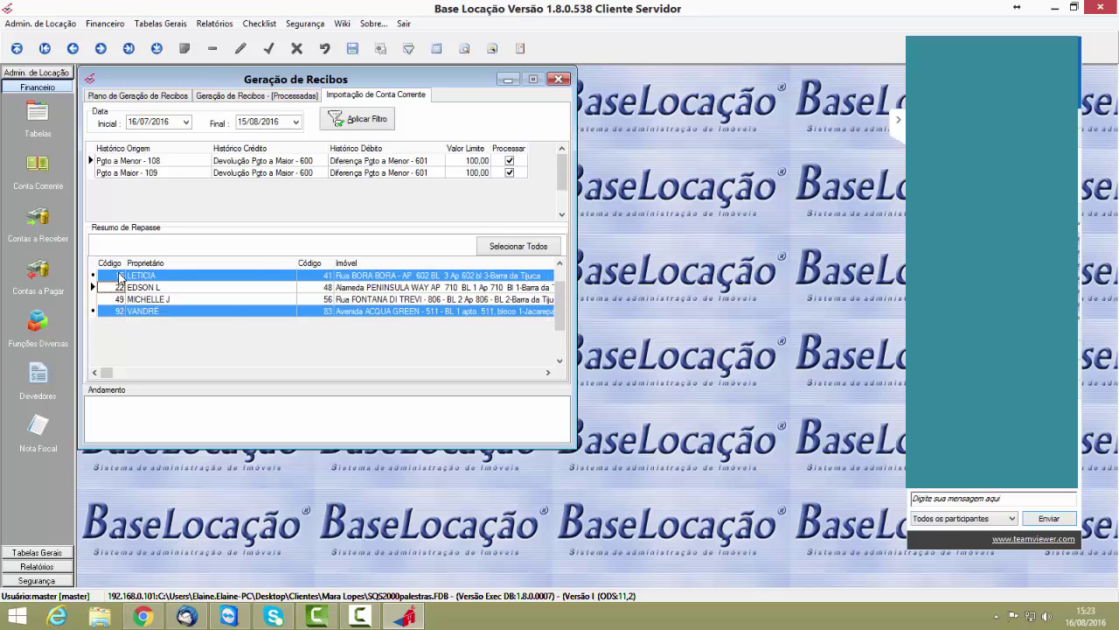
{"action": "left_click", "coordinate": [121, 276], "text": "ctrl"}
{"action": "left_click", "coordinate": [122, 301], "text": "ctrl"}
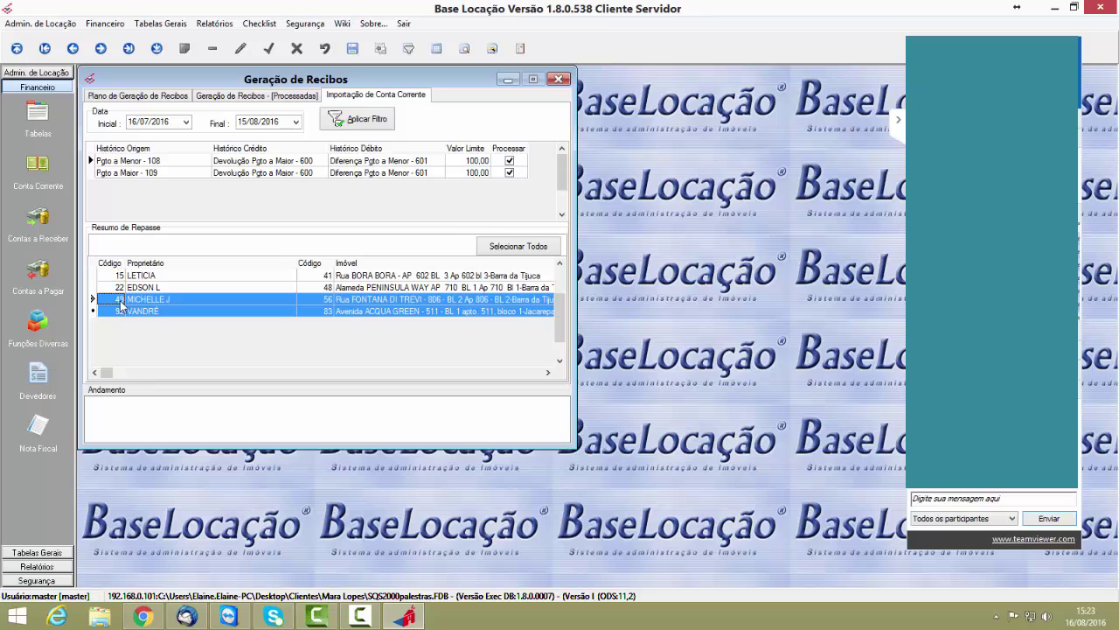
- Try other combinations of individual entries in Resumo de Repasse and finish by selecting all of them
{"action": "left_click", "coordinate": [175, 276], "text": "ctrl"}
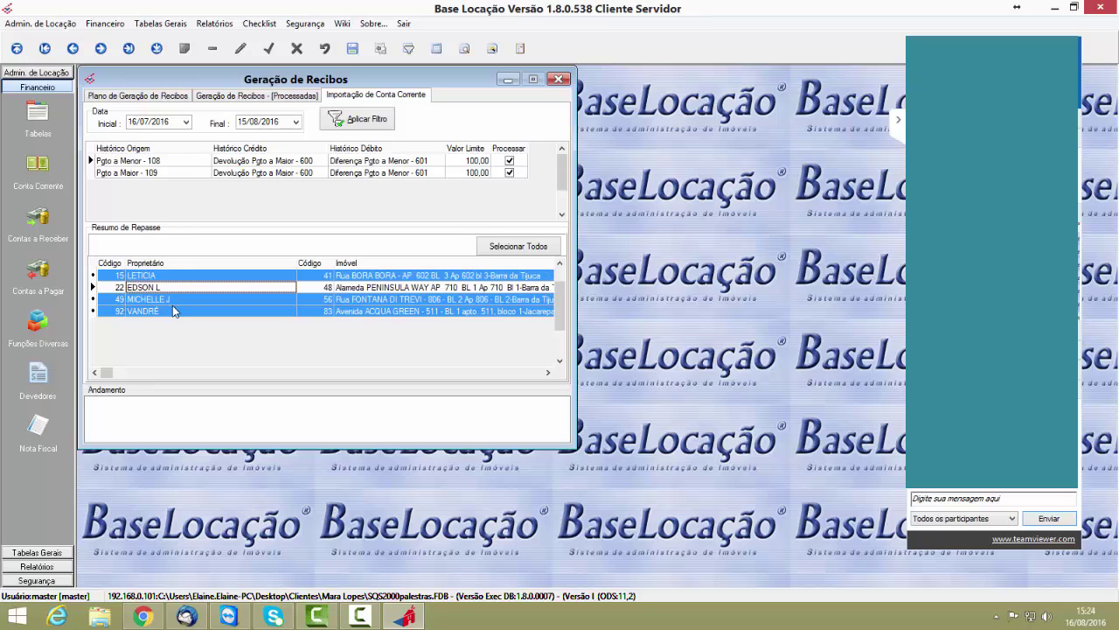
{"action": "left_click", "coordinate": [166, 313], "text": "ctrl"}
{"action": "left_click", "coordinate": [145, 301], "text": "ctrl"}
{"action": "left_click_drag", "start_coordinate": [118, 288], "coordinate": [132, 312]}
{"action": "left_click", "coordinate": [122, 300]}
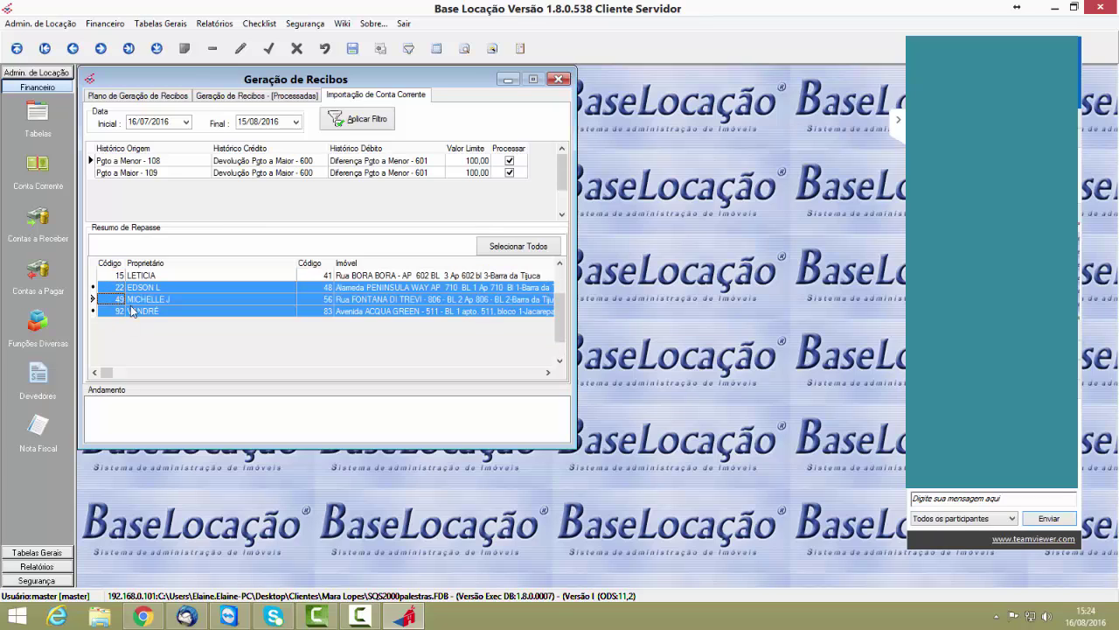
{"action": "left_click", "coordinate": [518, 248]}
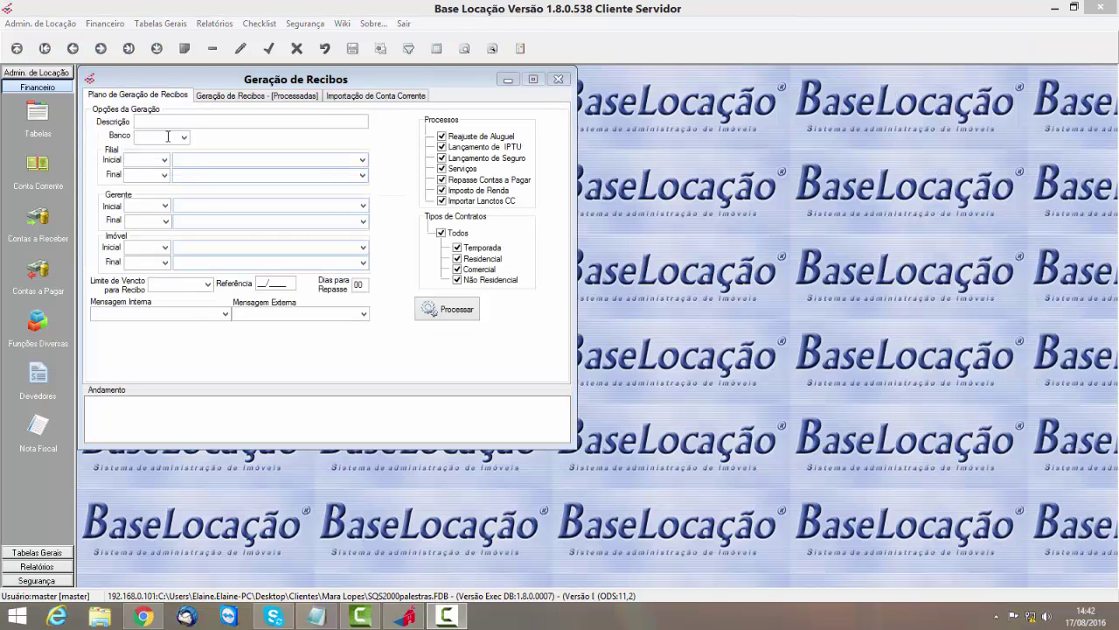
- In Geração de Recibos, choose the Itaú S.A. bank 201020 and restrict the Imóvel range to 41 through 41
{"action": "left_click", "coordinate": [168, 137]}
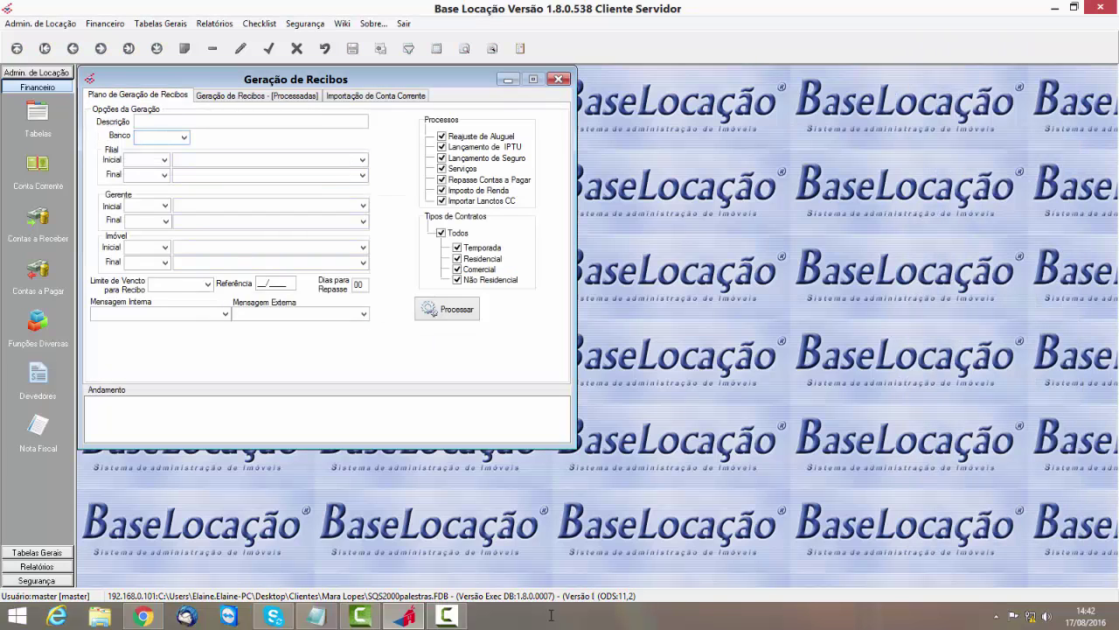
{"action": "left_click", "coordinate": [184, 136]}
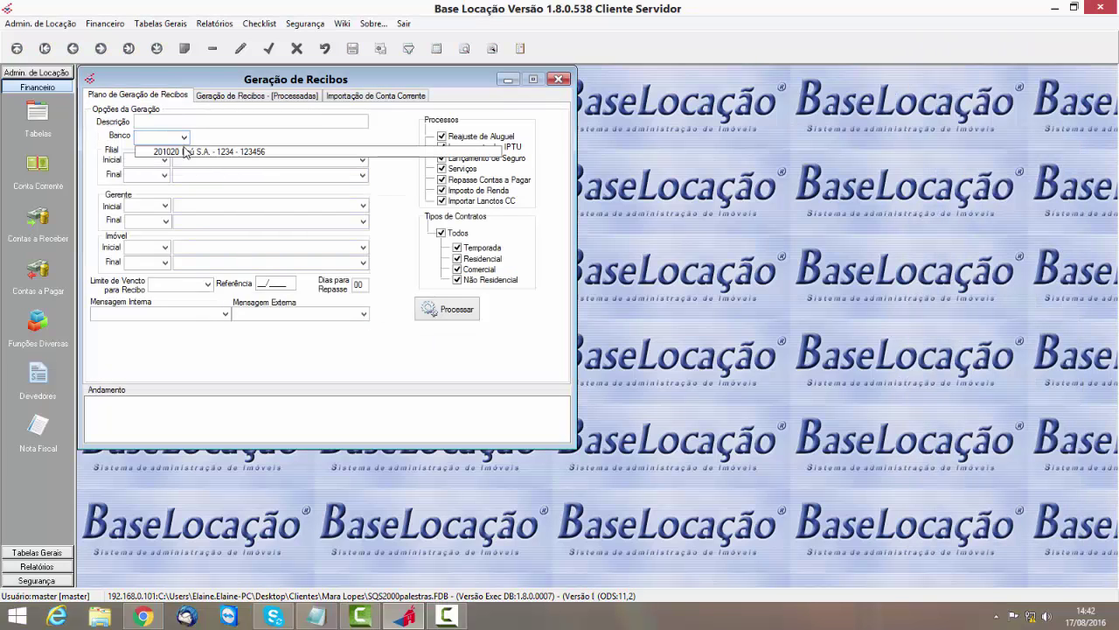
{"action": "left_click", "coordinate": [159, 153]}
{"action": "left_click", "coordinate": [144, 248]}
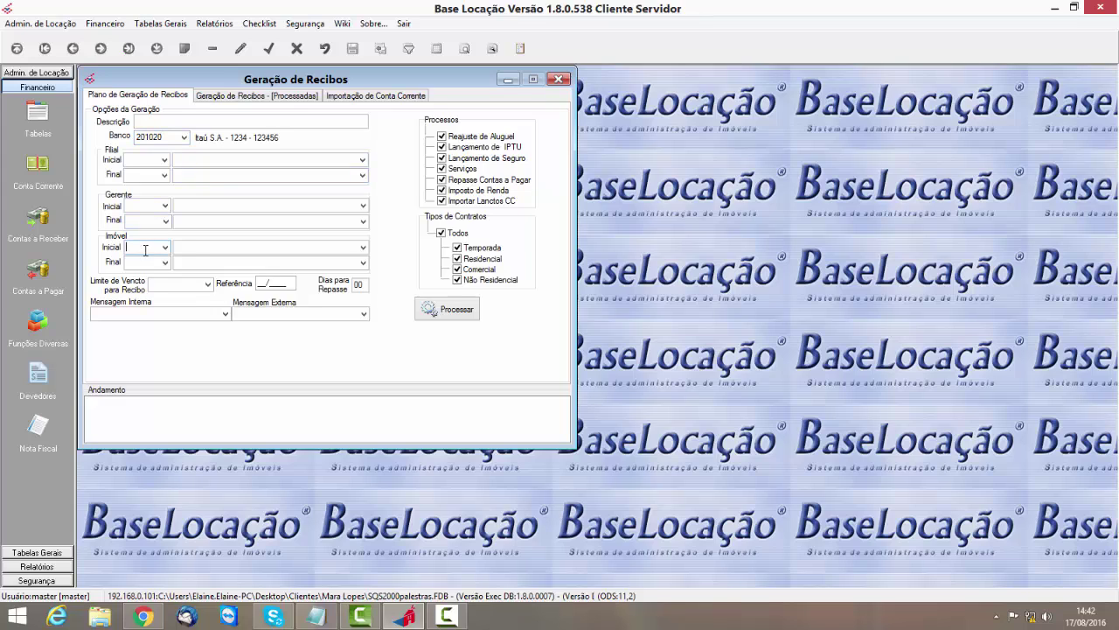
{"action": "type", "text": "41"}
{"action": "key", "text": "Tab"}
{"action": "type", "text": "41"}
{"action": "key", "text": "Tab"}
- Set the receipt due-date limit to 05/09/2016, Referência to 08/2016 and Dias para Repasse to 20, and process the generation
{"action": "type", "text": "0"}
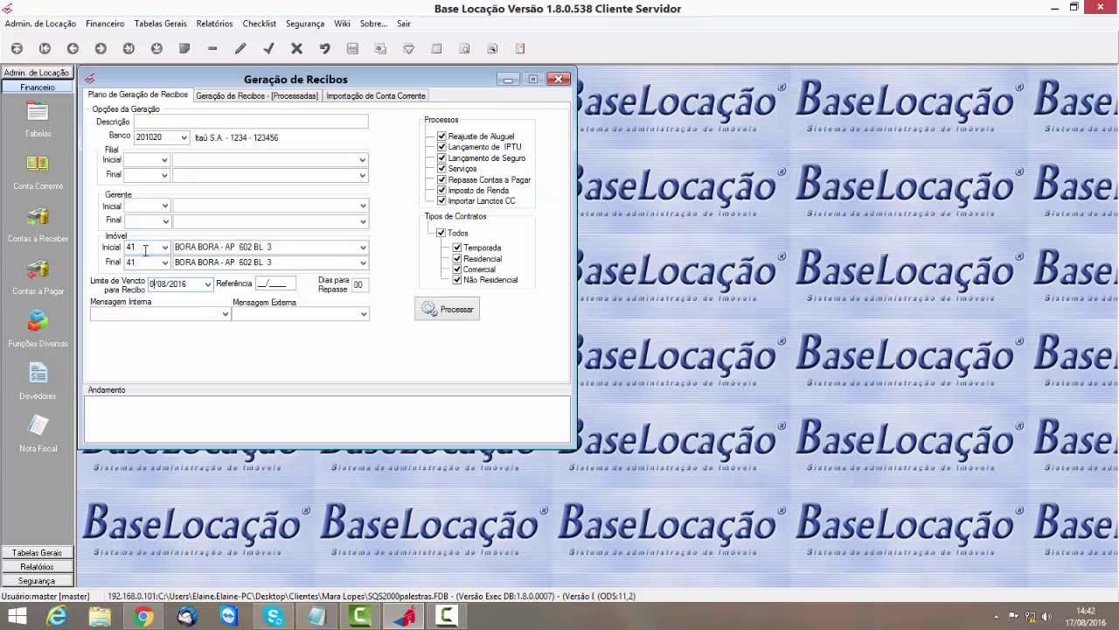
{"action": "type", "text": "5/09/2016"}
{"action": "key", "text": "Tab"}
{"action": "type", "text": "08/20"}
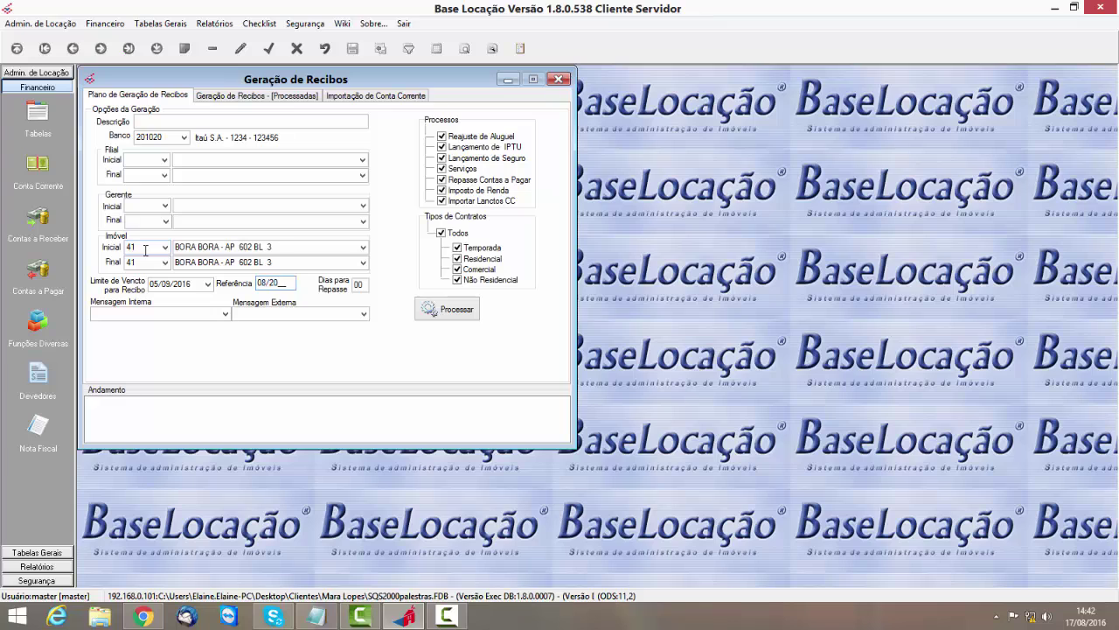
{"action": "type", "text": "16"}
{"action": "key", "text": "Tab"}
{"action": "type", "text": "20"}
{"action": "left_click", "coordinate": [462, 309]}
- Open the Recibo window under Contas a Receber and filter it for open receipts of Imóvel 41 with no reference month
{"action": "left_click", "coordinate": [45, 217]}
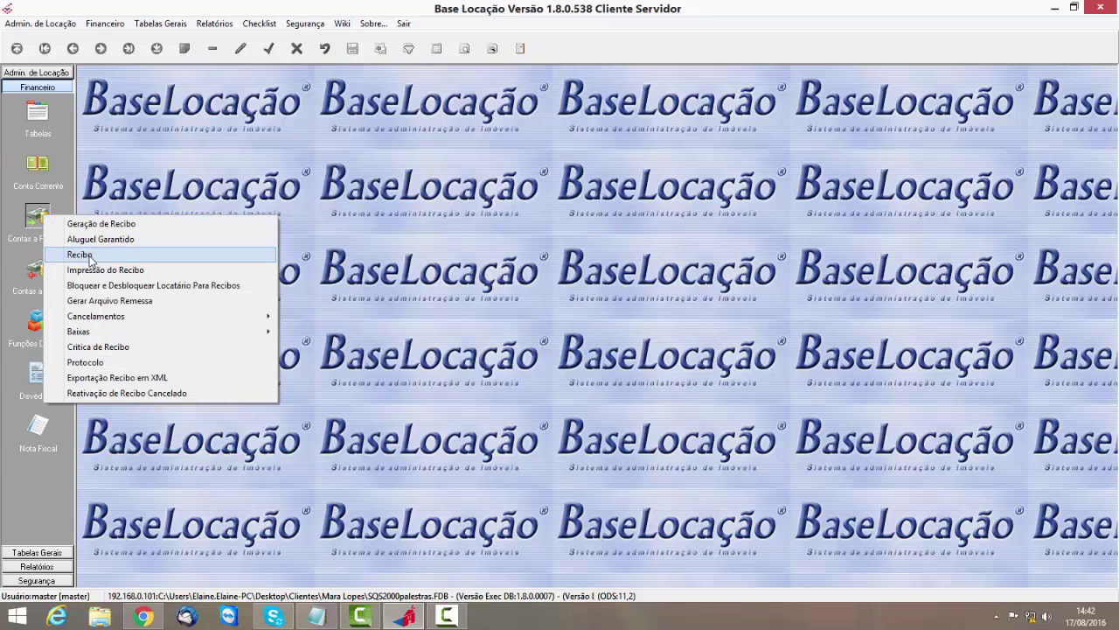
{"action": "left_click", "coordinate": [80, 254]}
{"action": "left_click", "coordinate": [478, 128]}
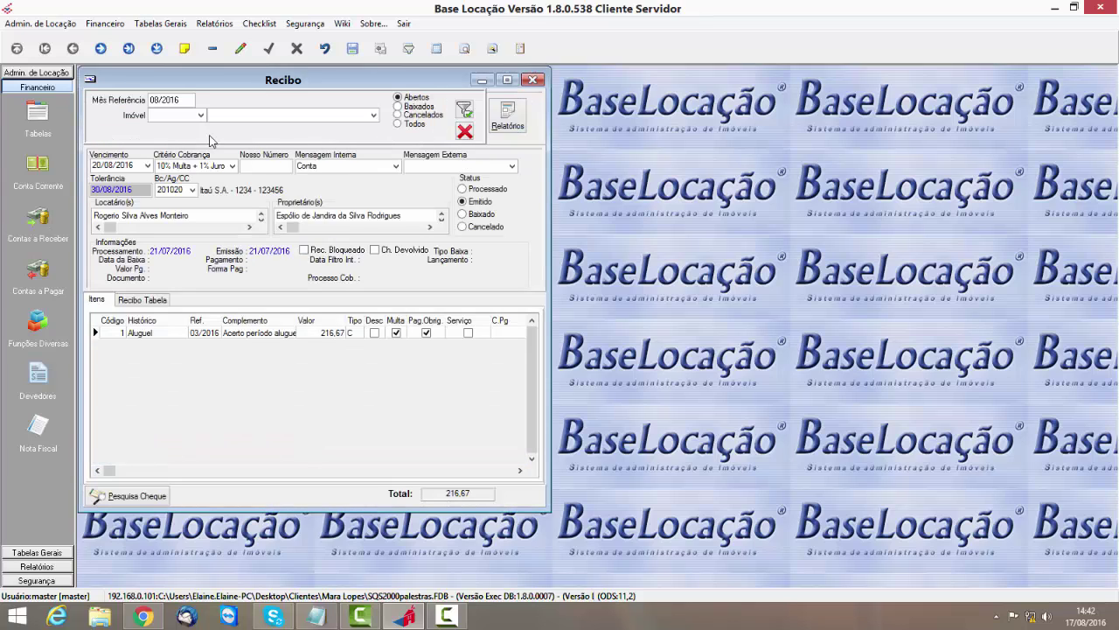
{"action": "left_click", "coordinate": [183, 115]}
{"action": "type", "text": "41"}
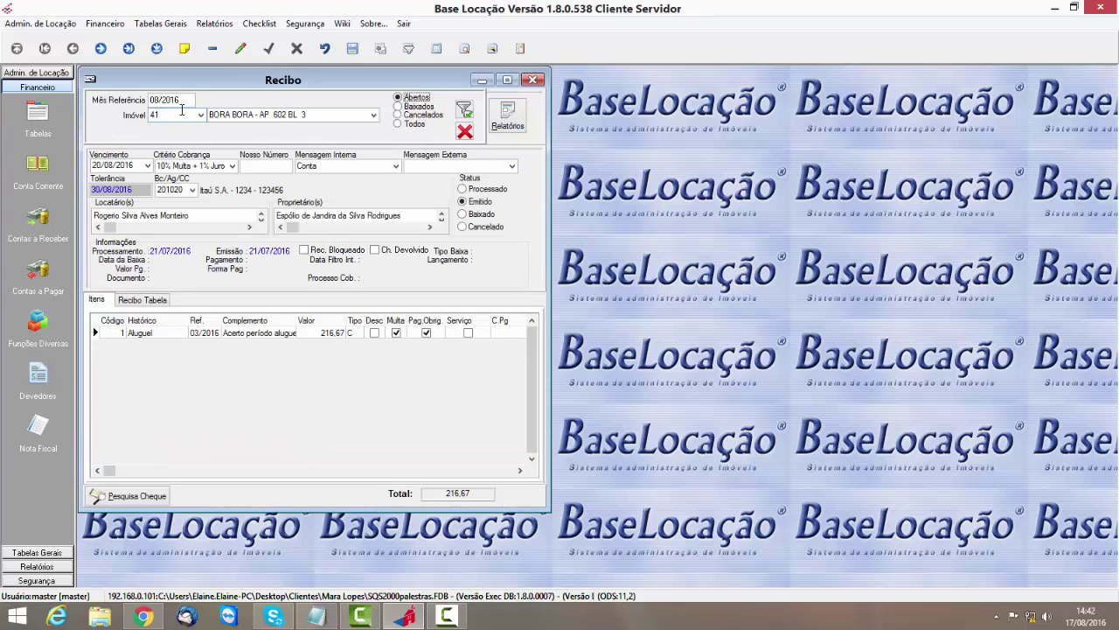
{"action": "left_click_drag", "start_coordinate": [175, 99], "coordinate": [148, 100]}
{"action": "key", "text": "Delete"}
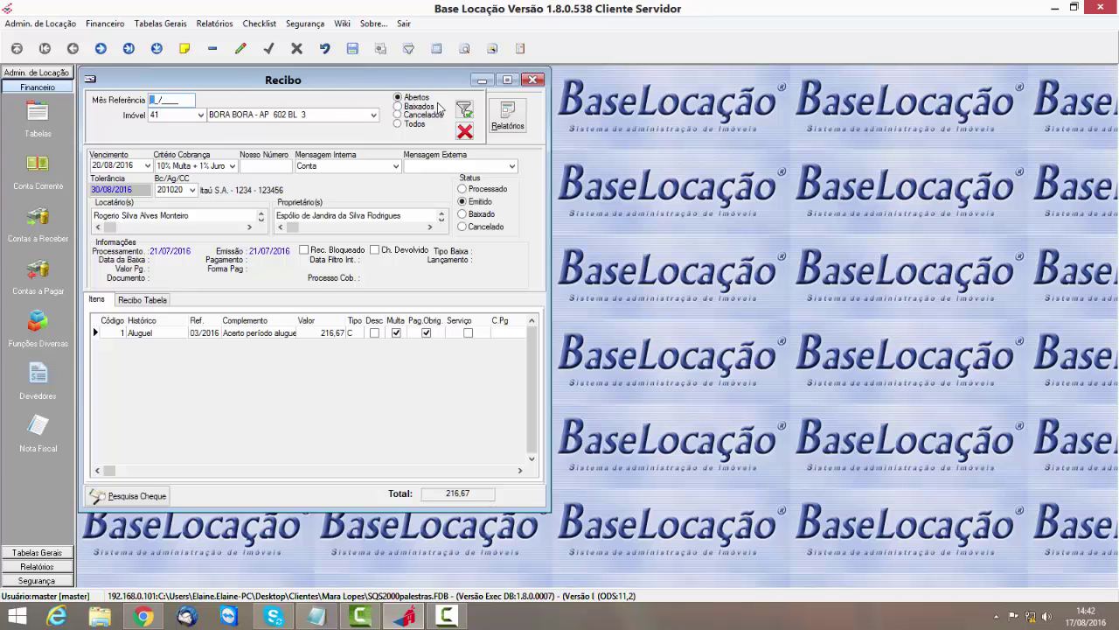
{"action": "left_click", "coordinate": [464, 109]}
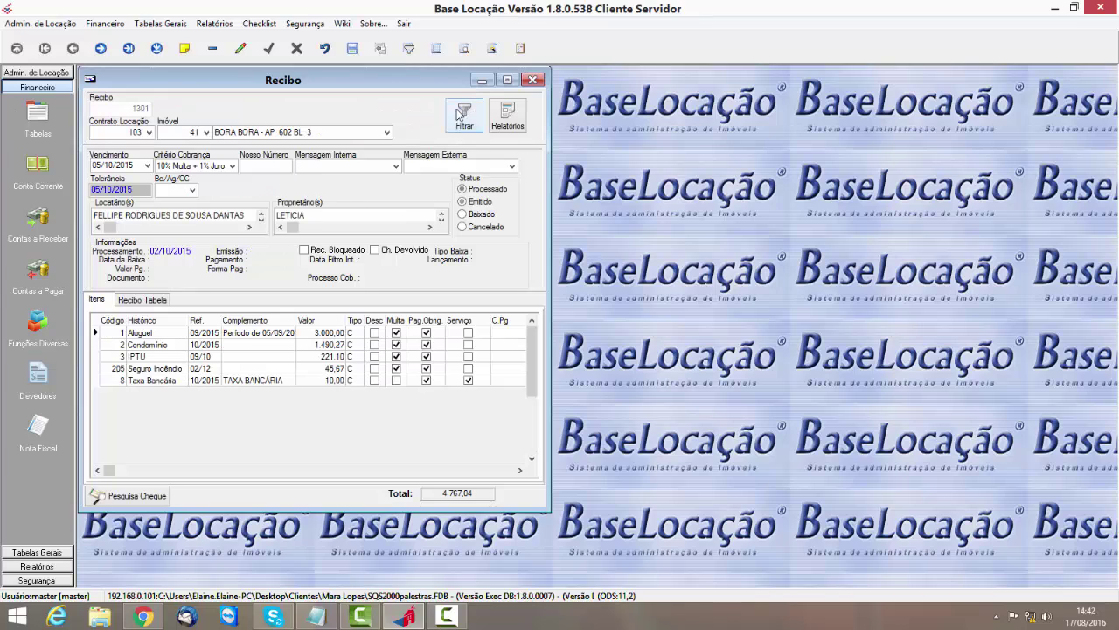
- Go to the last receipt of property 41 and widen the Histórico and Complemento columns around its item 601
{"action": "left_click", "coordinate": [157, 49]}
{"action": "left_click", "coordinate": [230, 372]}
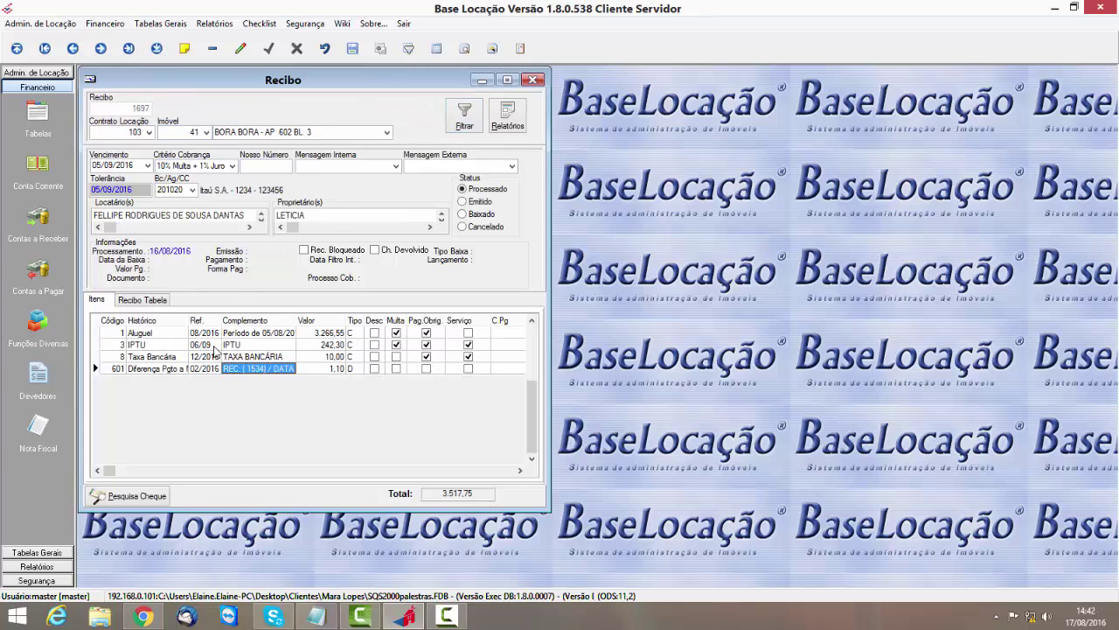
{"action": "left_click_drag", "start_coordinate": [189, 319], "coordinate": [214, 318]}
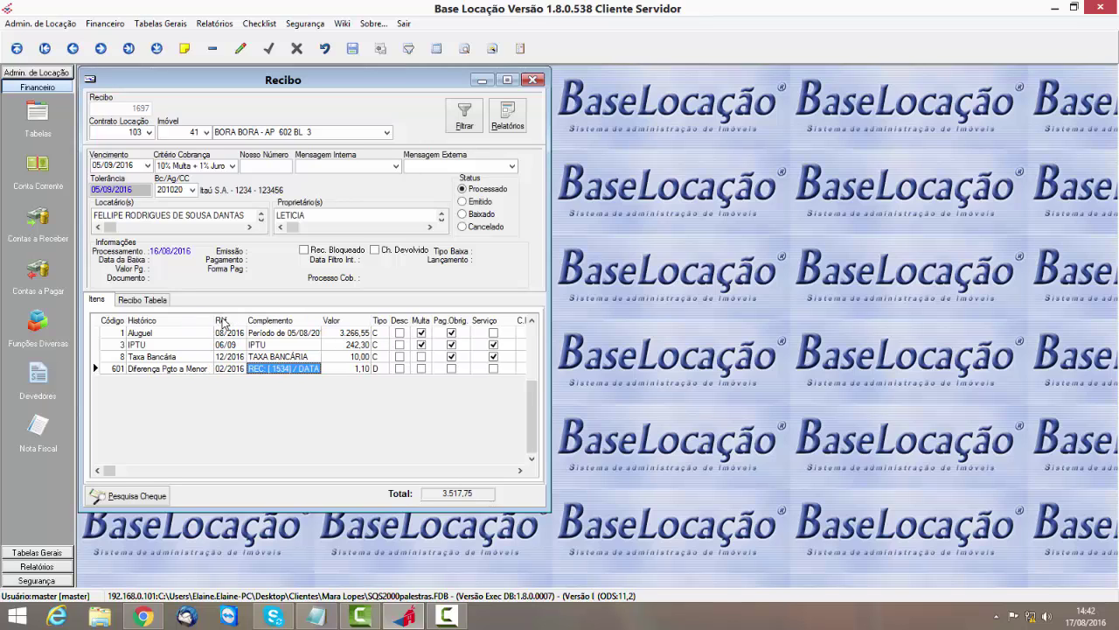
{"action": "left_click_drag", "start_coordinate": [322, 319], "coordinate": [333, 318]}
{"action": "left_click_drag", "start_coordinate": [333, 318], "coordinate": [358, 318]}
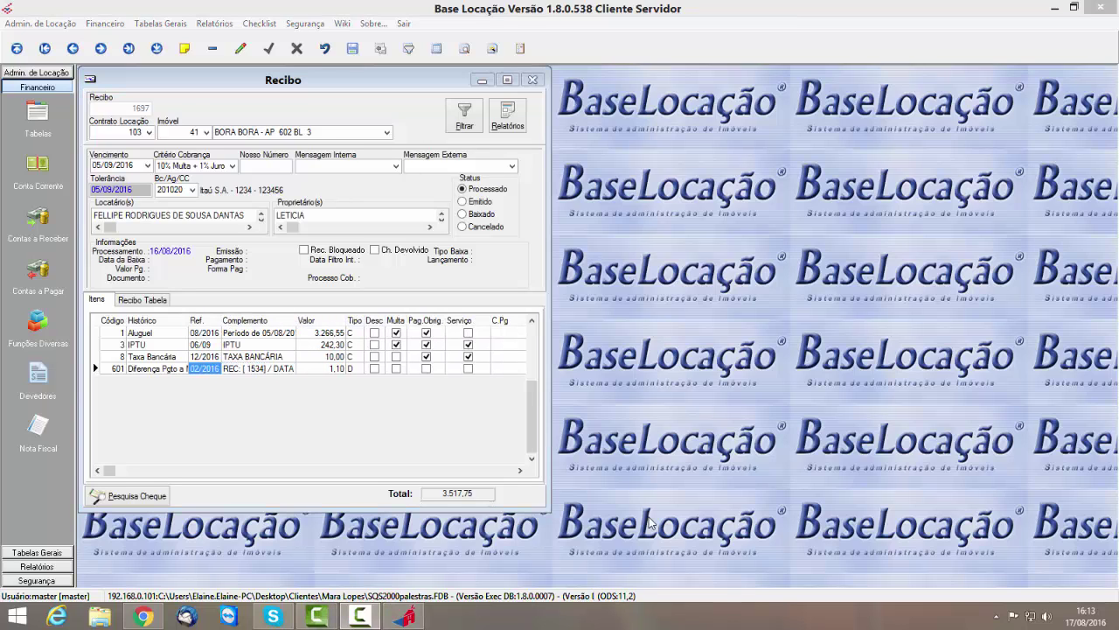
- Widen the Complemento and Ref. columns in the receipt's item list
{"action": "left_click", "coordinate": [252, 372]}
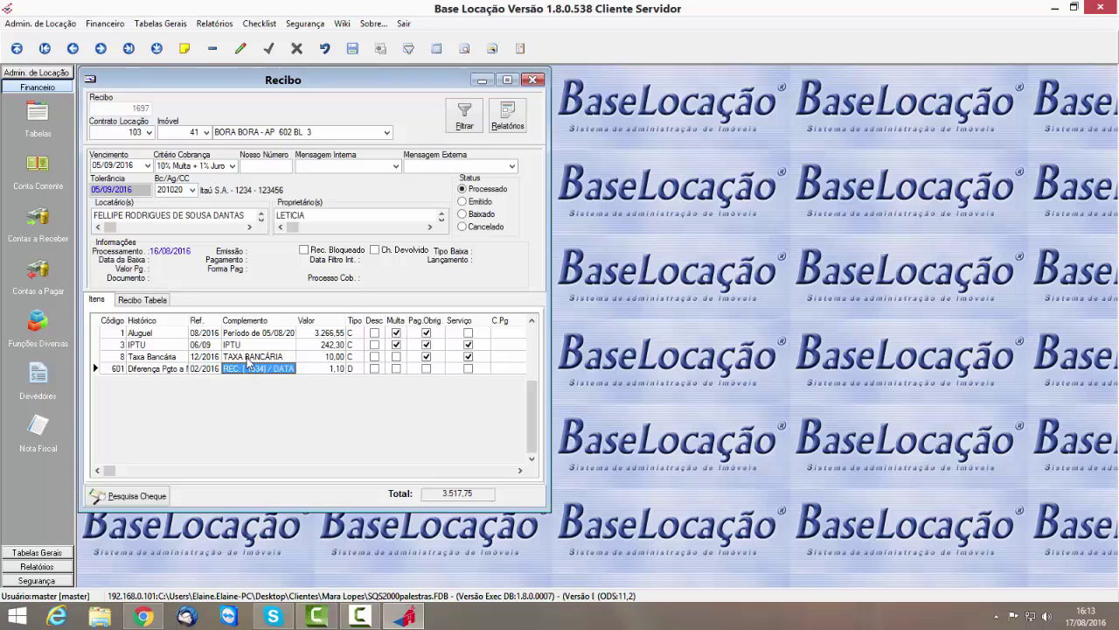
{"action": "left_click_drag", "start_coordinate": [293, 316], "coordinate": [409, 319]}
{"action": "left_click_drag", "start_coordinate": [318, 318], "coordinate": [358, 319]}
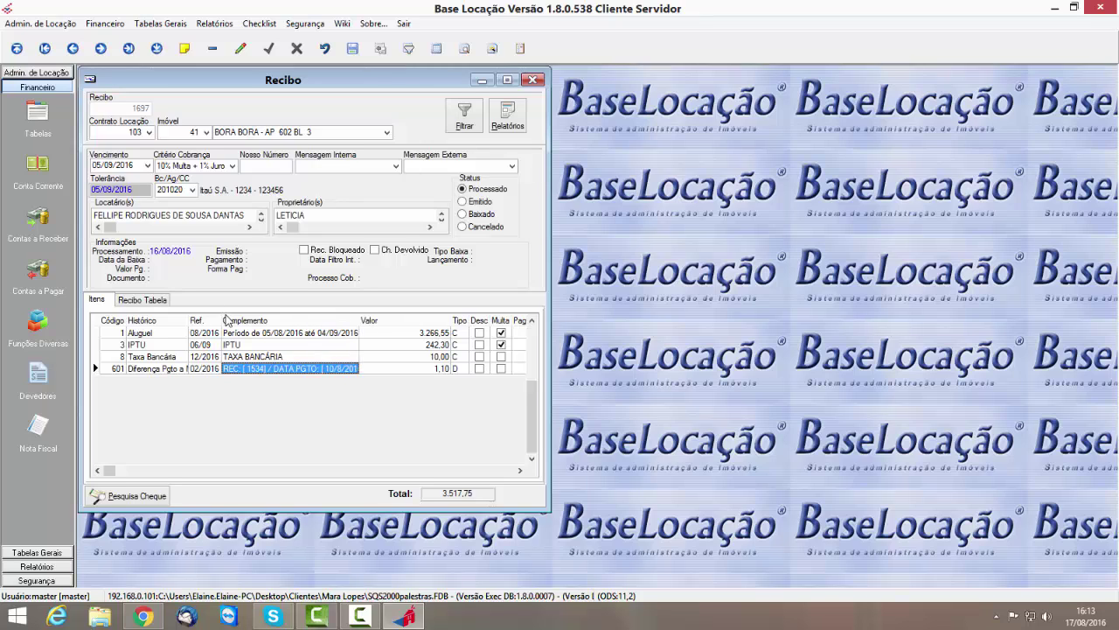
{"action": "left_click_drag", "start_coordinate": [222, 320], "coordinate": [285, 324]}
- Read through the full Complemento text of item 601, from the payment date back to the receipt reference
{"action": "left_click", "coordinate": [295, 369]}
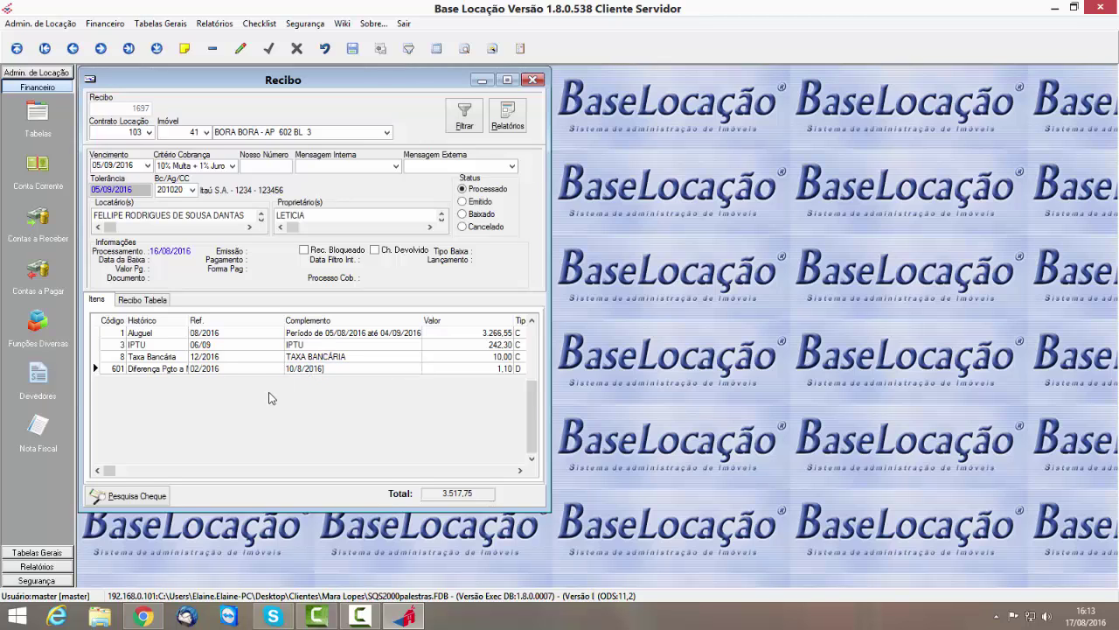
{"action": "key", "text": "BackSpace"}
{"action": "key", "text": "BackSpace"}
{"action": "key", "text": "BackSpace"}
{"action": "key", "text": "BackSpace"}
{"action": "key", "text": "BackSpace"}
{"action": "key", "text": "BackSpace"}
{"action": "key", "text": "BackSpace"}
{"action": "key", "text": "BackSpace"}
{"action": "key", "text": "BackSpace"}
{"action": "key", "text": "BackSpace"}
{"action": "key", "text": "Left"}
{"action": "key", "text": "Left"}
{"action": "key", "text": "Left"}
{"action": "key", "text": "Left"}
{"action": "key", "text": "Left"}
{"action": "key", "text": "Left"}
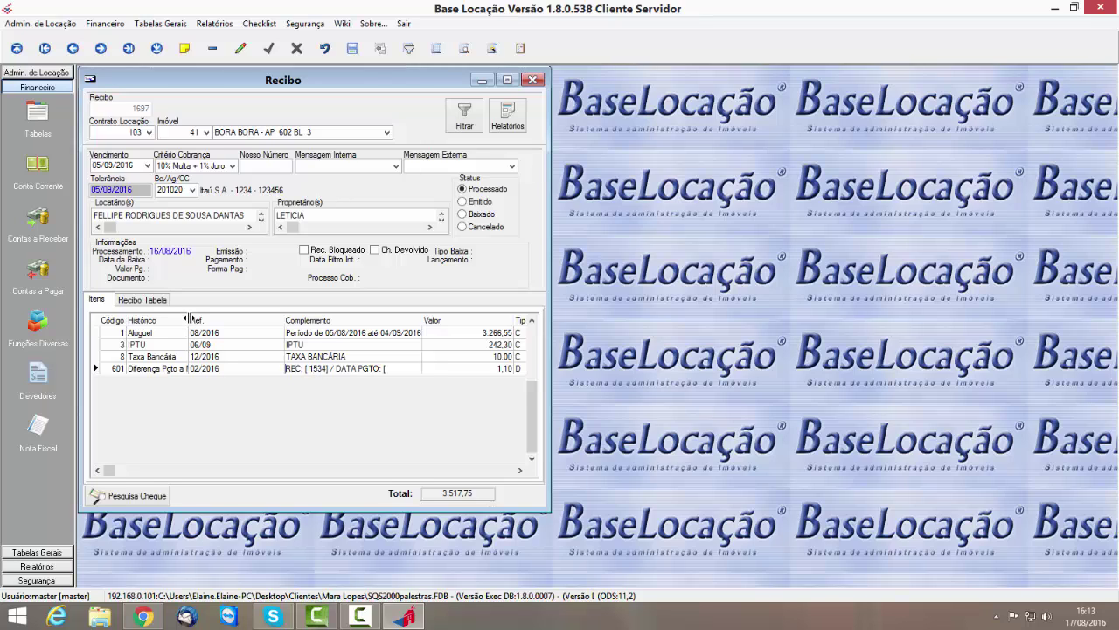
- Widen the Histórico column and examine the Código, Histórico and Complemento of the Diferença Pgto a Menor item
{"action": "left_click_drag", "start_coordinate": [187, 319], "coordinate": [220, 320]}
{"action": "left_click", "coordinate": [117, 369]}
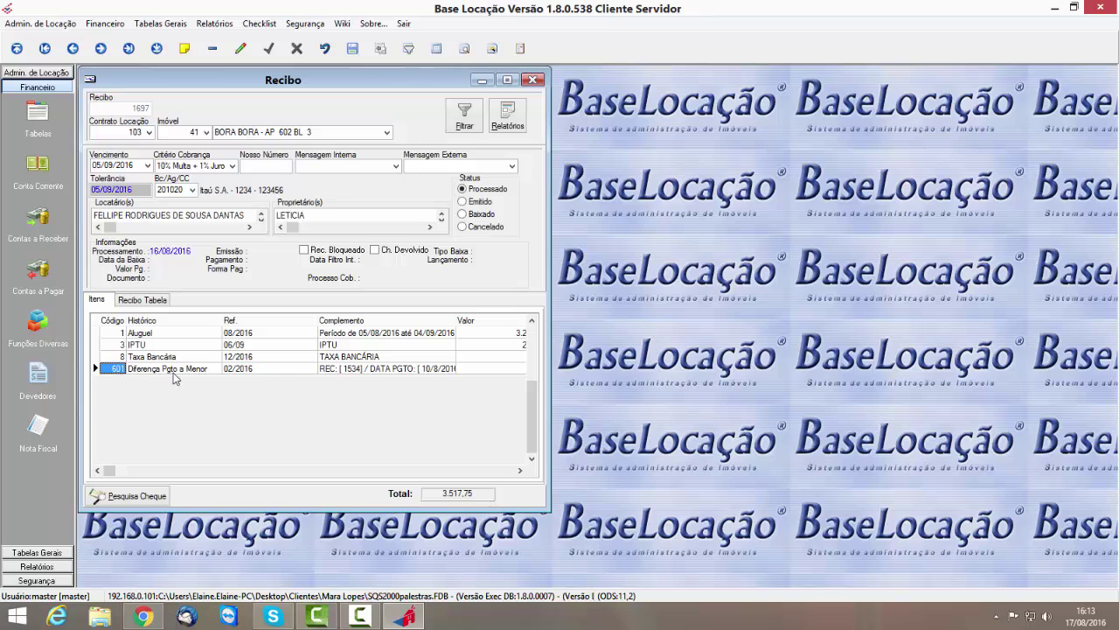
{"action": "key", "text": "Tab"}
{"action": "key", "text": "shift+Tab"}
{"action": "left_click", "coordinate": [164, 367]}
{"action": "left_click", "coordinate": [334, 371]}
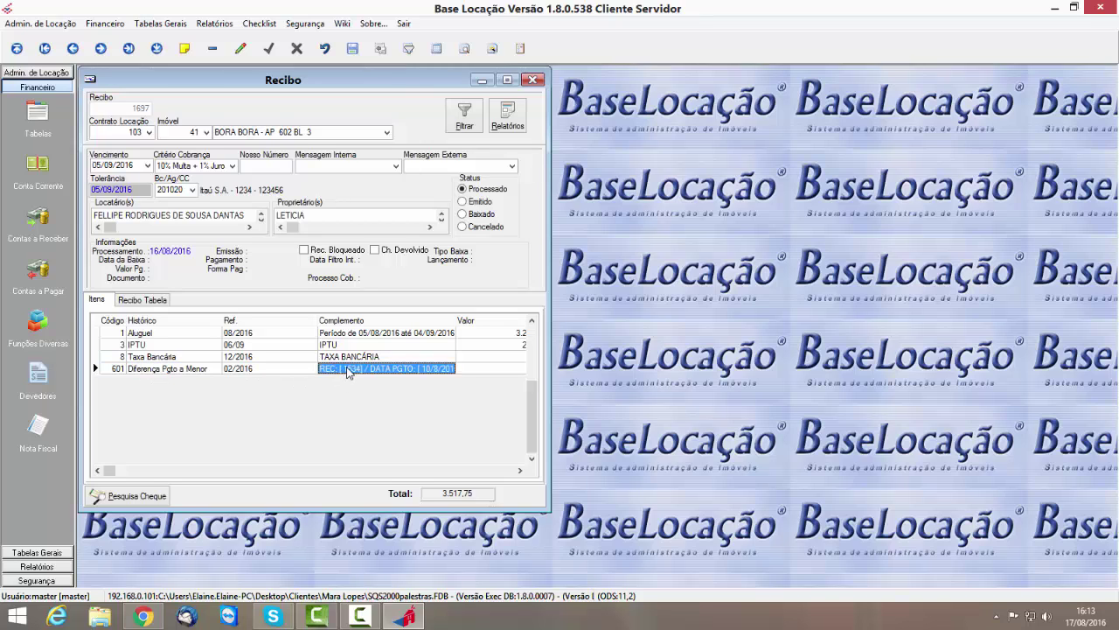
{"action": "left_click", "coordinate": [346, 210]}
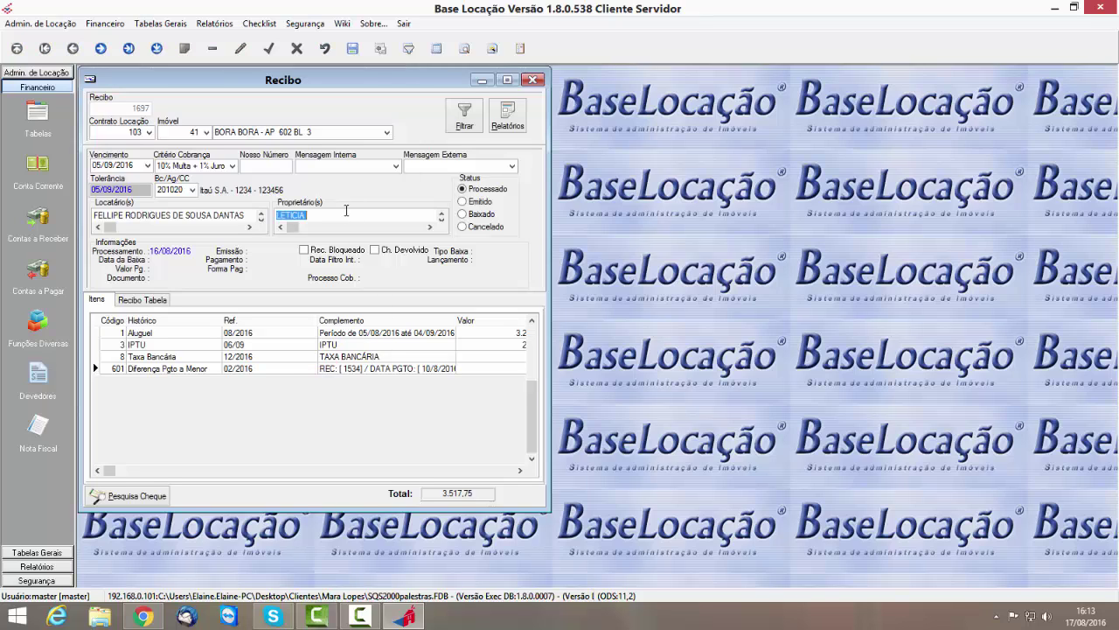
{"action": "left_click", "coordinate": [340, 166]}
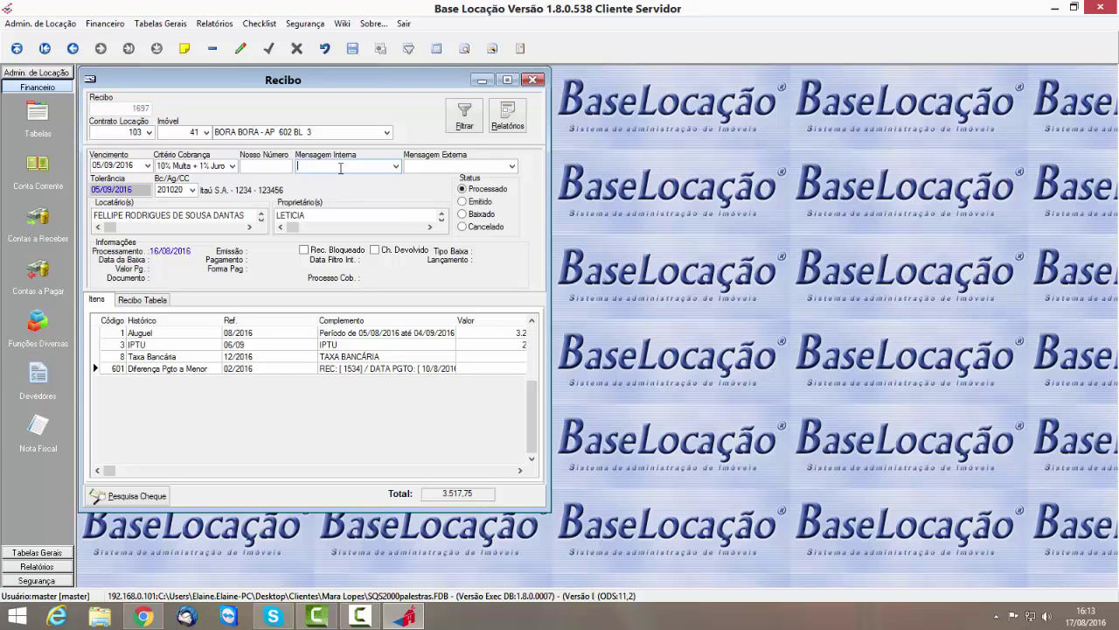
- Reopen Geração de Recibos, set Referência to 08/2016 and show the Importação de Conta Corrente settings
{"action": "left_click", "coordinate": [48, 229]}
{"action": "left_click", "coordinate": [68, 237]}
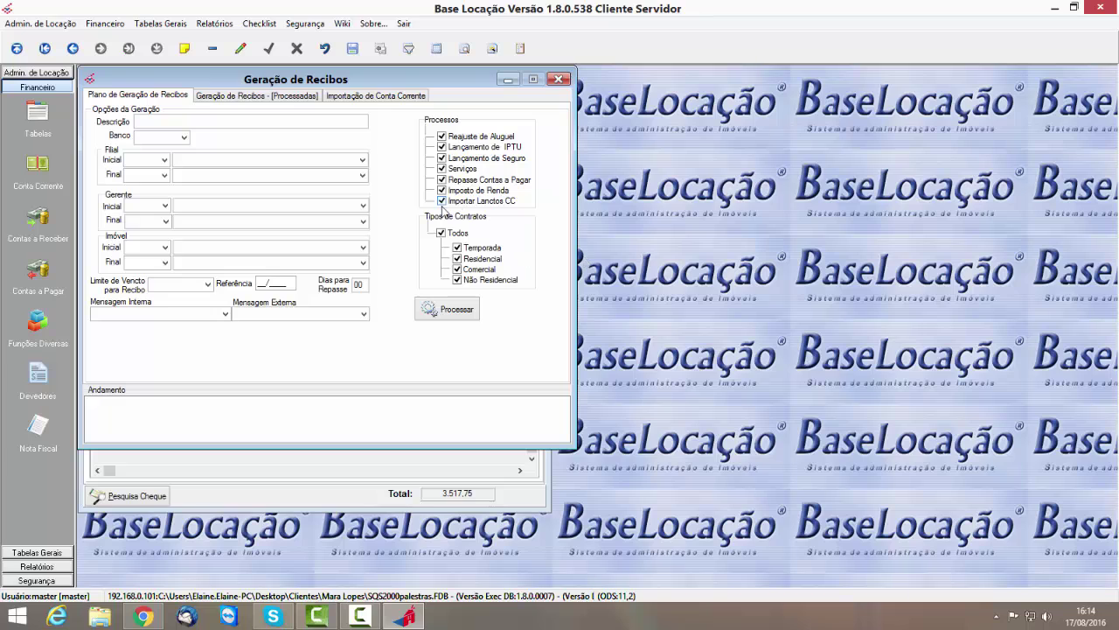
{"action": "left_click", "coordinate": [372, 97]}
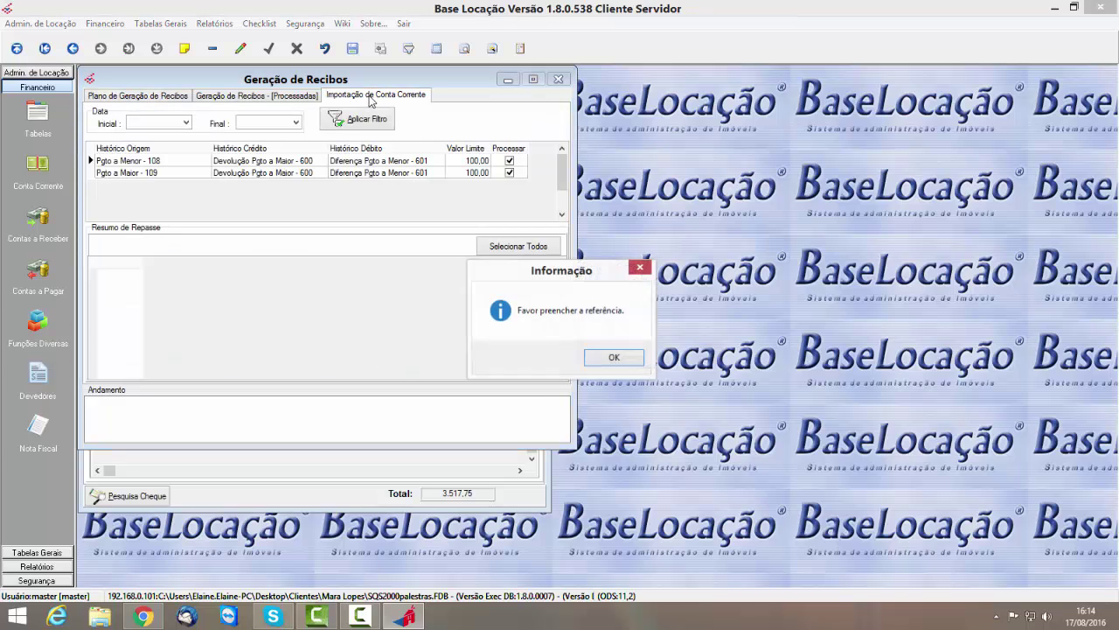
{"action": "left_click", "coordinate": [607, 356]}
{"action": "type", "text": "082016"}
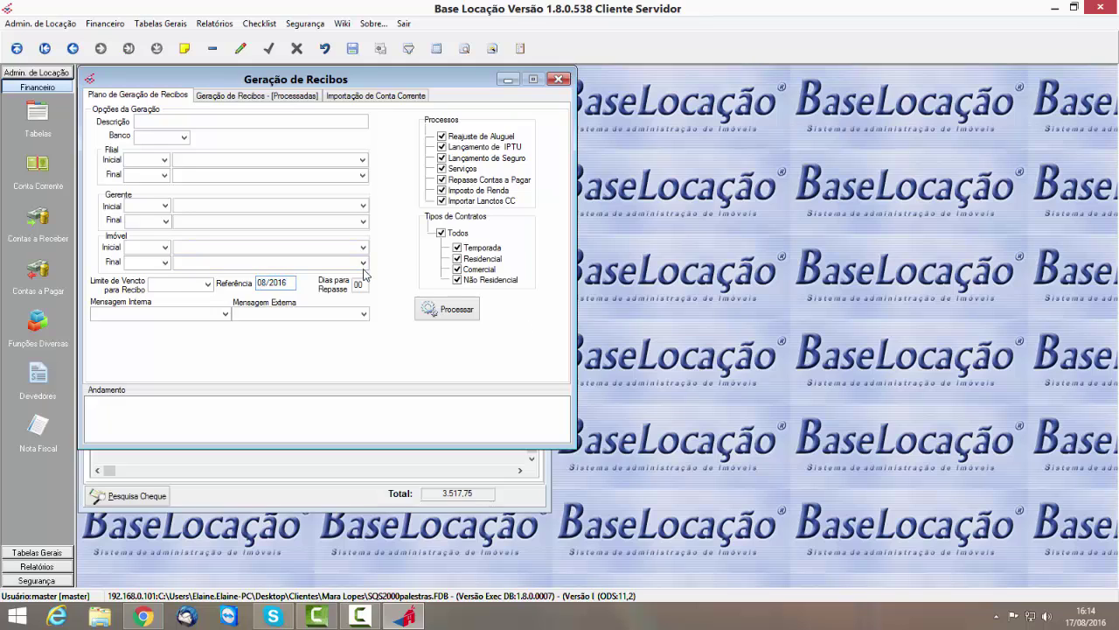
{"action": "left_click", "coordinate": [363, 98]}
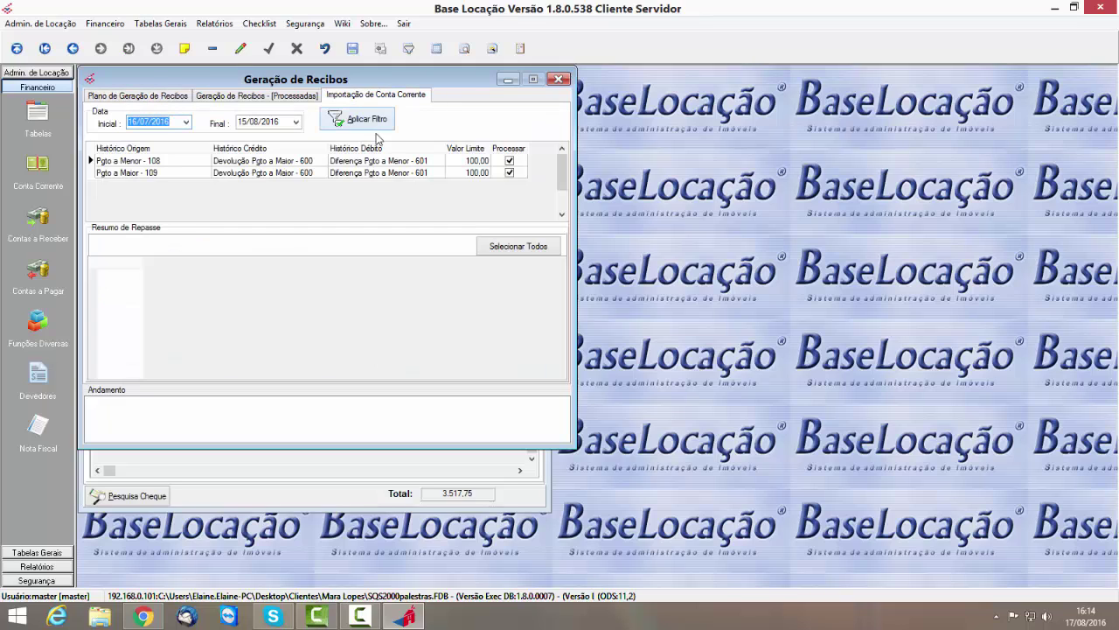
- Review the initial and final dates, the Valor Limite and the Histórico Débito in the Importação de Conta Corrente settings
{"action": "left_click", "coordinate": [150, 122]}
{"action": "left_click", "coordinate": [272, 125]}
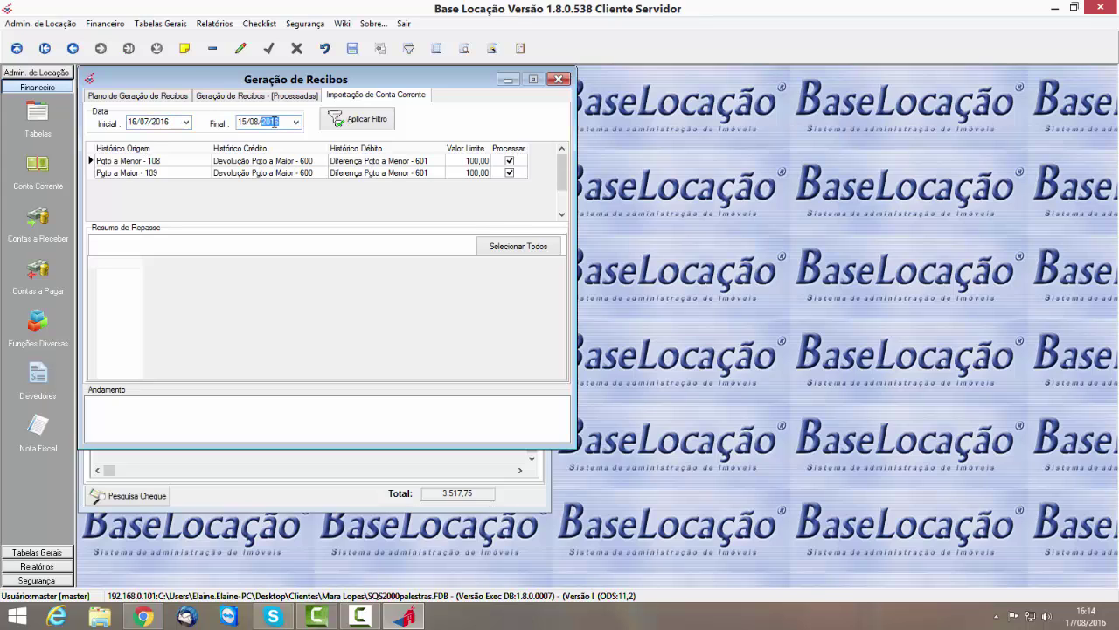
{"action": "left_click", "coordinate": [160, 122]}
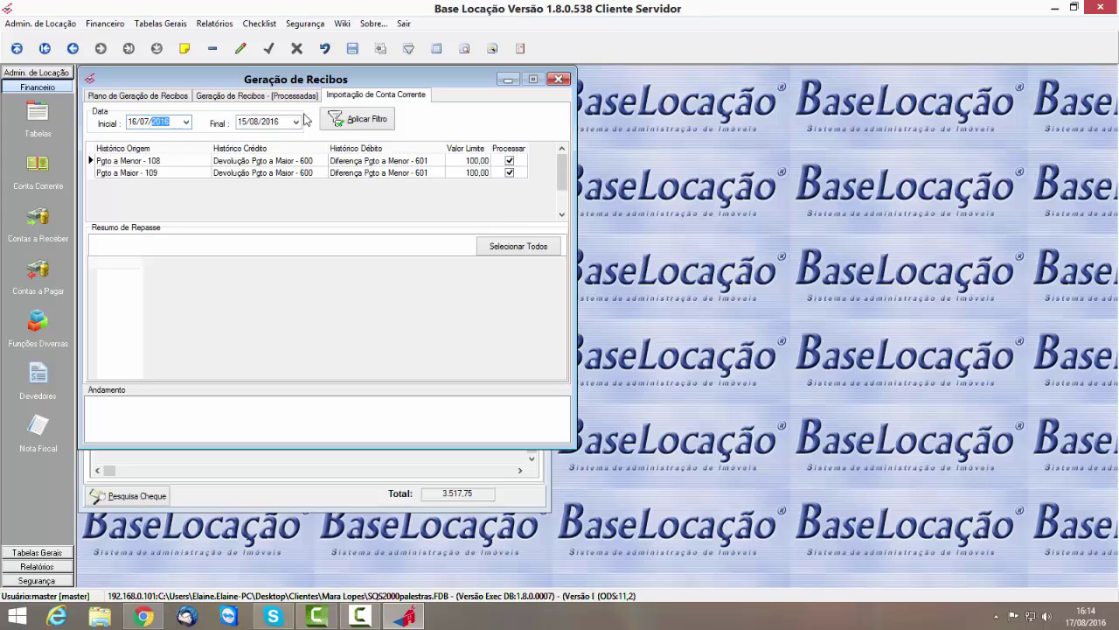
{"action": "left_click", "coordinate": [460, 174]}
{"action": "left_click", "coordinate": [426, 162]}
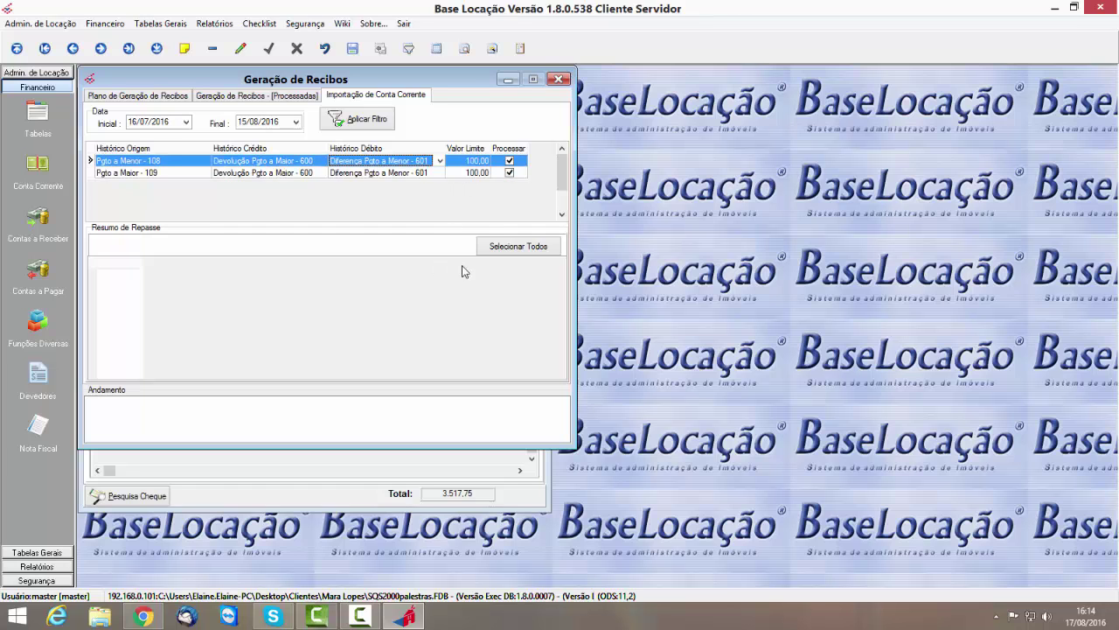
- Switch to Chrome and read the version 1.8.0.522 wiki notes on Importação de Conta Corrente, including its field explanations
{"action": "left_click", "coordinate": [142, 615]}
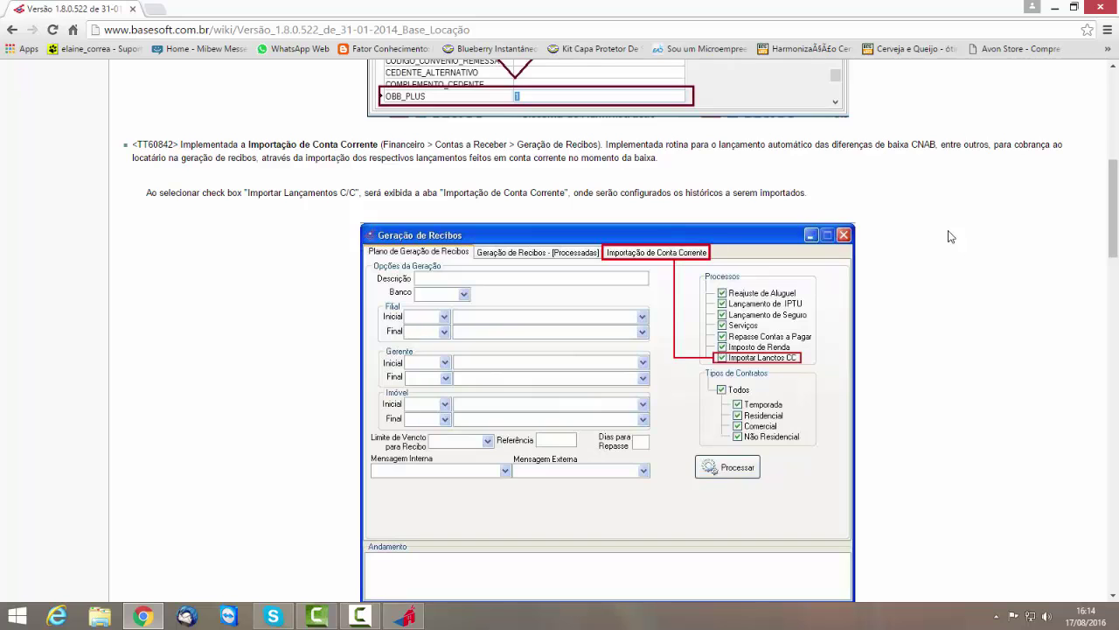
{"action": "scroll", "coordinate": [946, 236], "scroll_direction": "down", "scroll_amount": 1}
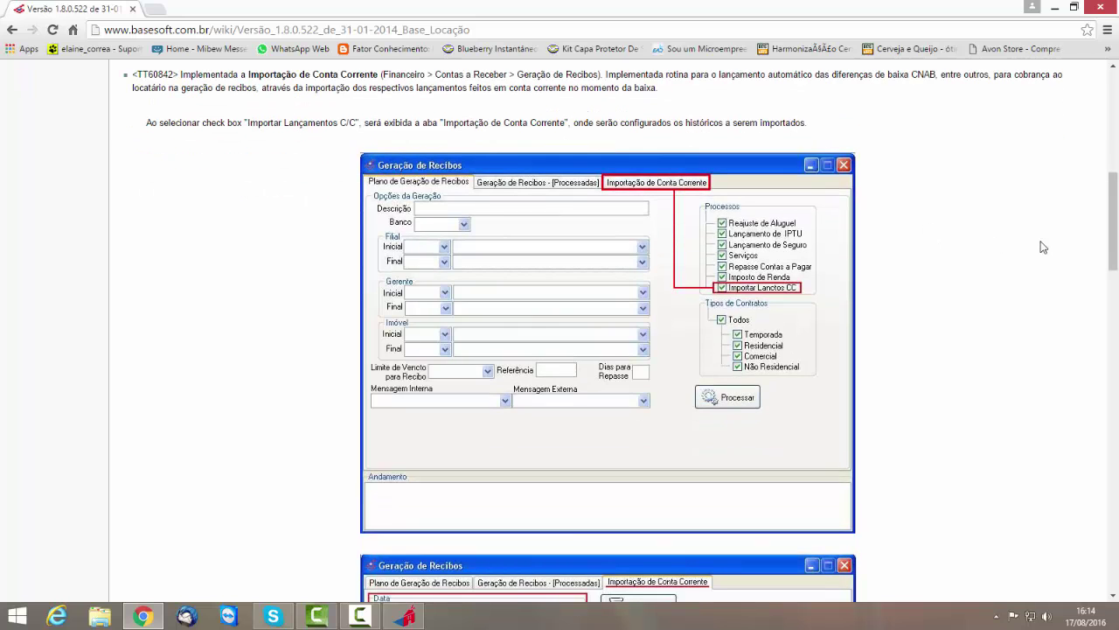
{"action": "scroll", "coordinate": [1039, 245], "scroll_direction": "down", "scroll_amount": 2}
{"action": "scroll", "coordinate": [1022, 250], "scroll_direction": "up", "scroll_amount": 3}
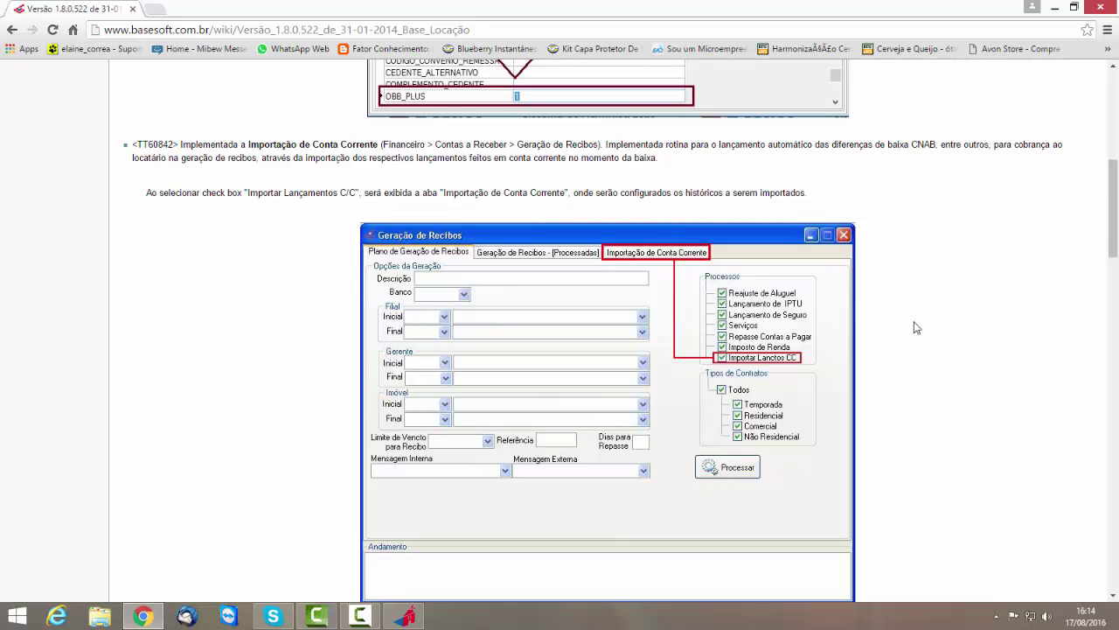
{"action": "scroll", "coordinate": [916, 327], "scroll_direction": "down", "scroll_amount": 4}
{"action": "scroll", "coordinate": [915, 327], "scroll_direction": "down", "scroll_amount": 3}
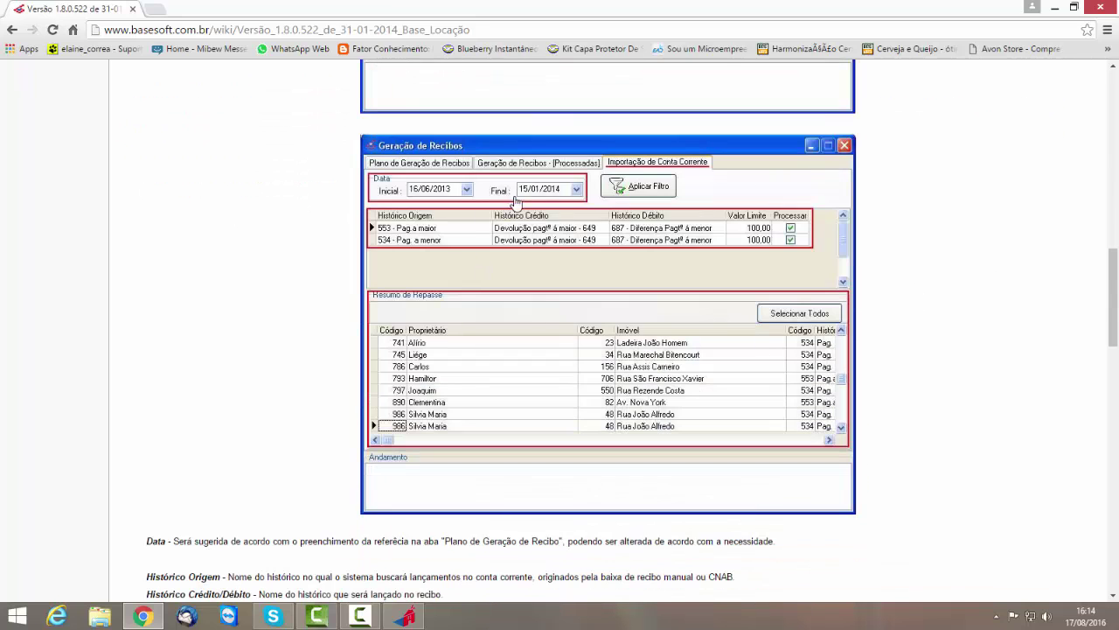
{"action": "scroll", "coordinate": [932, 366], "scroll_direction": "down", "scroll_amount": 4}
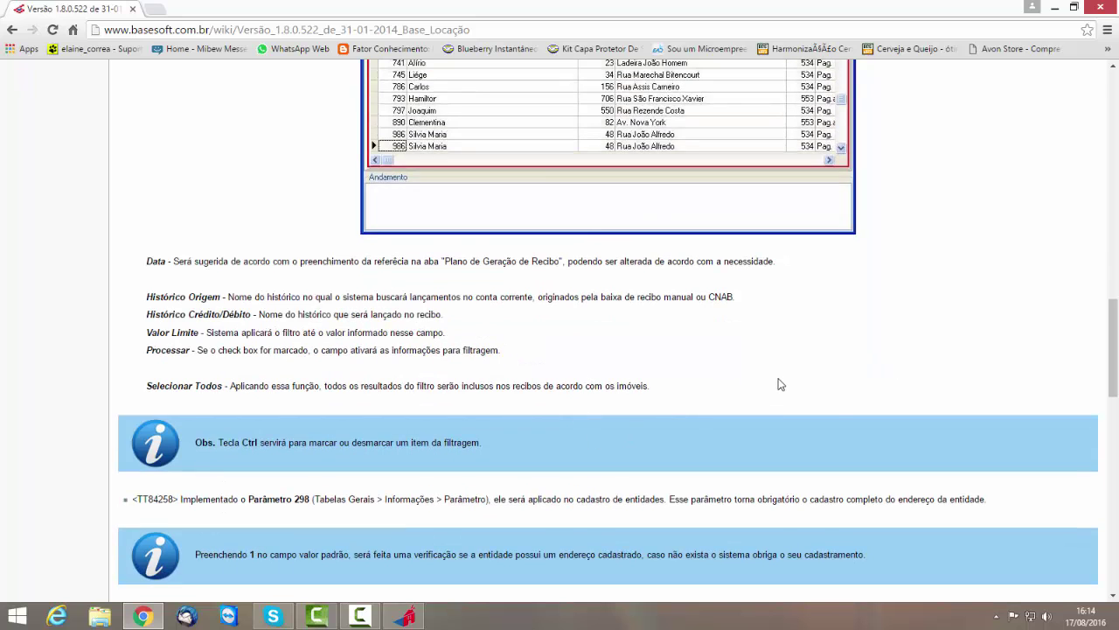
{"action": "scroll", "coordinate": [780, 384], "scroll_direction": "up", "scroll_amount": 10}
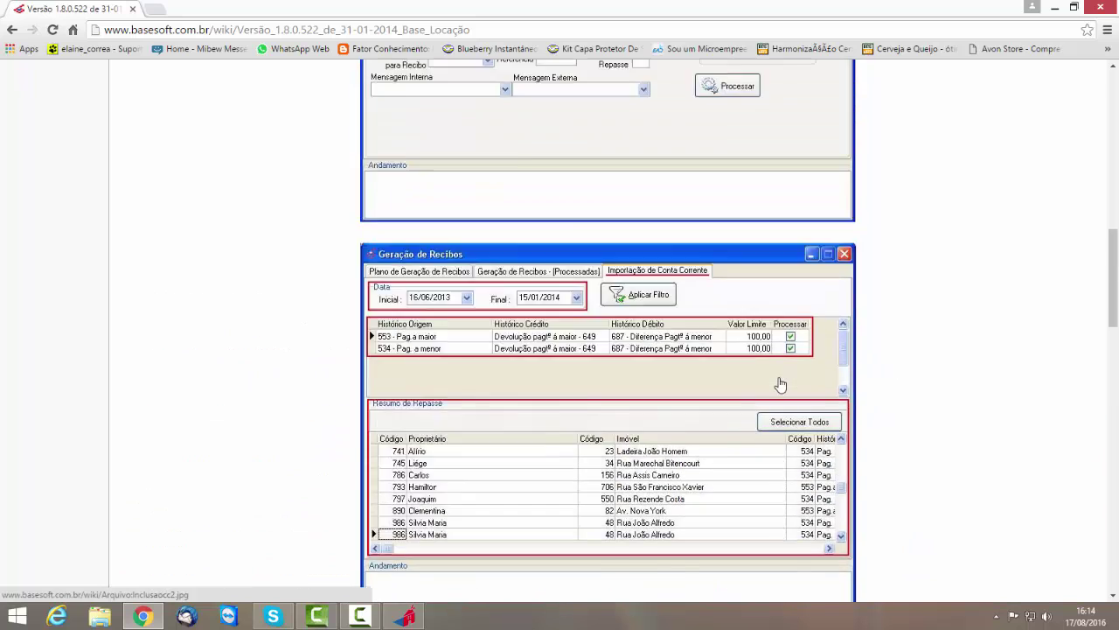